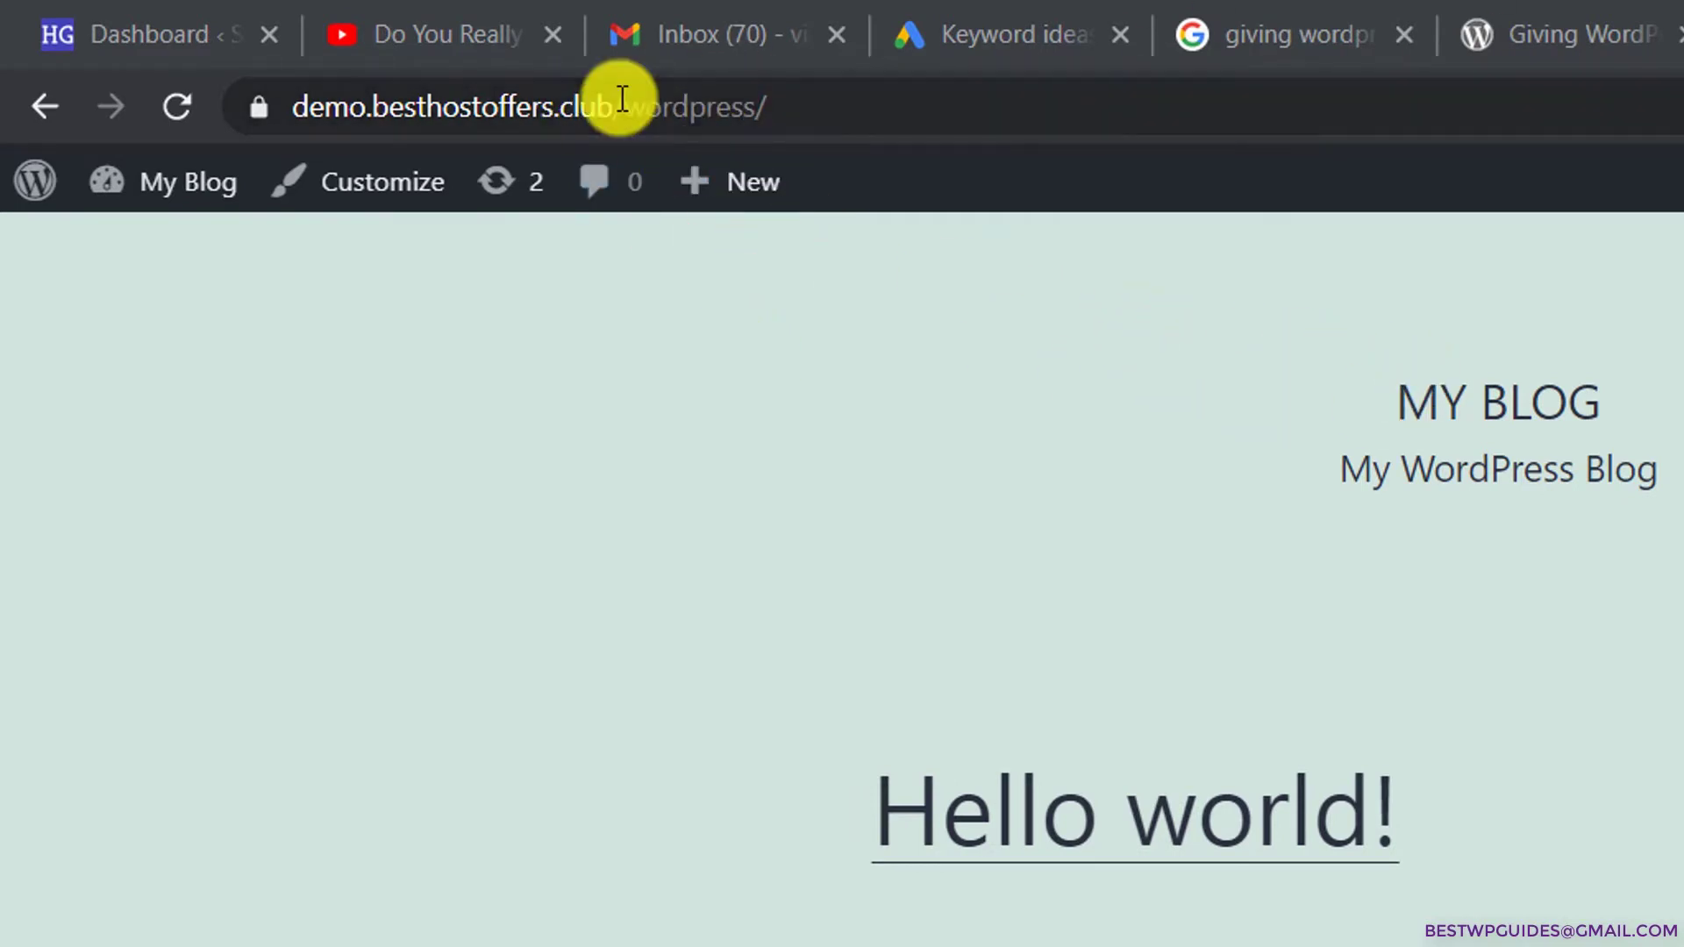
# Step: Remove wordpress/ from the address to load the bare domain's root listing
pyautogui.moveTo(623, 107); pyautogui.dragTo(1184, 108)
pyautogui.press('BackSpace')
pyautogui.press('Return')
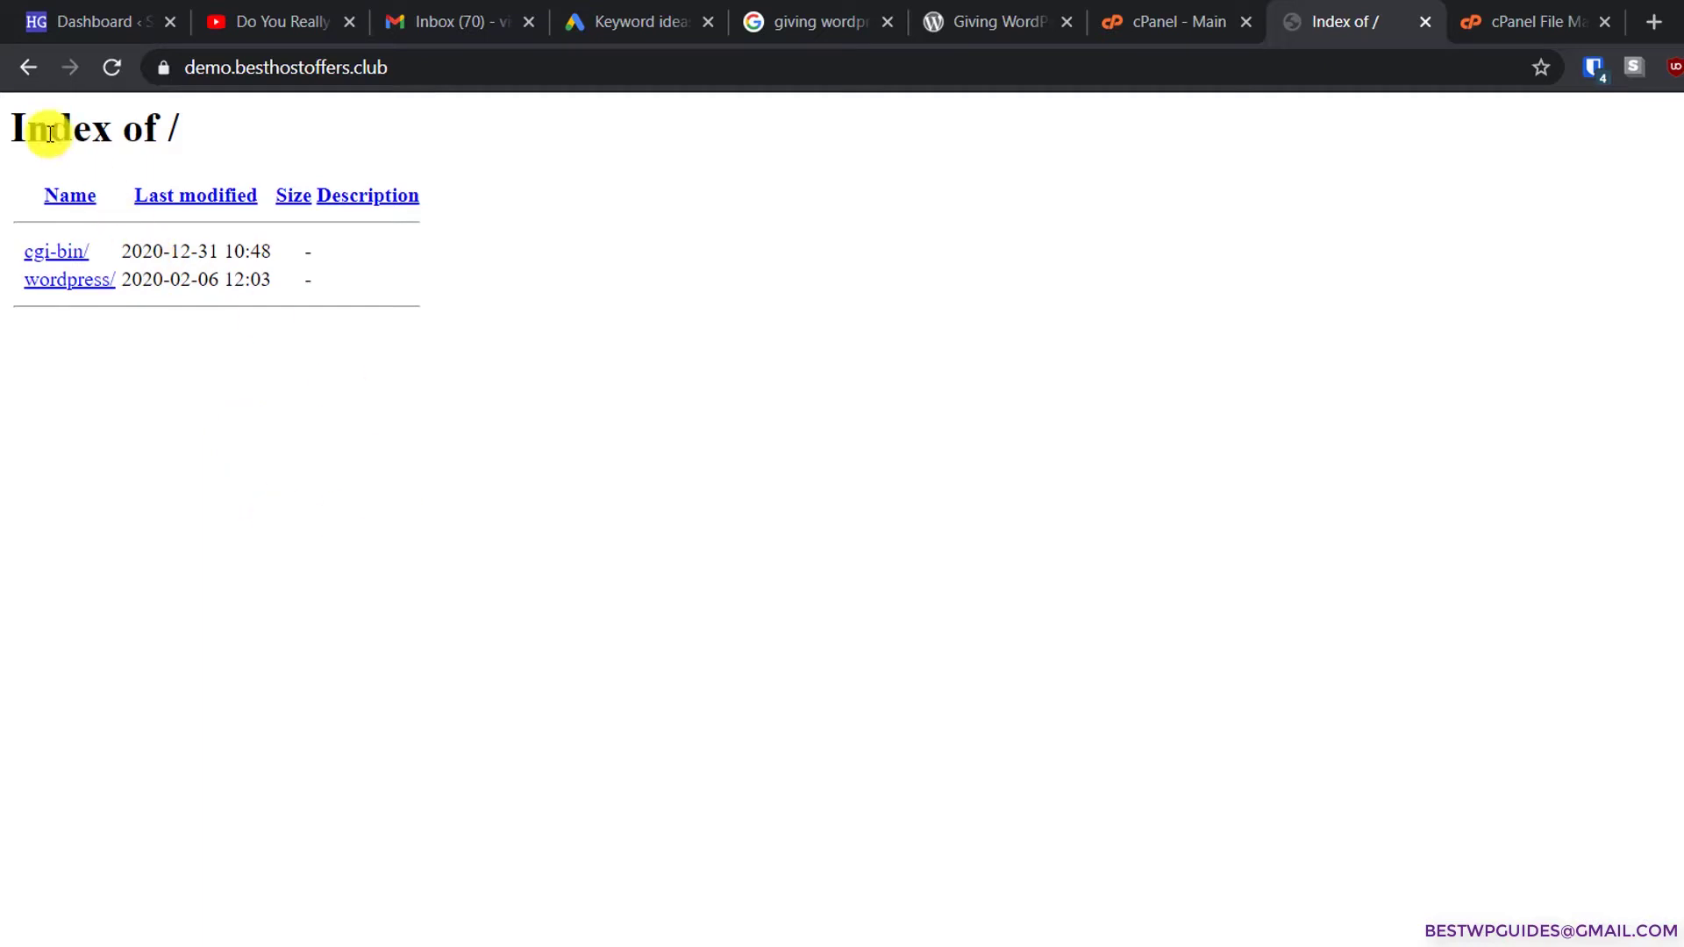
# Step: Open the blog through the wordpress folder link and view the Hello world! post
pyautogui.click(70, 283)
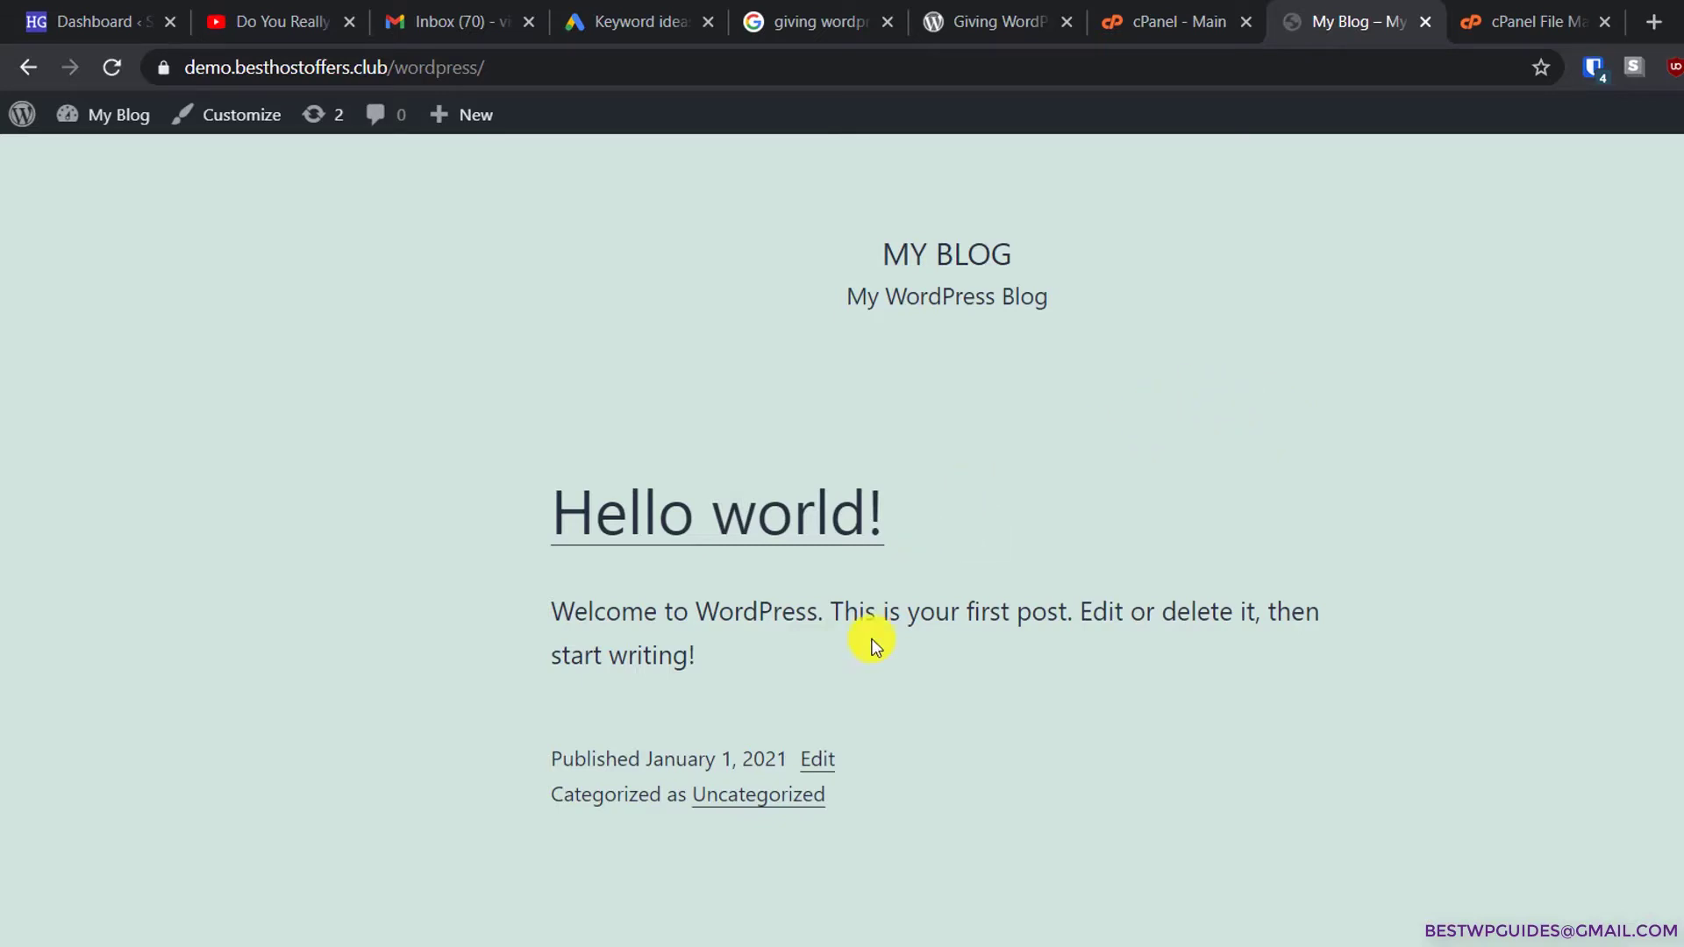
pyautogui.click(728, 519)
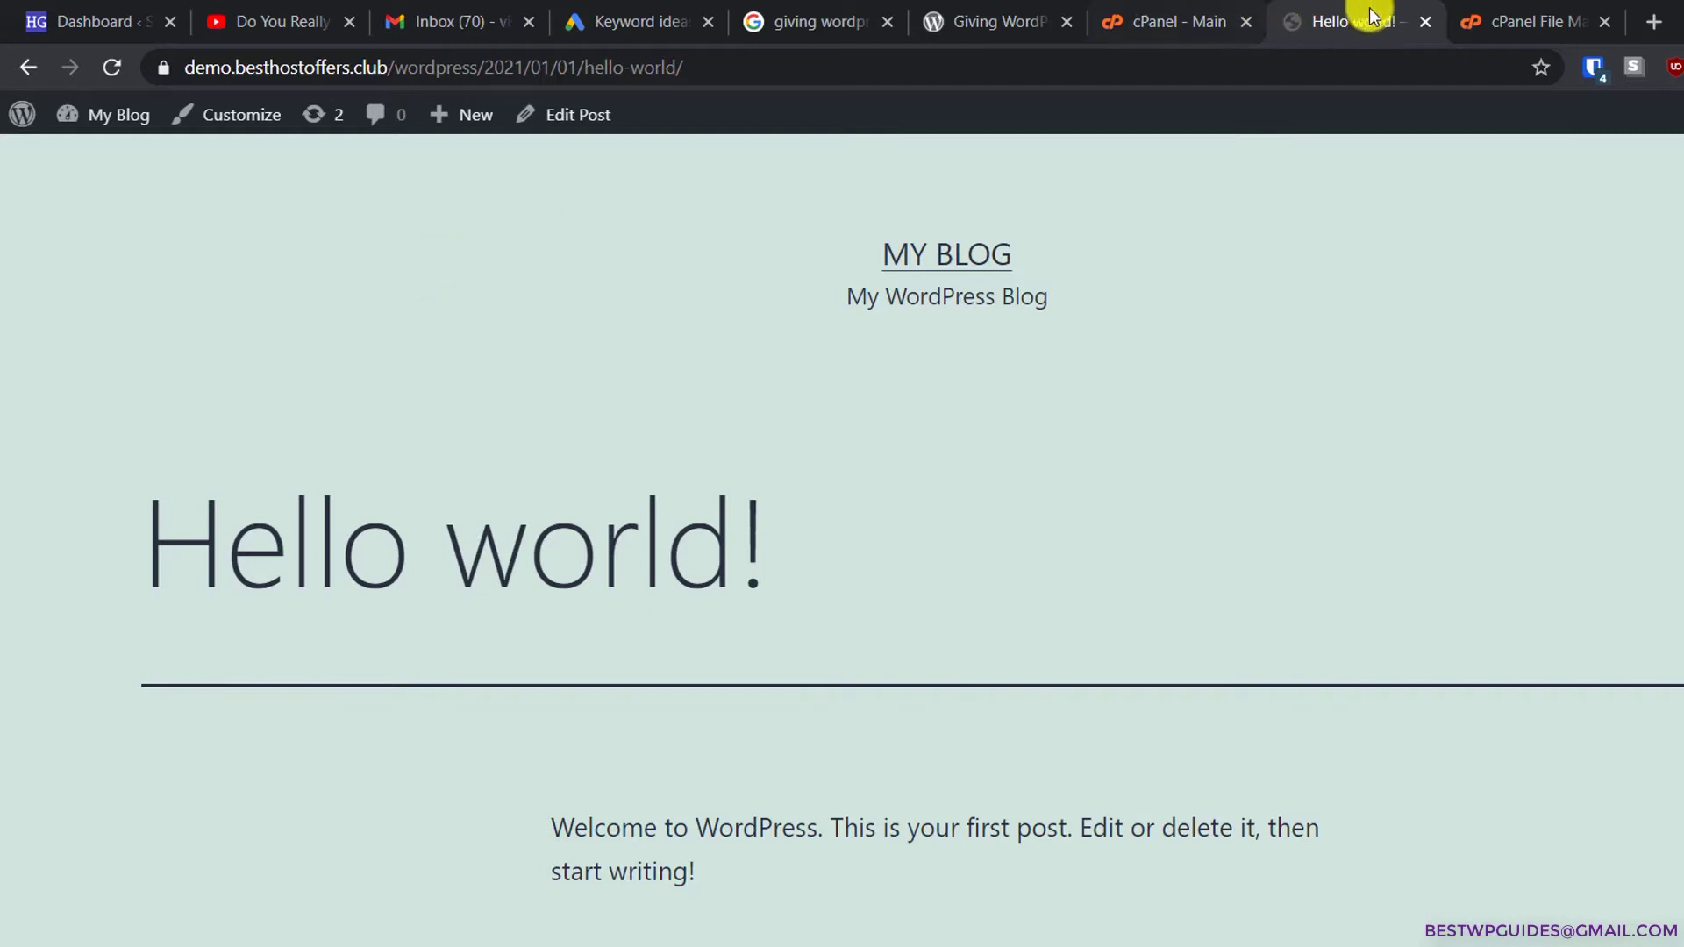
pyautogui.click(1488, 20)
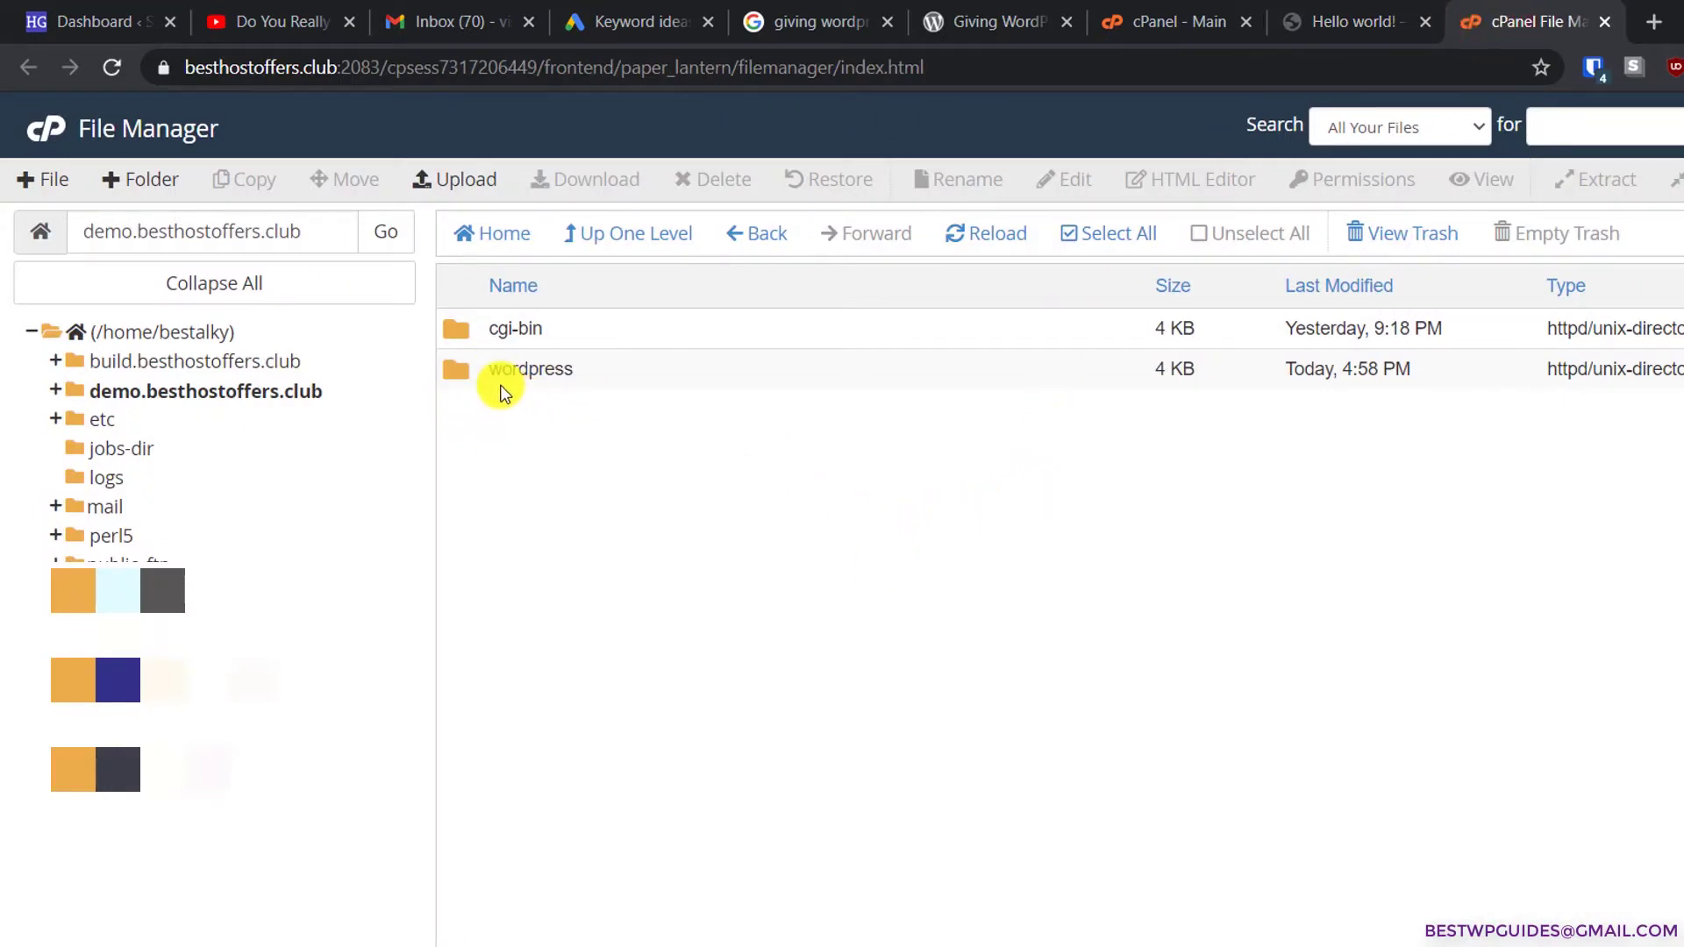
# Step: Open the wordpress folder, select all its files, then go back to the site root
pyautogui.doubleClick(449, 370)
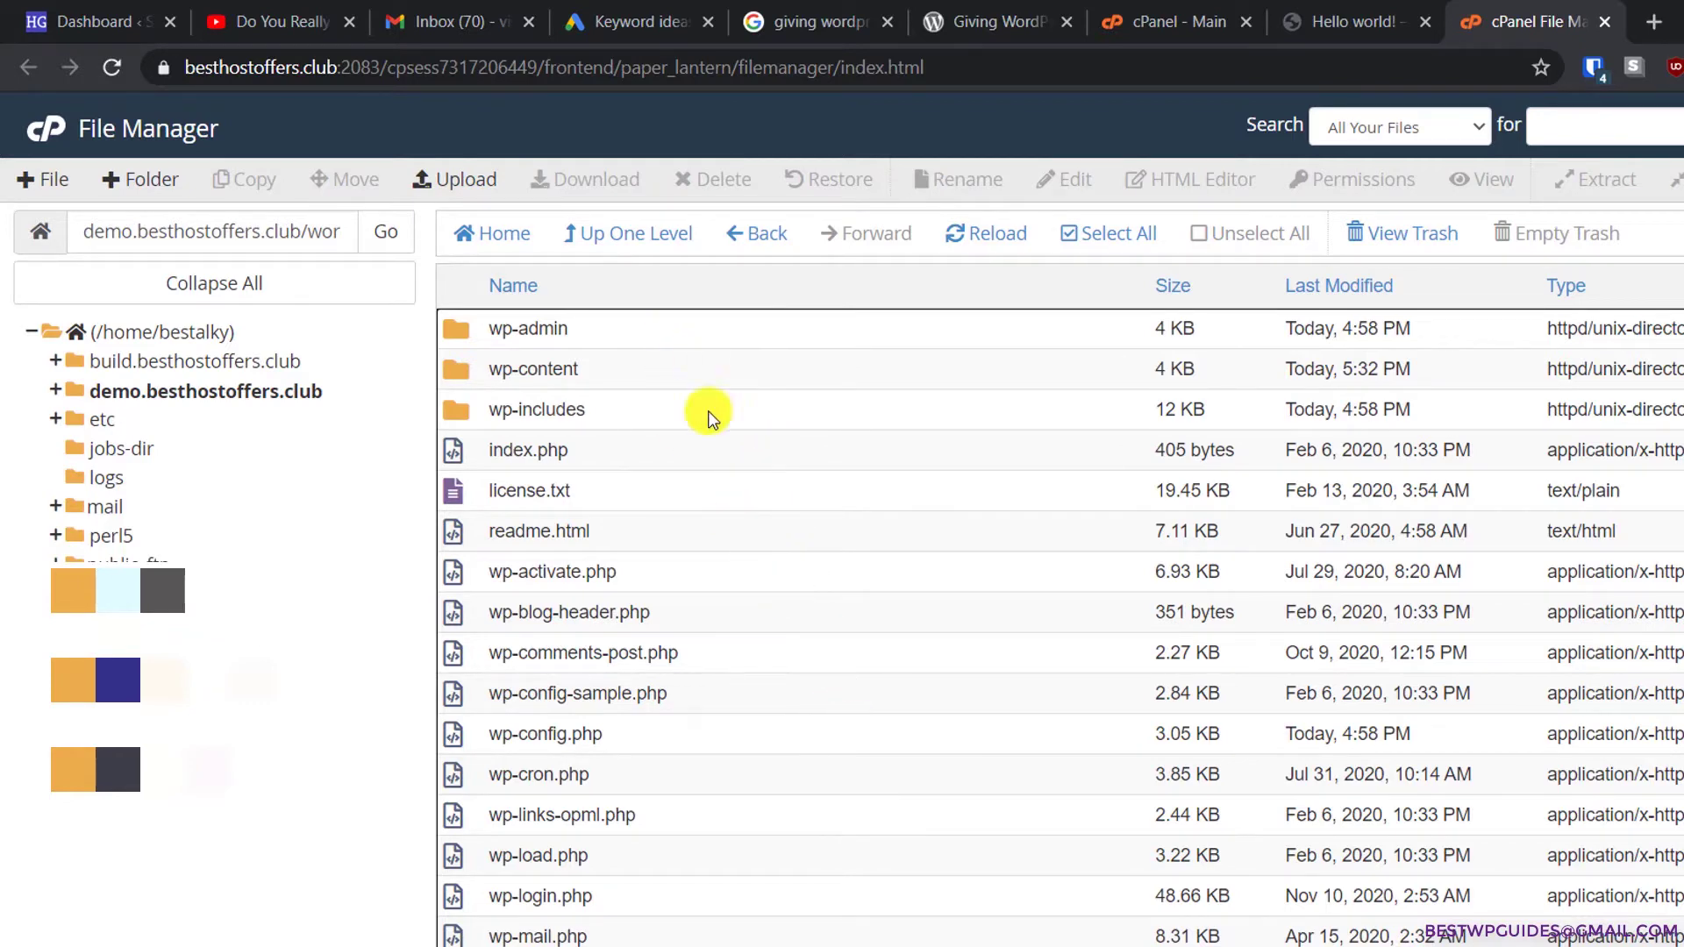
pyautogui.click(1112, 234)
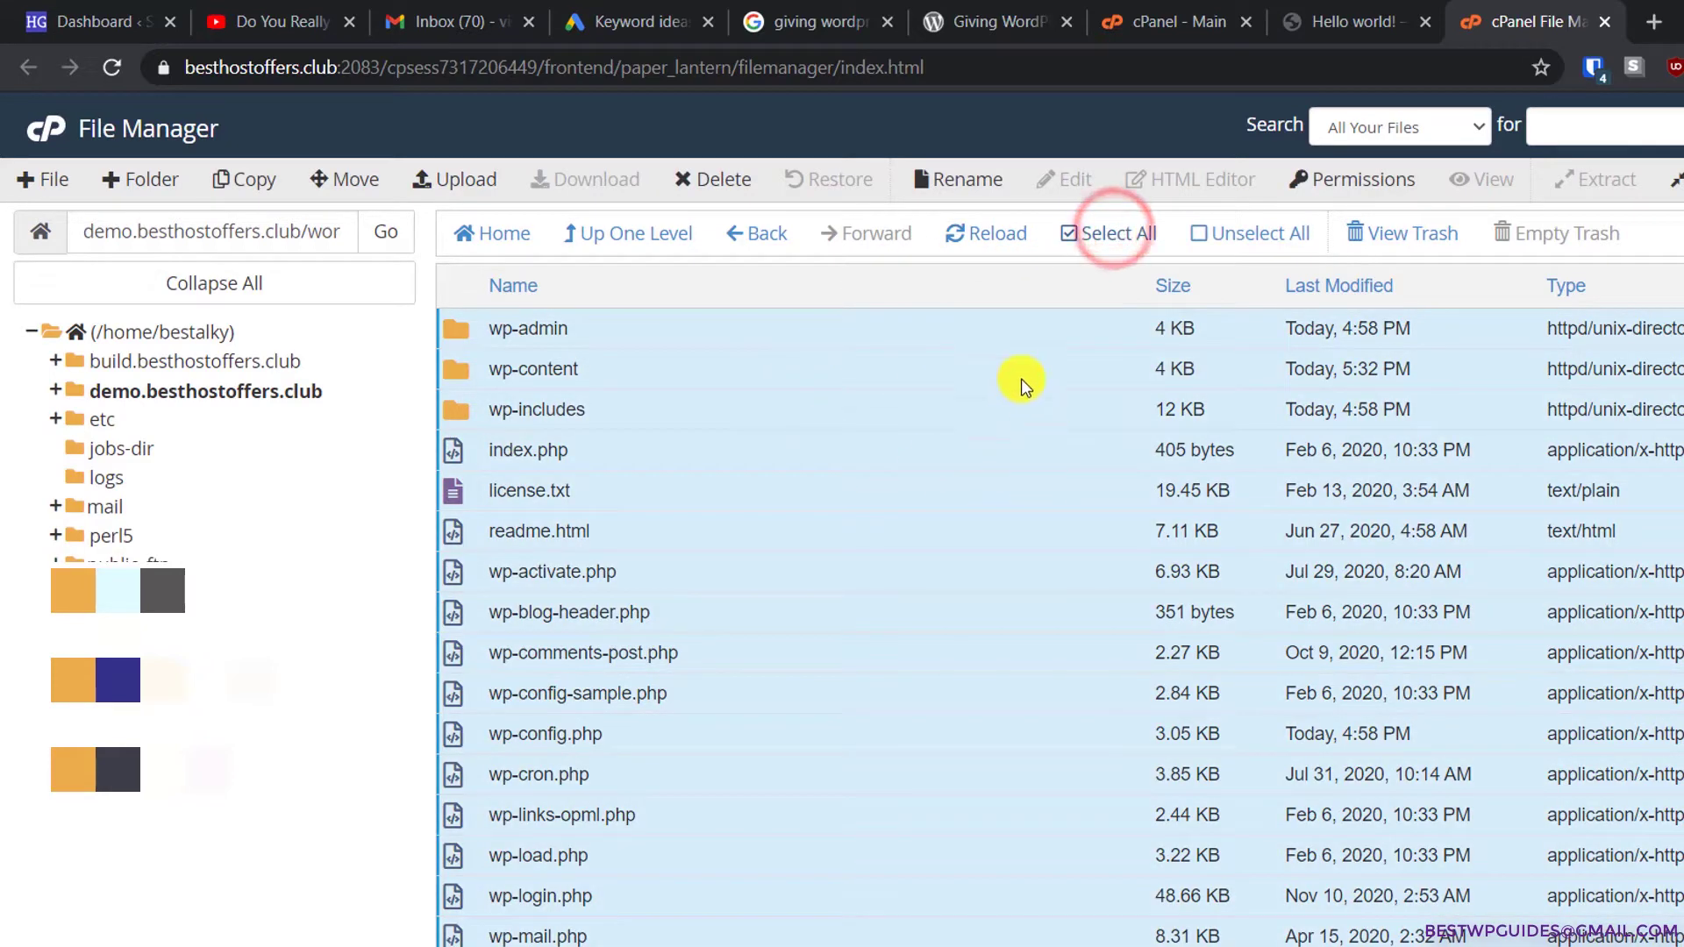
pyautogui.click(760, 246)
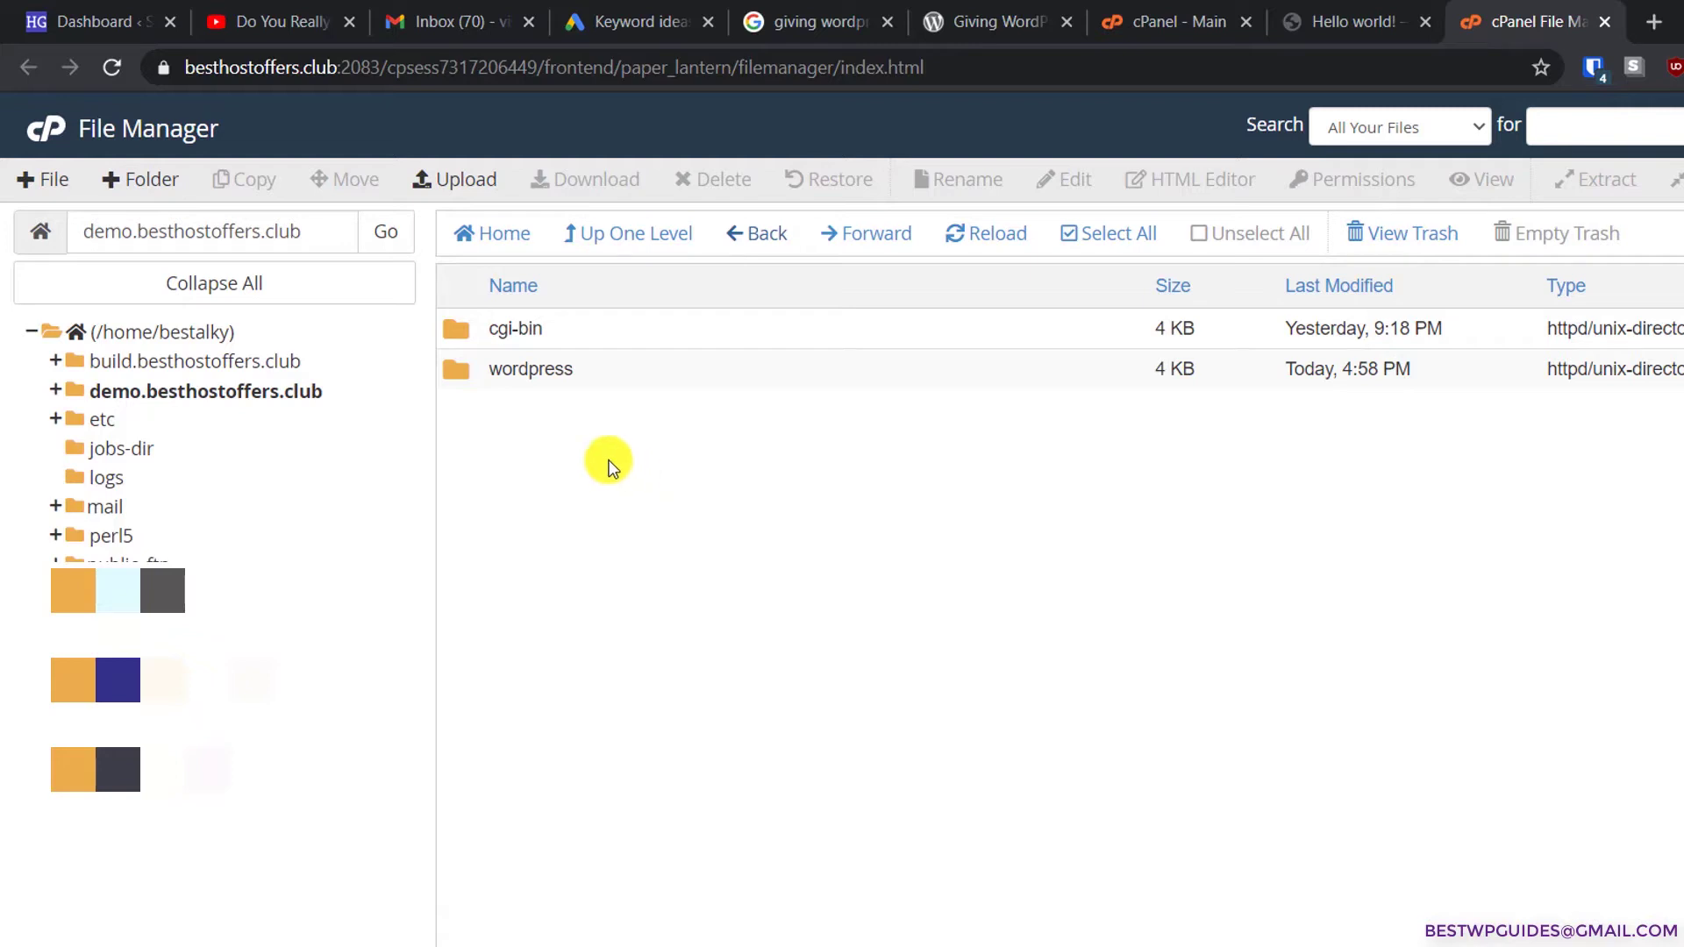
# Step: On the Hello world! post tab, strip the post path from the address and reload
pyautogui.click(1311, 16)
pyautogui.moveTo(392, 81); pyautogui.dragTo(808, 75)
pyautogui.press('BackSpace')
pyautogui.press('Return')
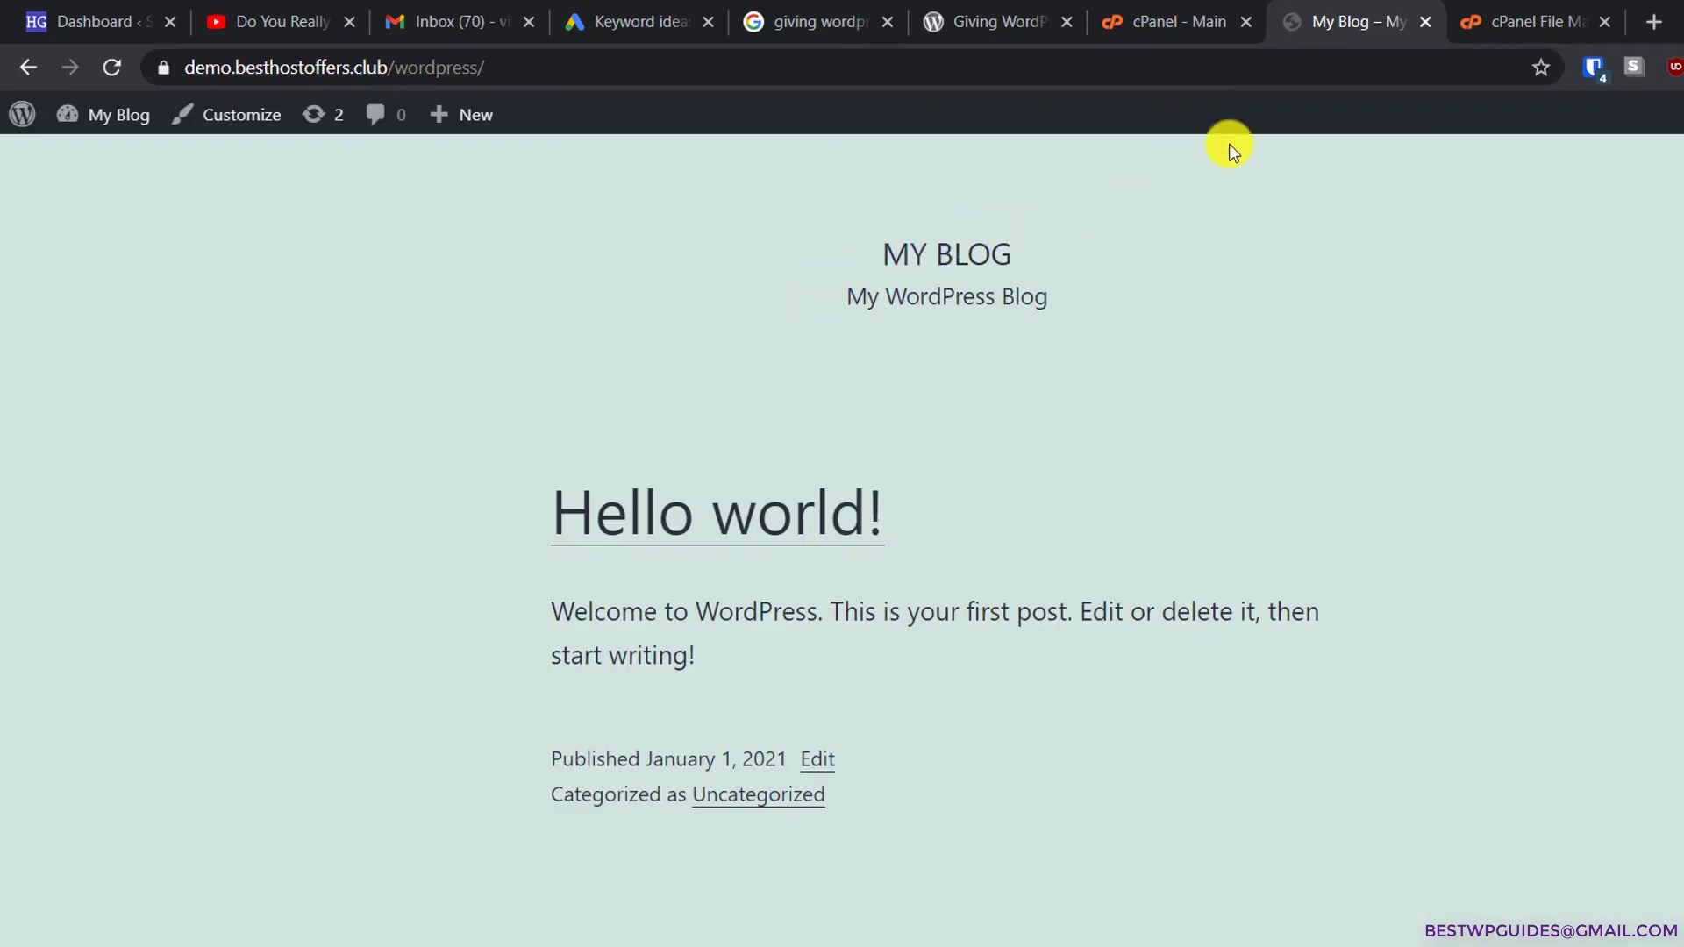
# Step: Open the wordpress folder in File Manager and select index.php among the core files
pyautogui.click(1488, 12)
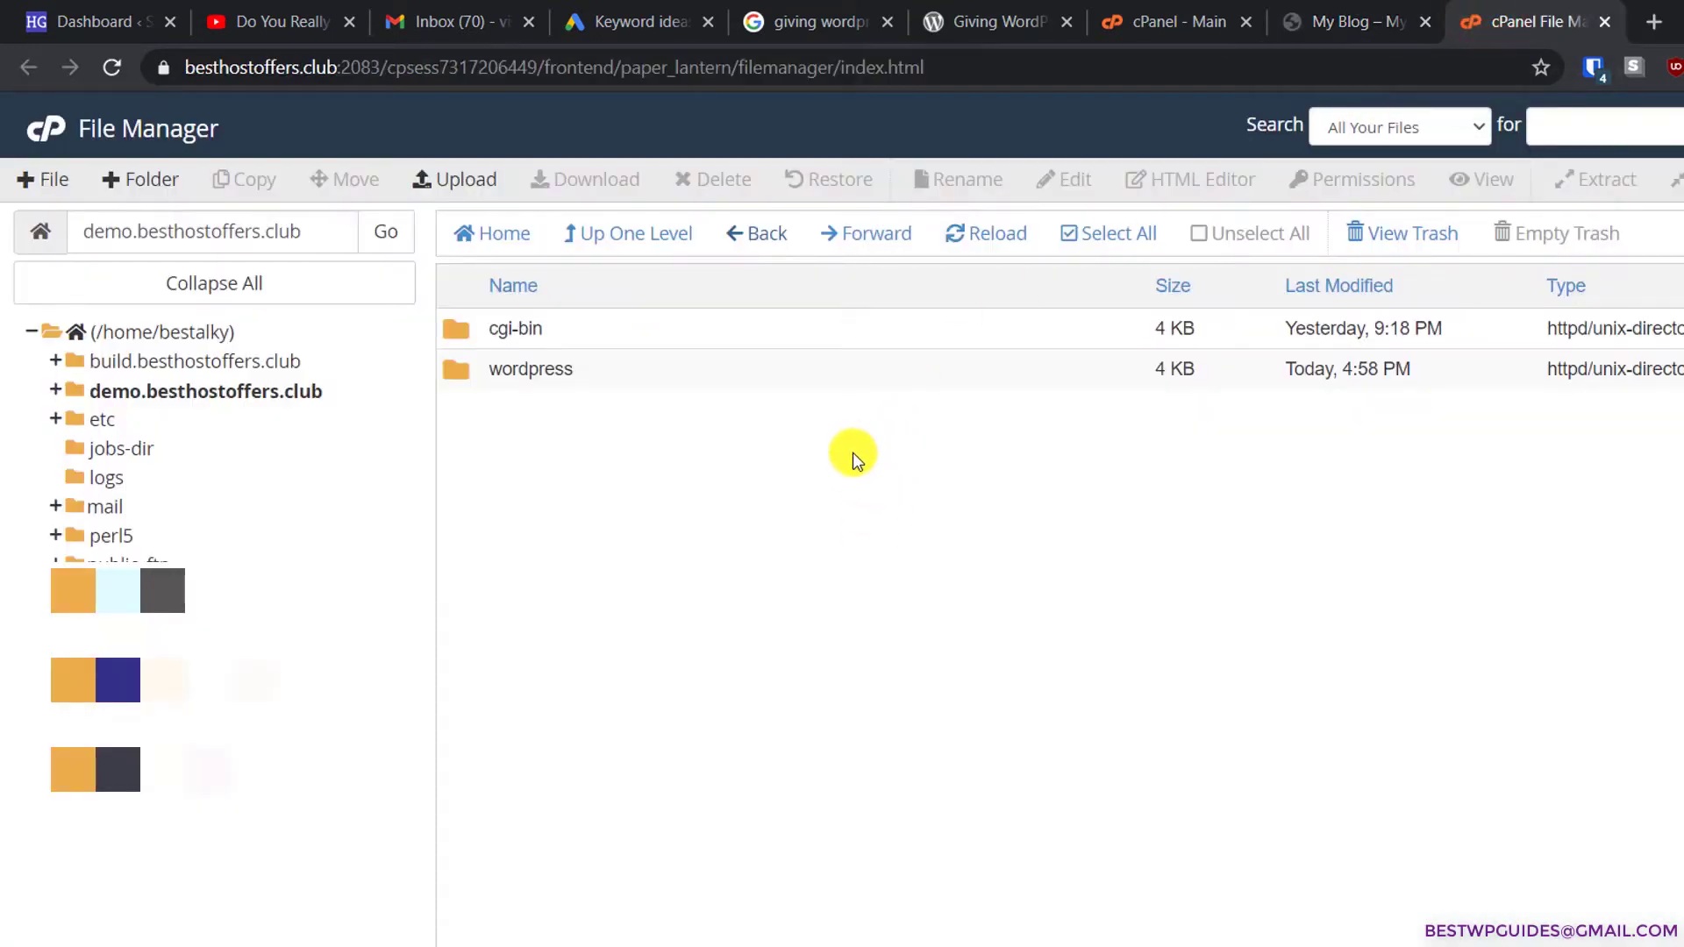
pyautogui.click(850, 489)
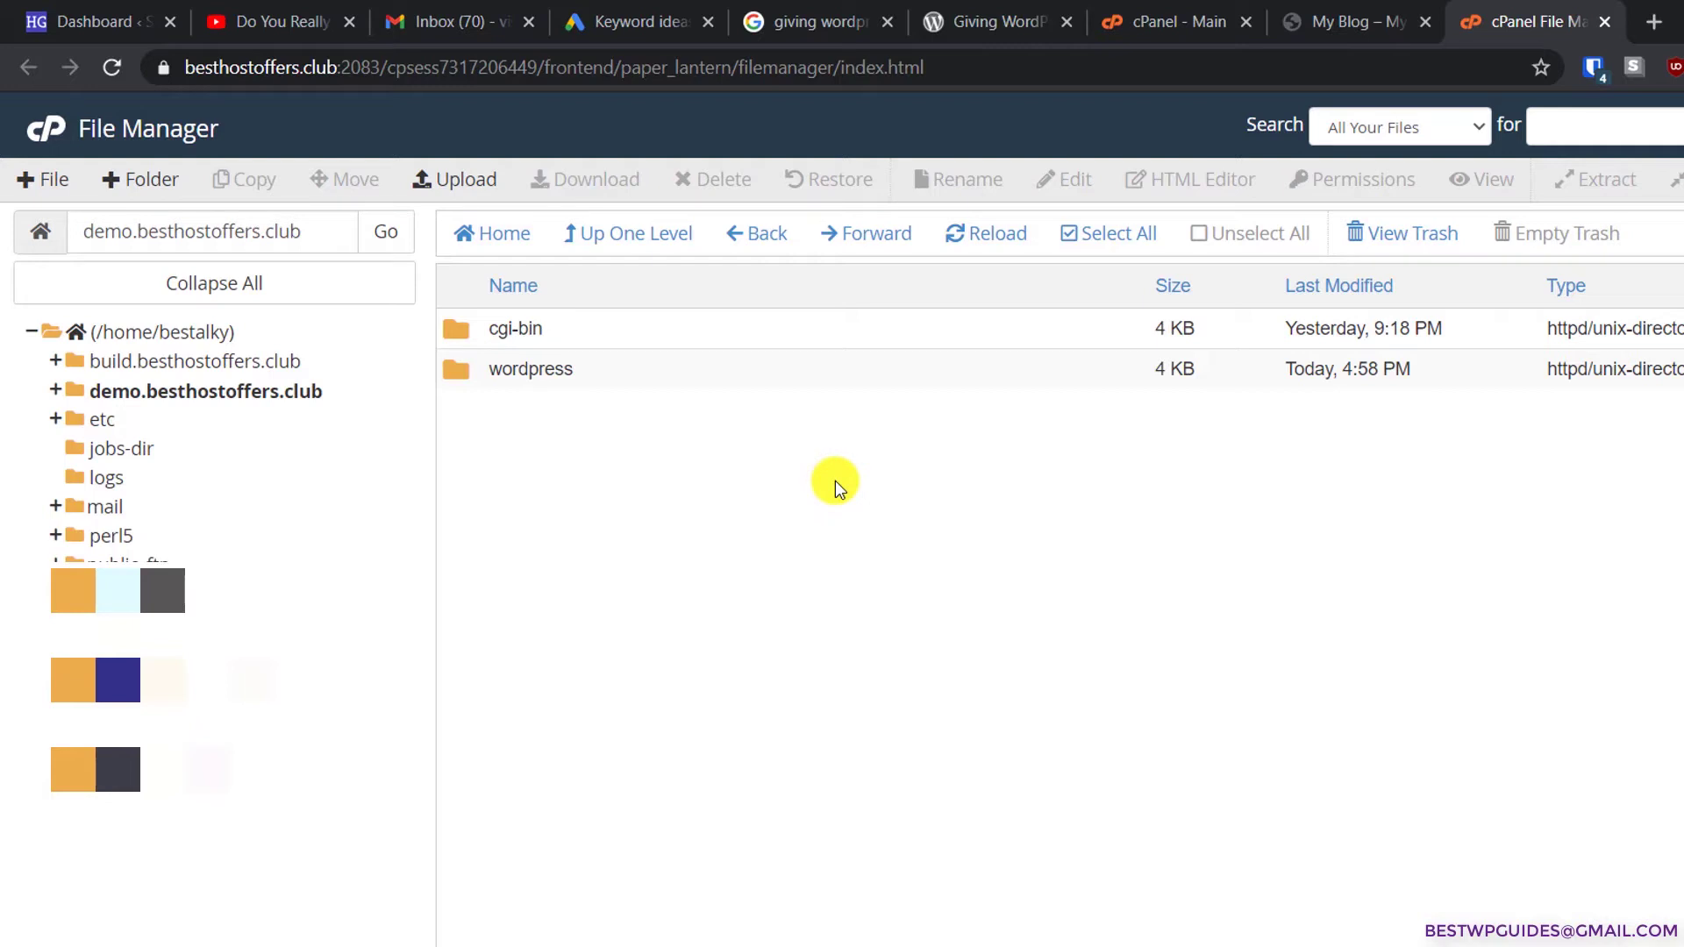
pyautogui.click(712, 503)
pyautogui.doubleClick(460, 369)
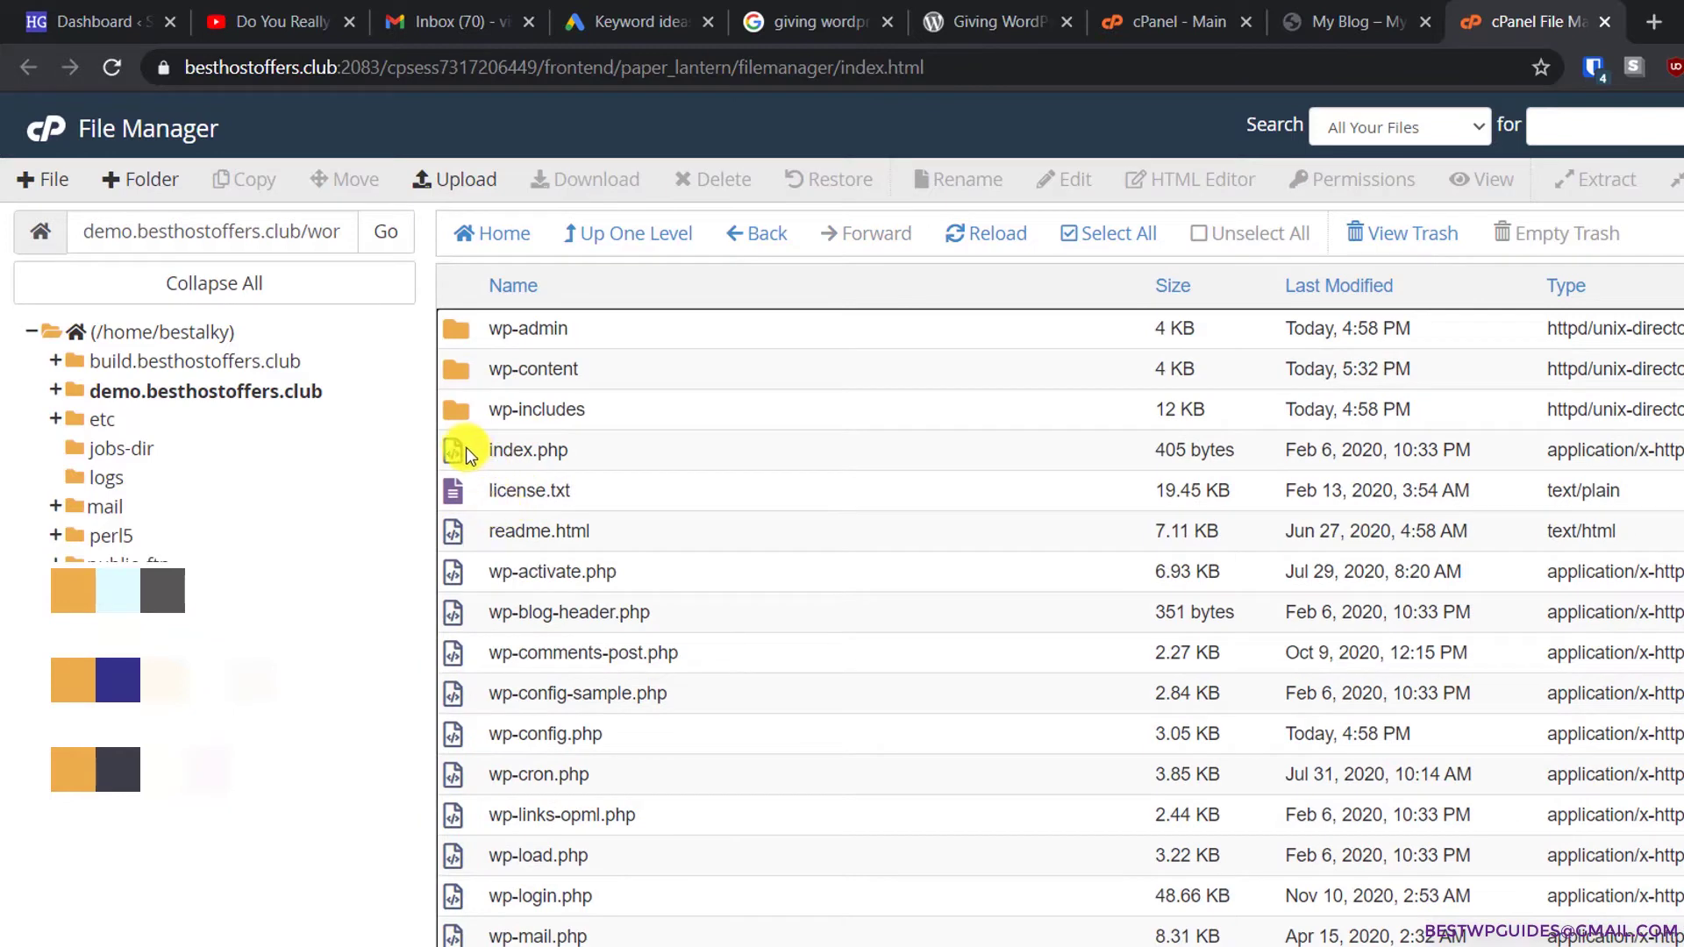
pyautogui.click(465, 446)
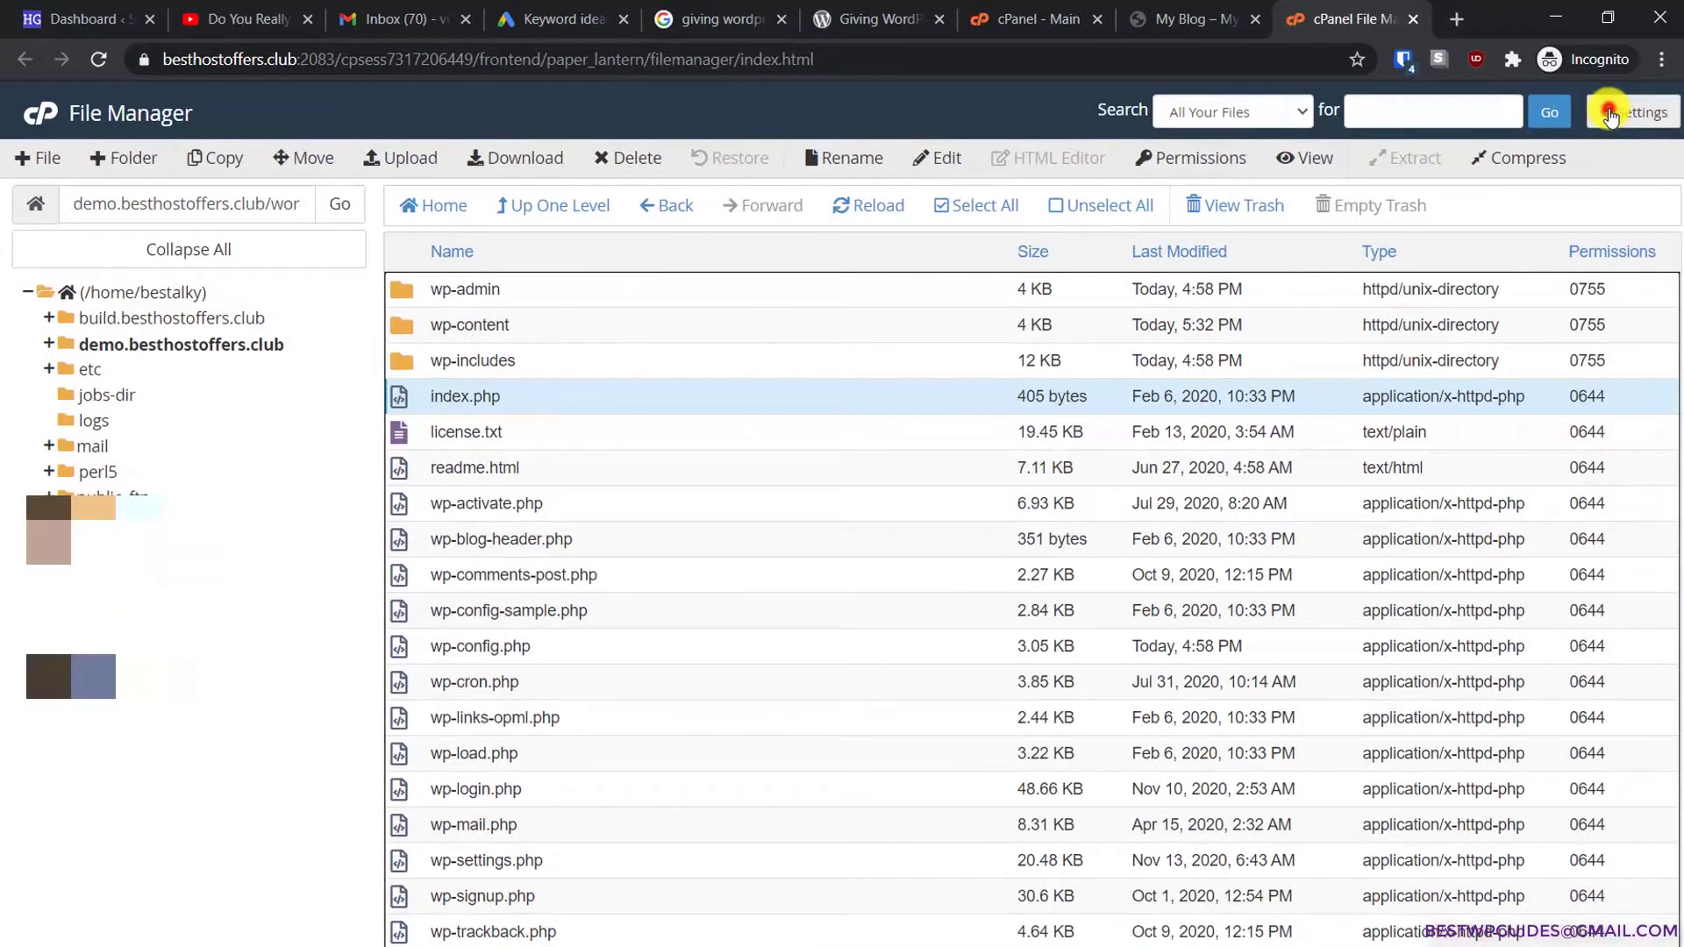
# Step: Enable Show Hidden Files (dotfiles), then select both .htaccess and index.php
pyautogui.click(1610, 115)
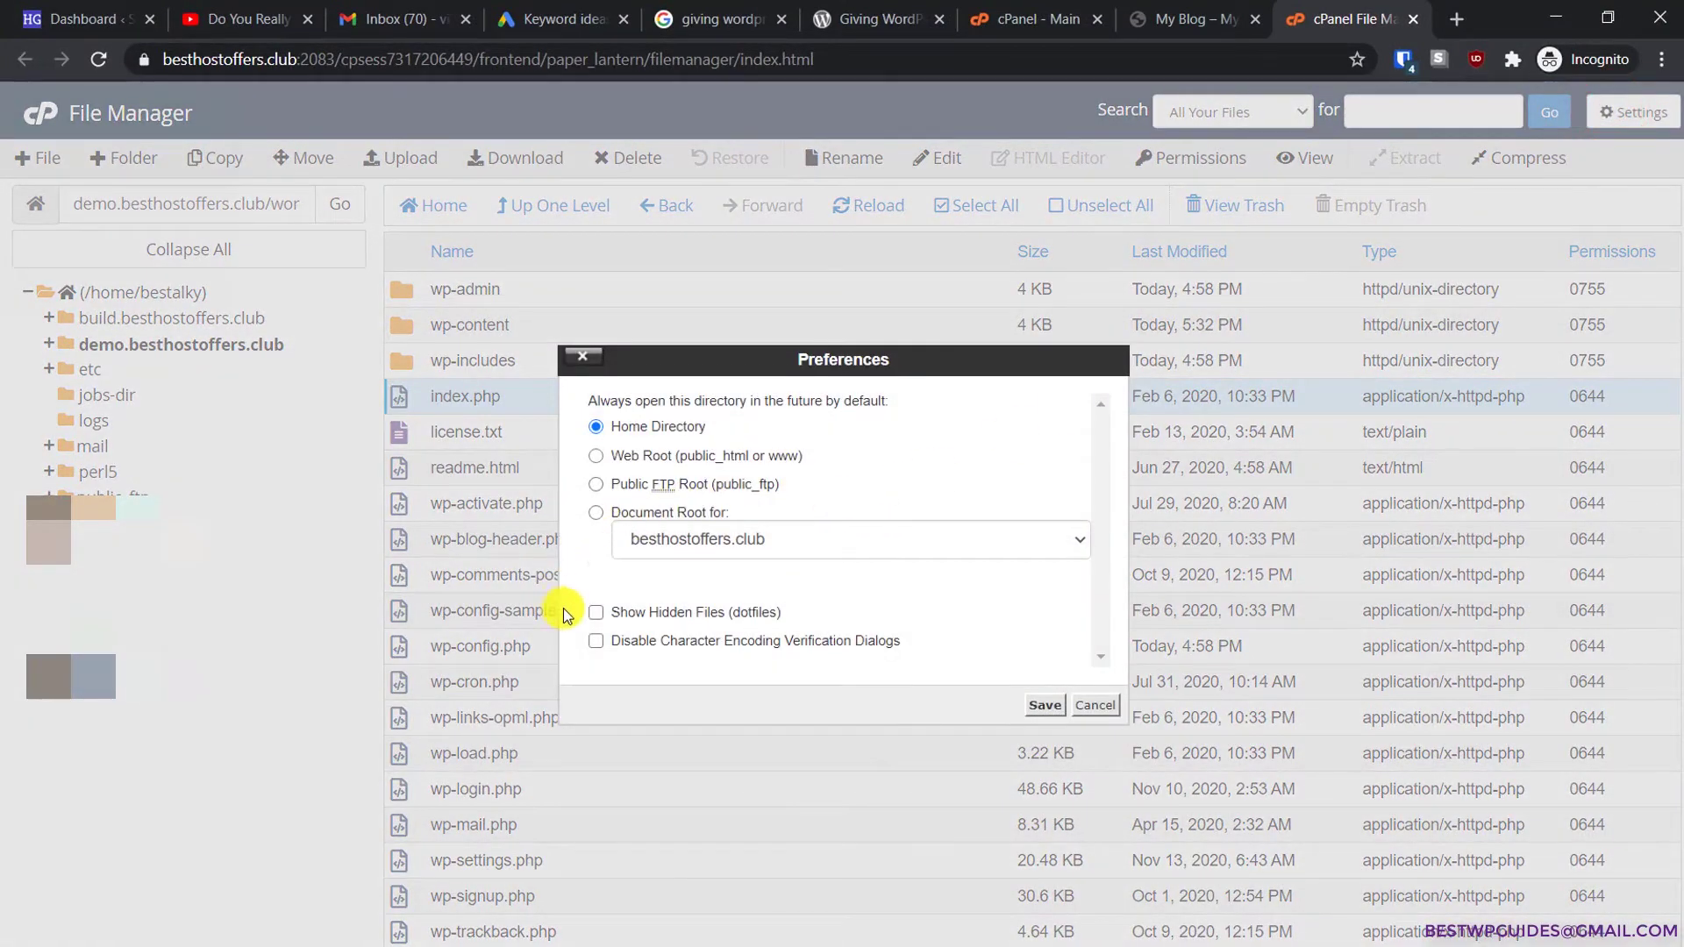
pyautogui.click(596, 614)
pyautogui.click(1037, 698)
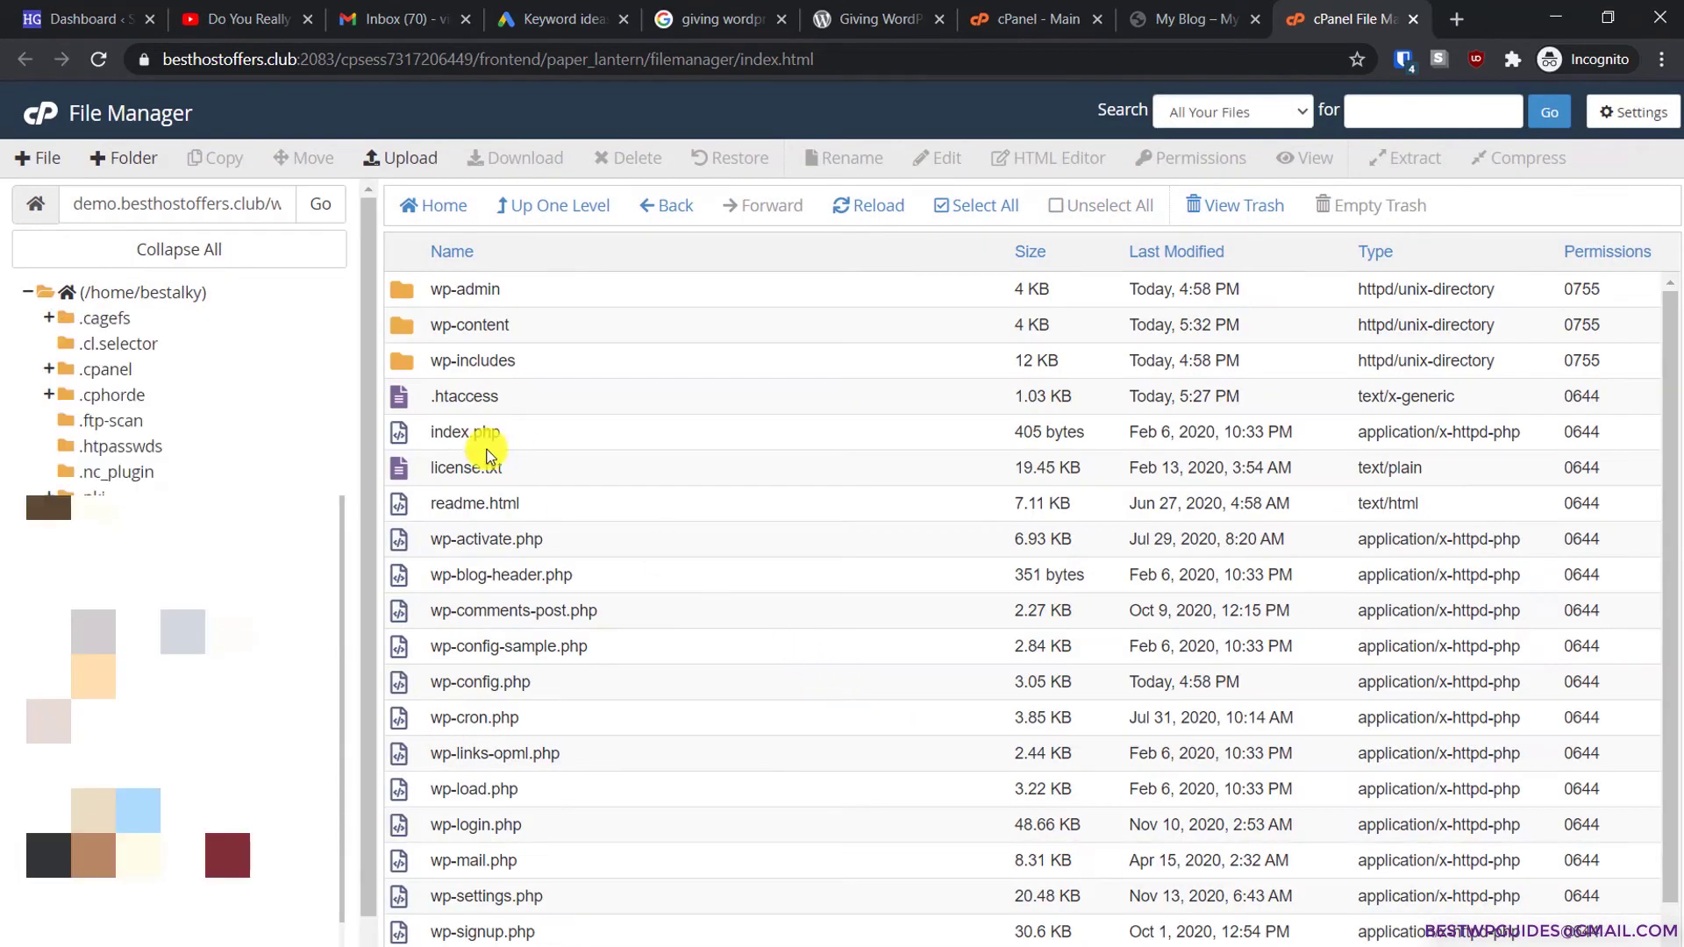
pyautogui.click(406, 403)
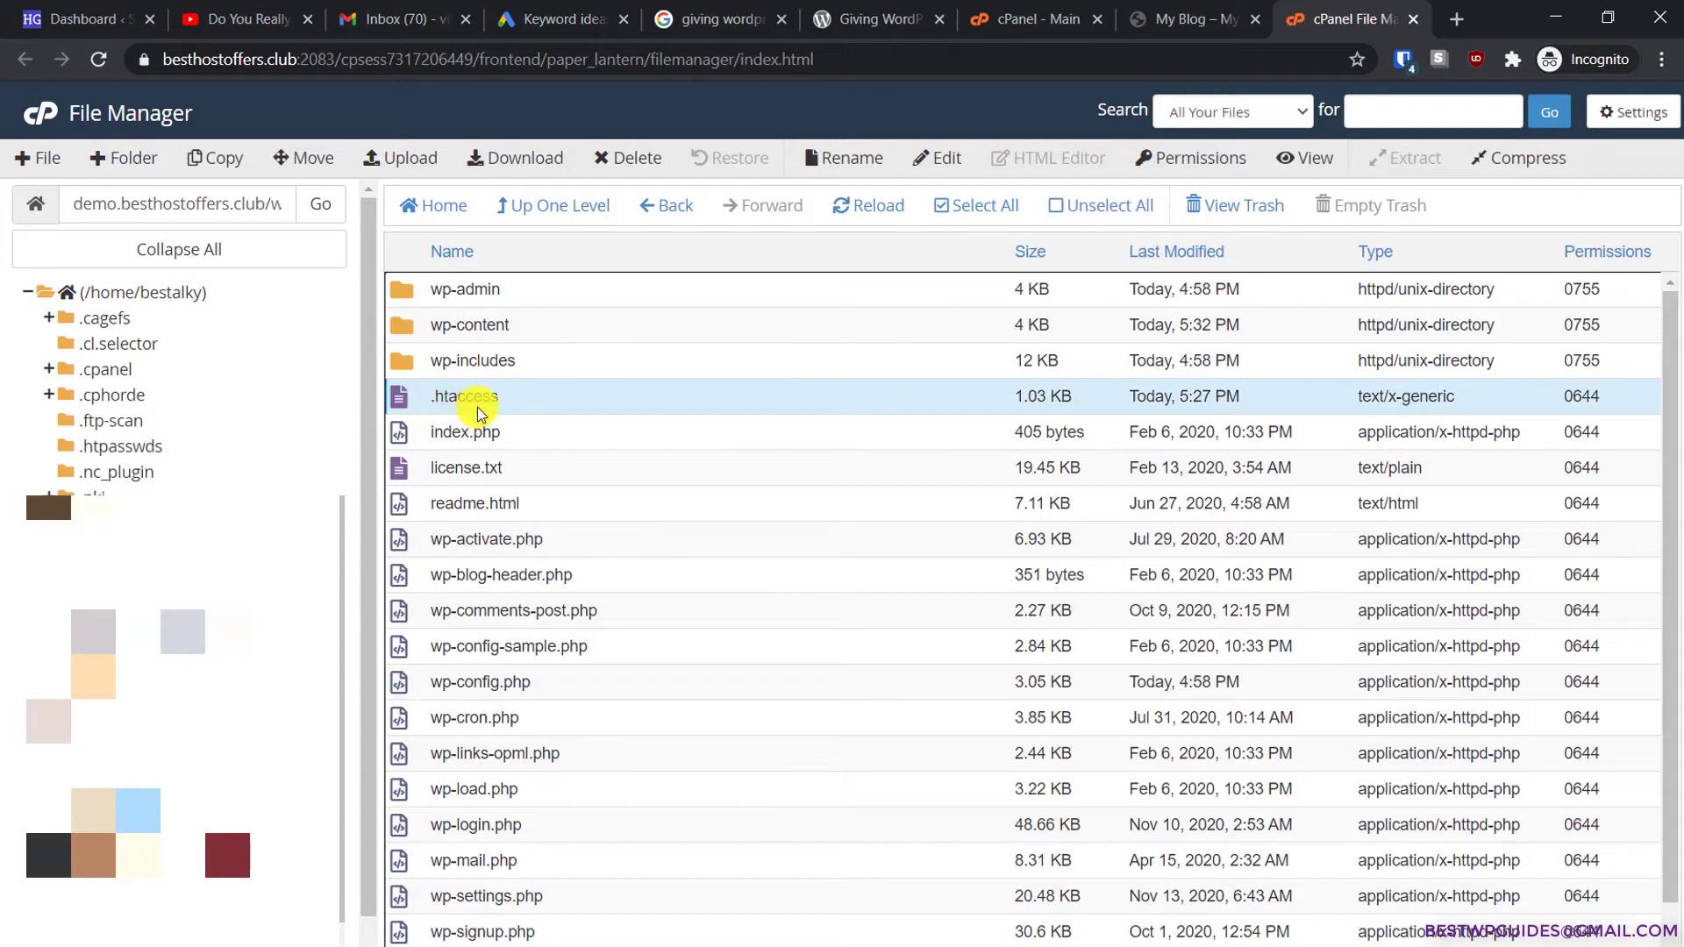
pyautogui.keyDown('ctrl'); pyautogui.click(419, 438); pyautogui.keyUp('ctrl')
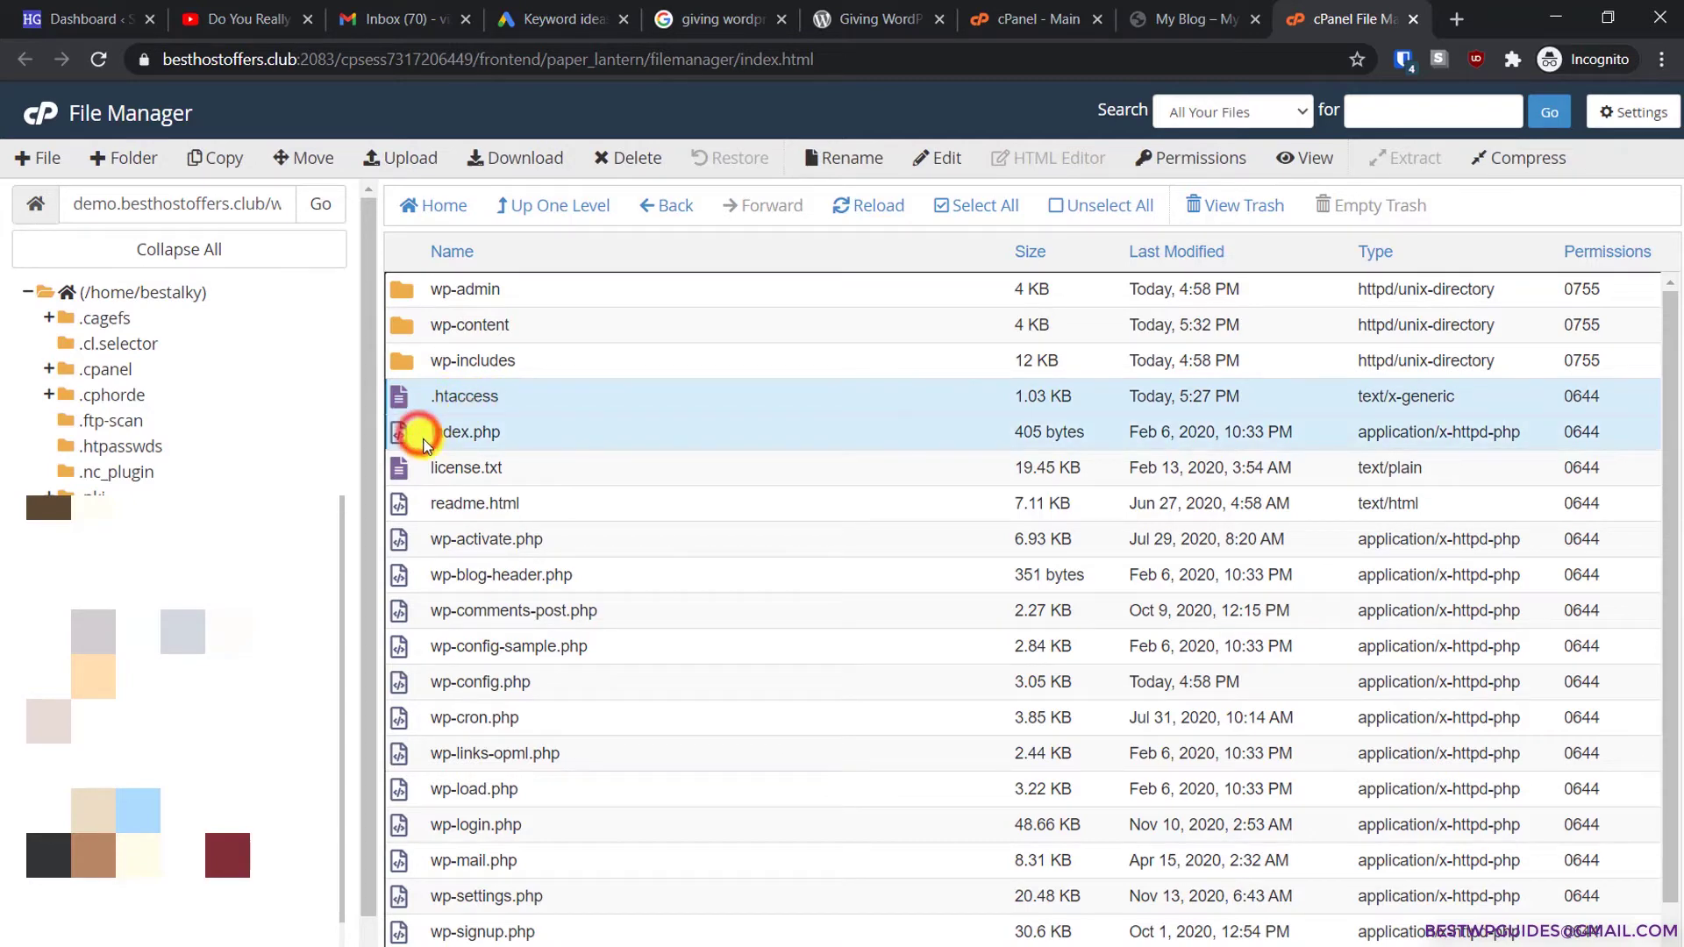
# Step: Copy .htaccess and index.php to the site root by removing /wordpress from the destination path
pyautogui.rightClick(507, 414)
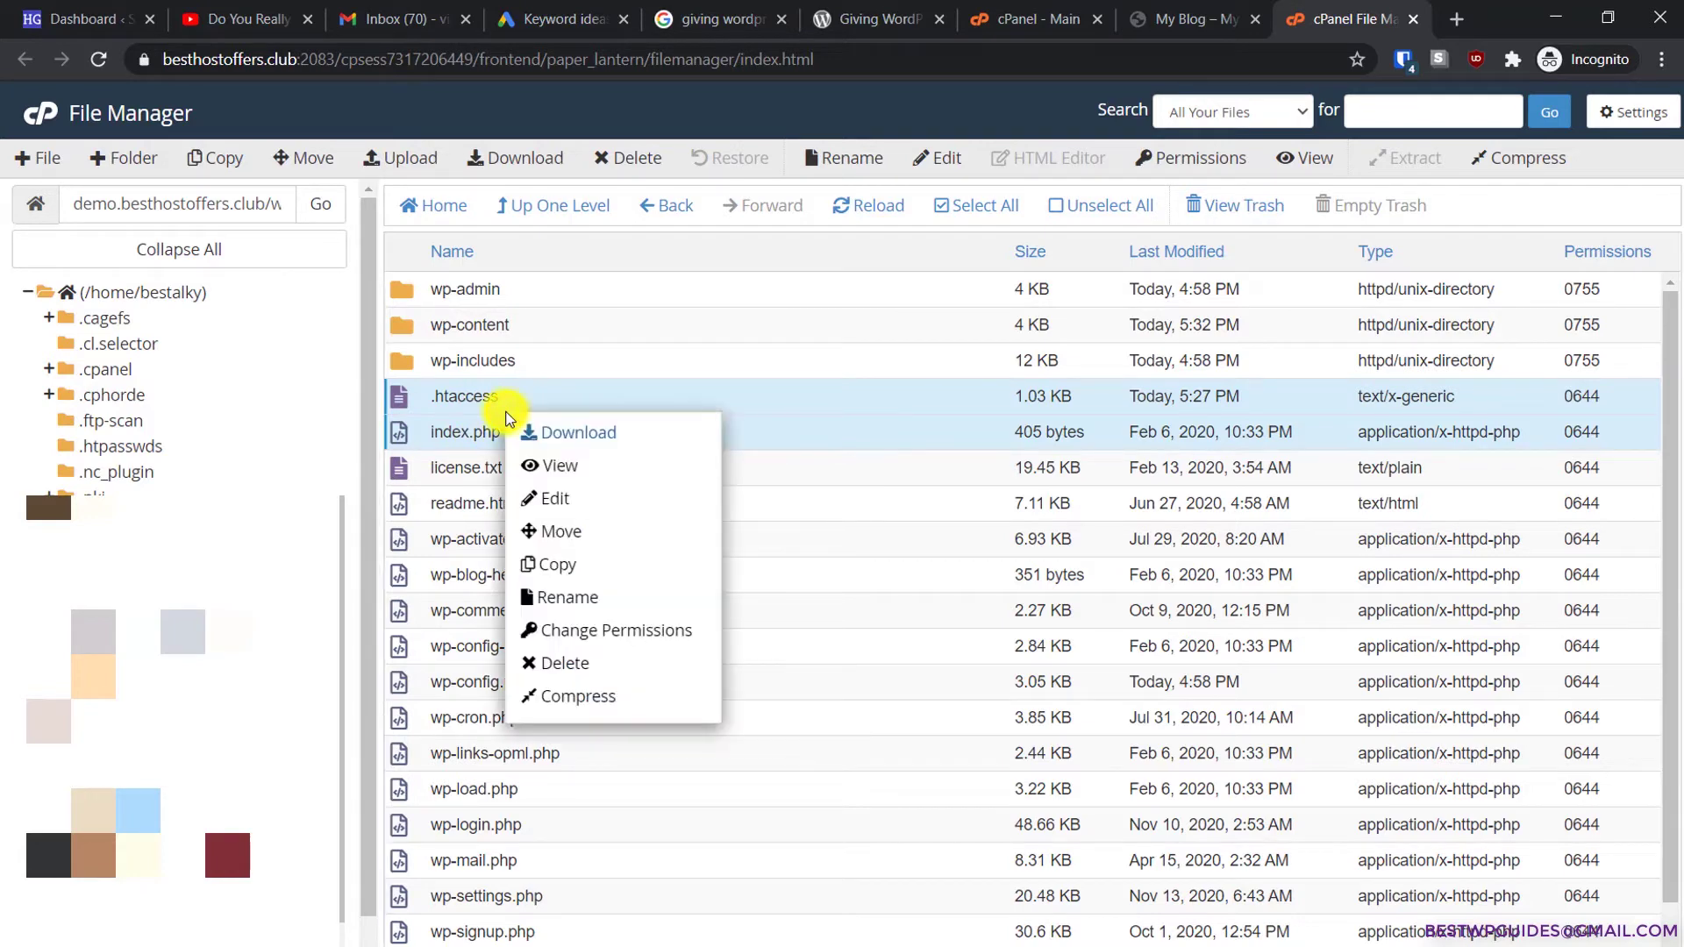
pyautogui.click(551, 566)
pyautogui.click(913, 611)
pyautogui.moveTo(834, 568); pyautogui.dragTo(966, 569)
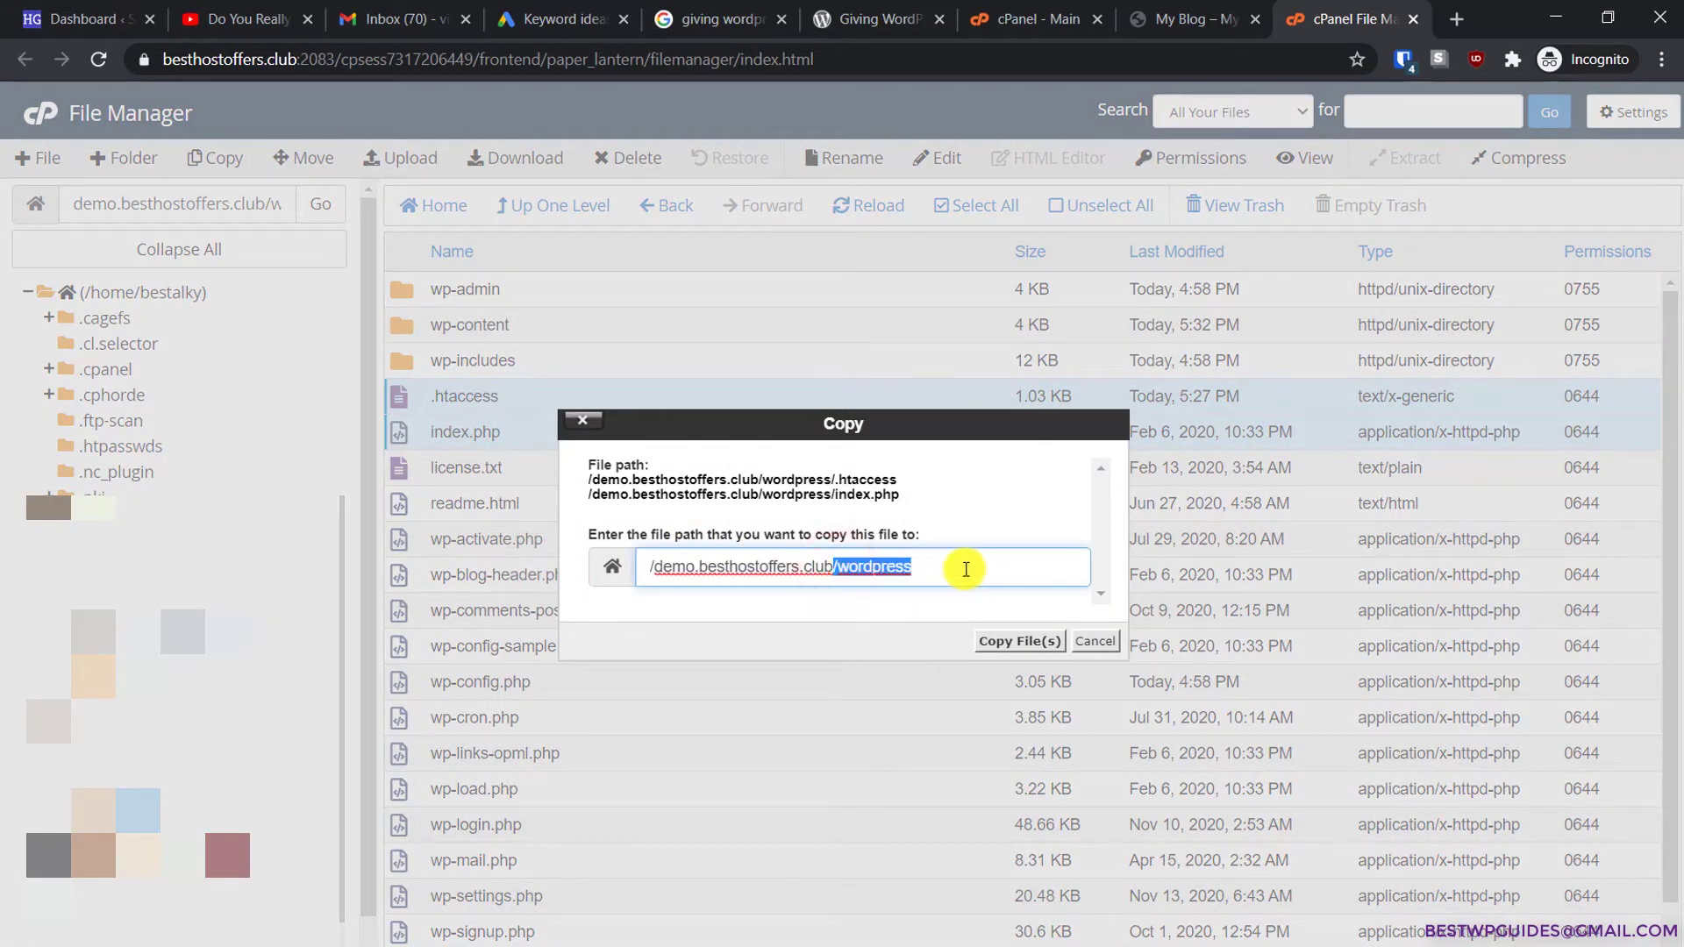
pyautogui.press('BackSpace')
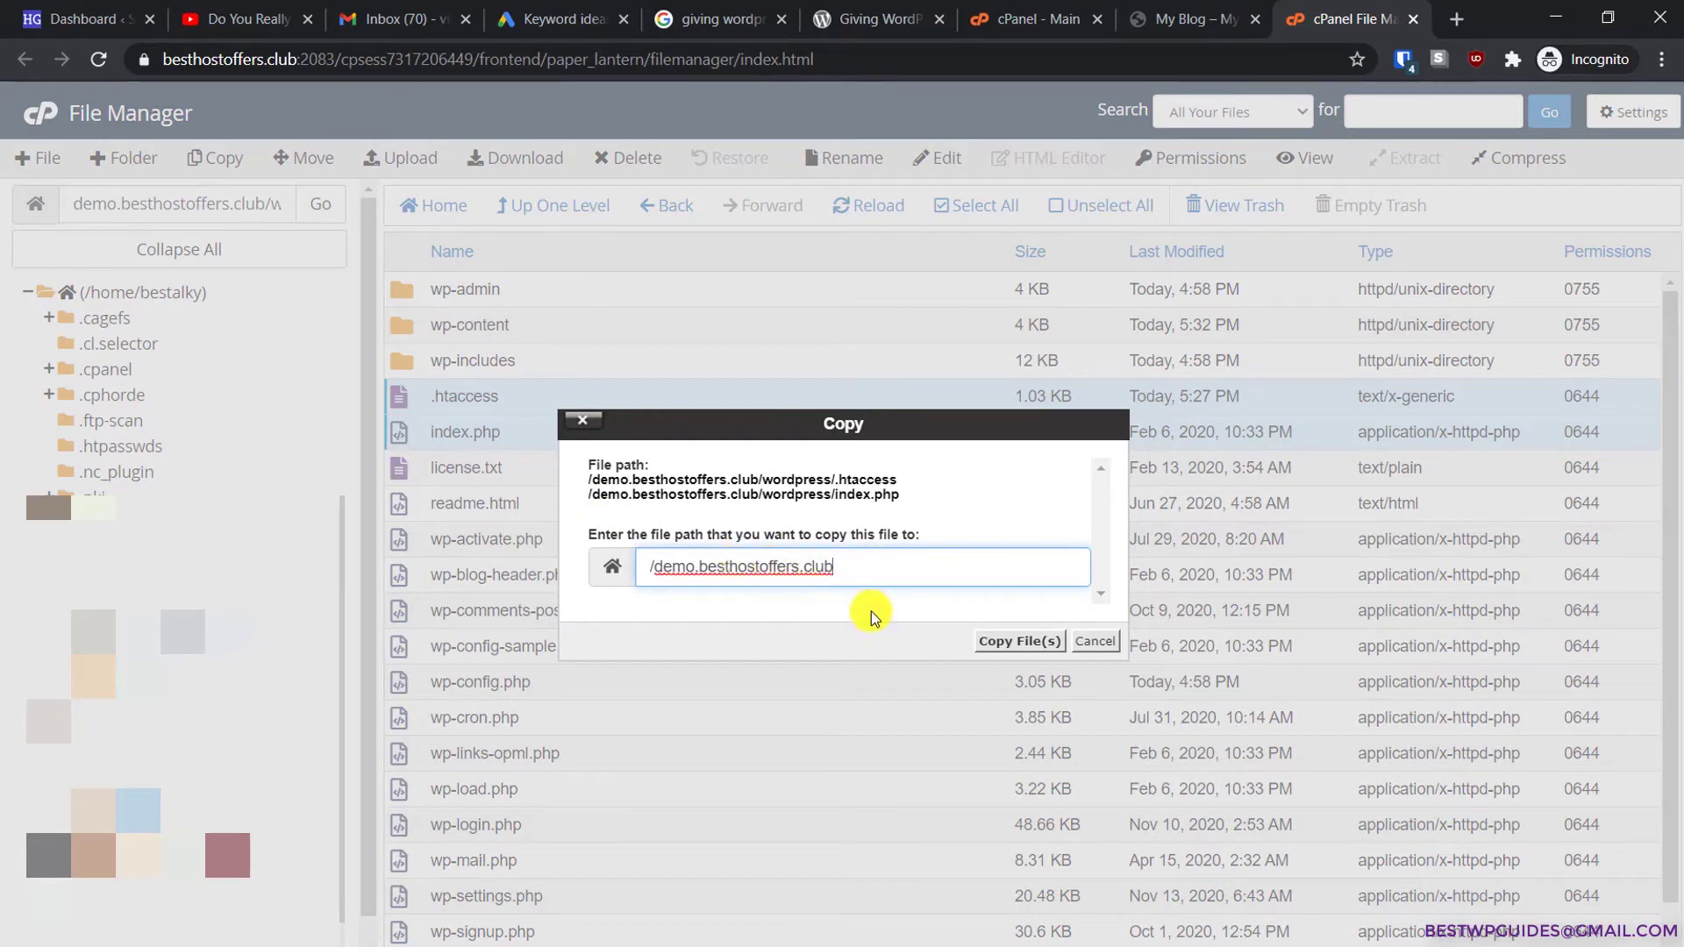
pyautogui.click(1004, 643)
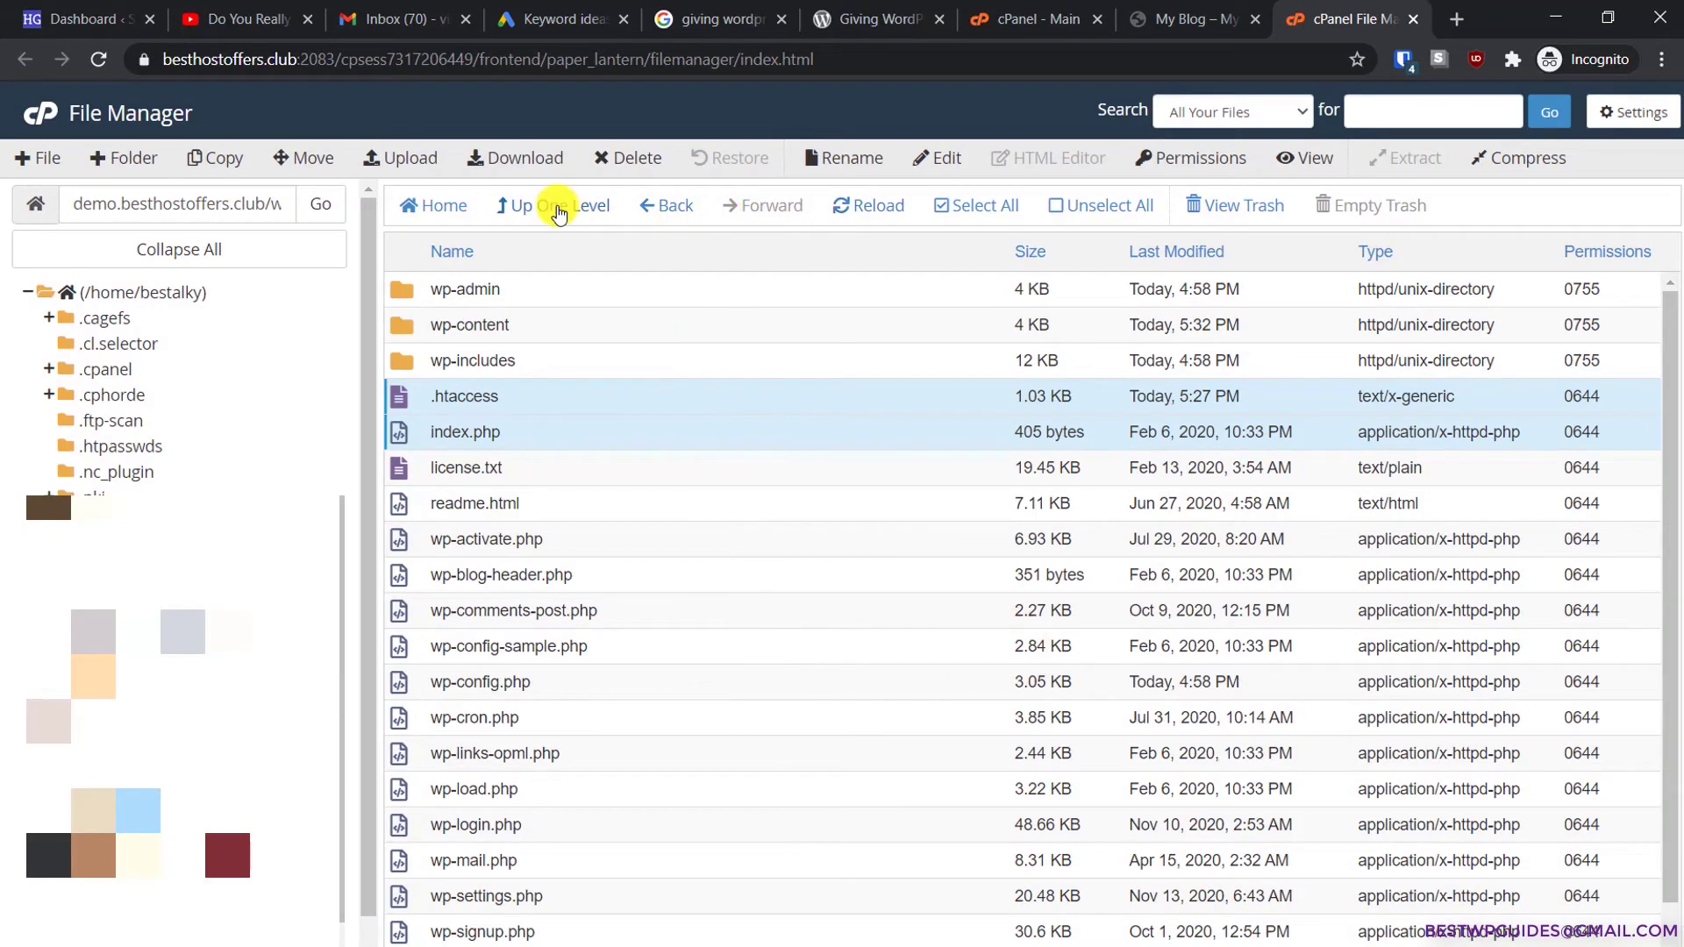
pyautogui.click(558, 208)
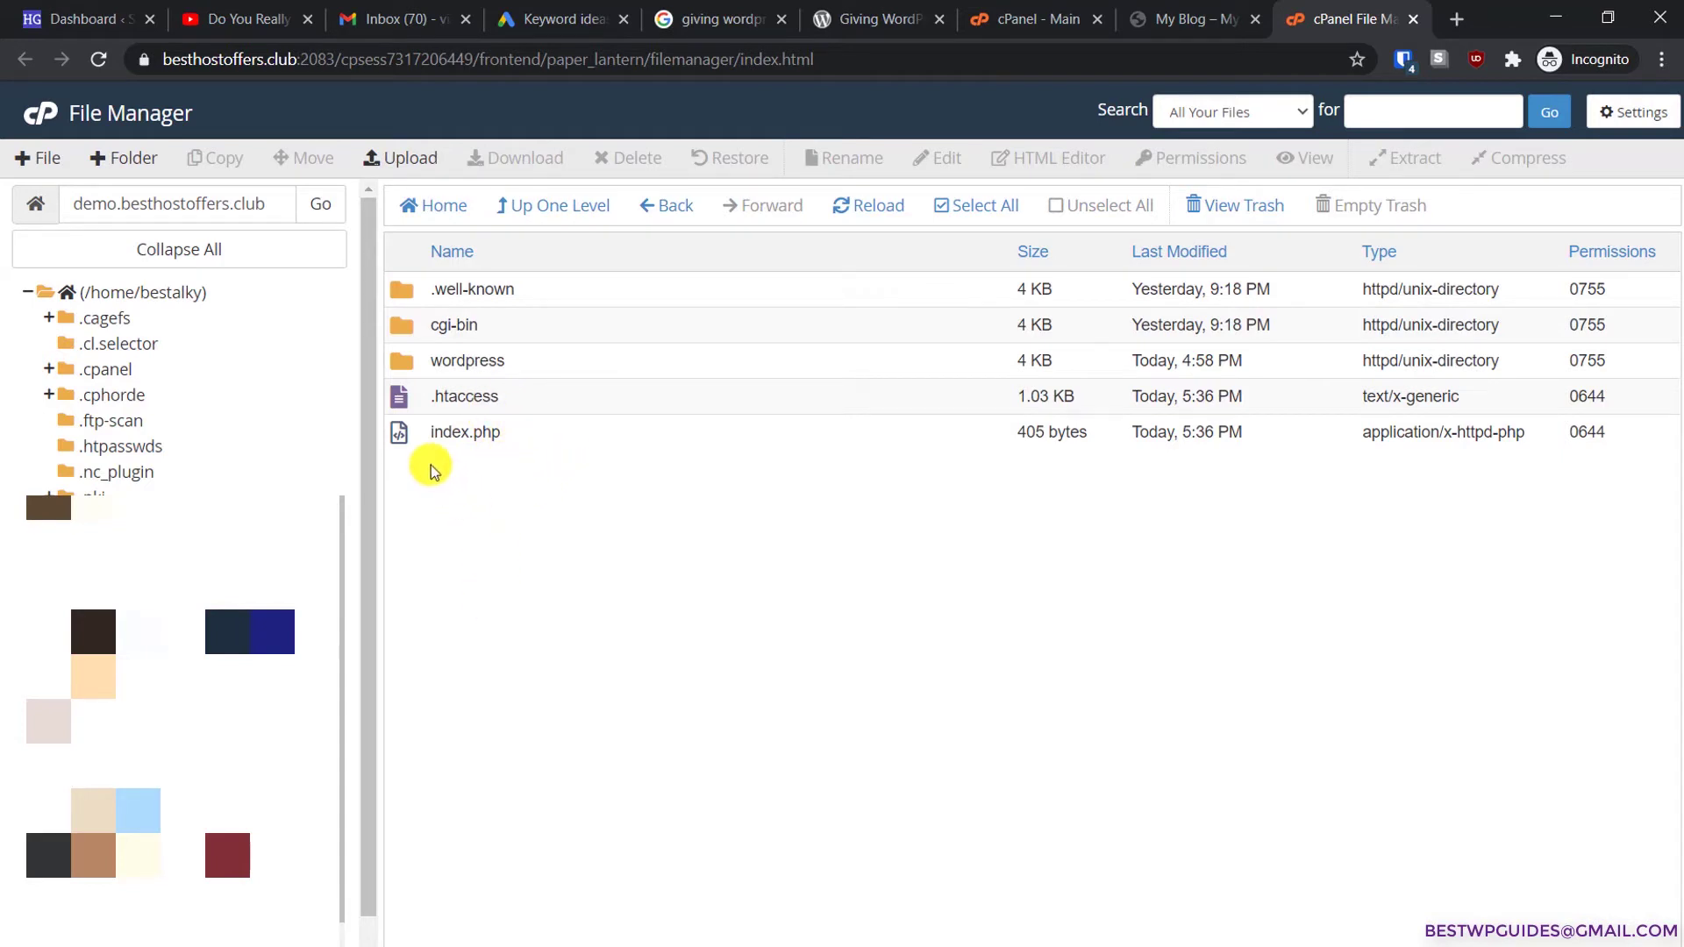
# Step: Open the root index.php in the editor and copy the new require line from the guide
pyautogui.click(407, 433)
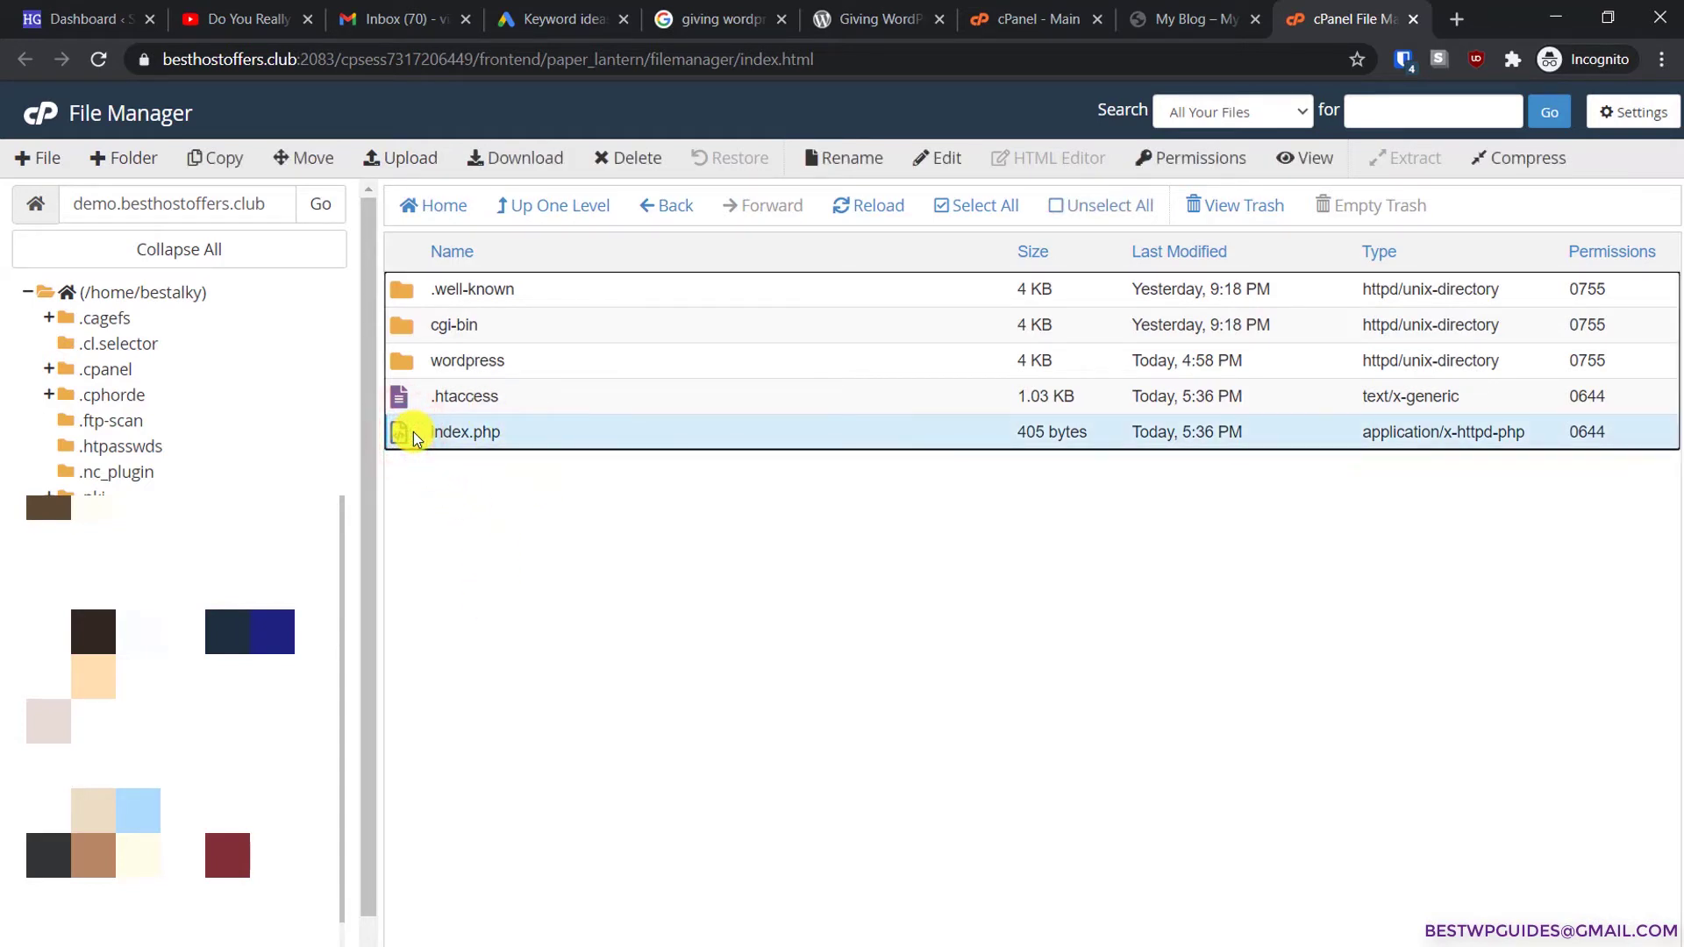
pyautogui.rightClick(413, 435)
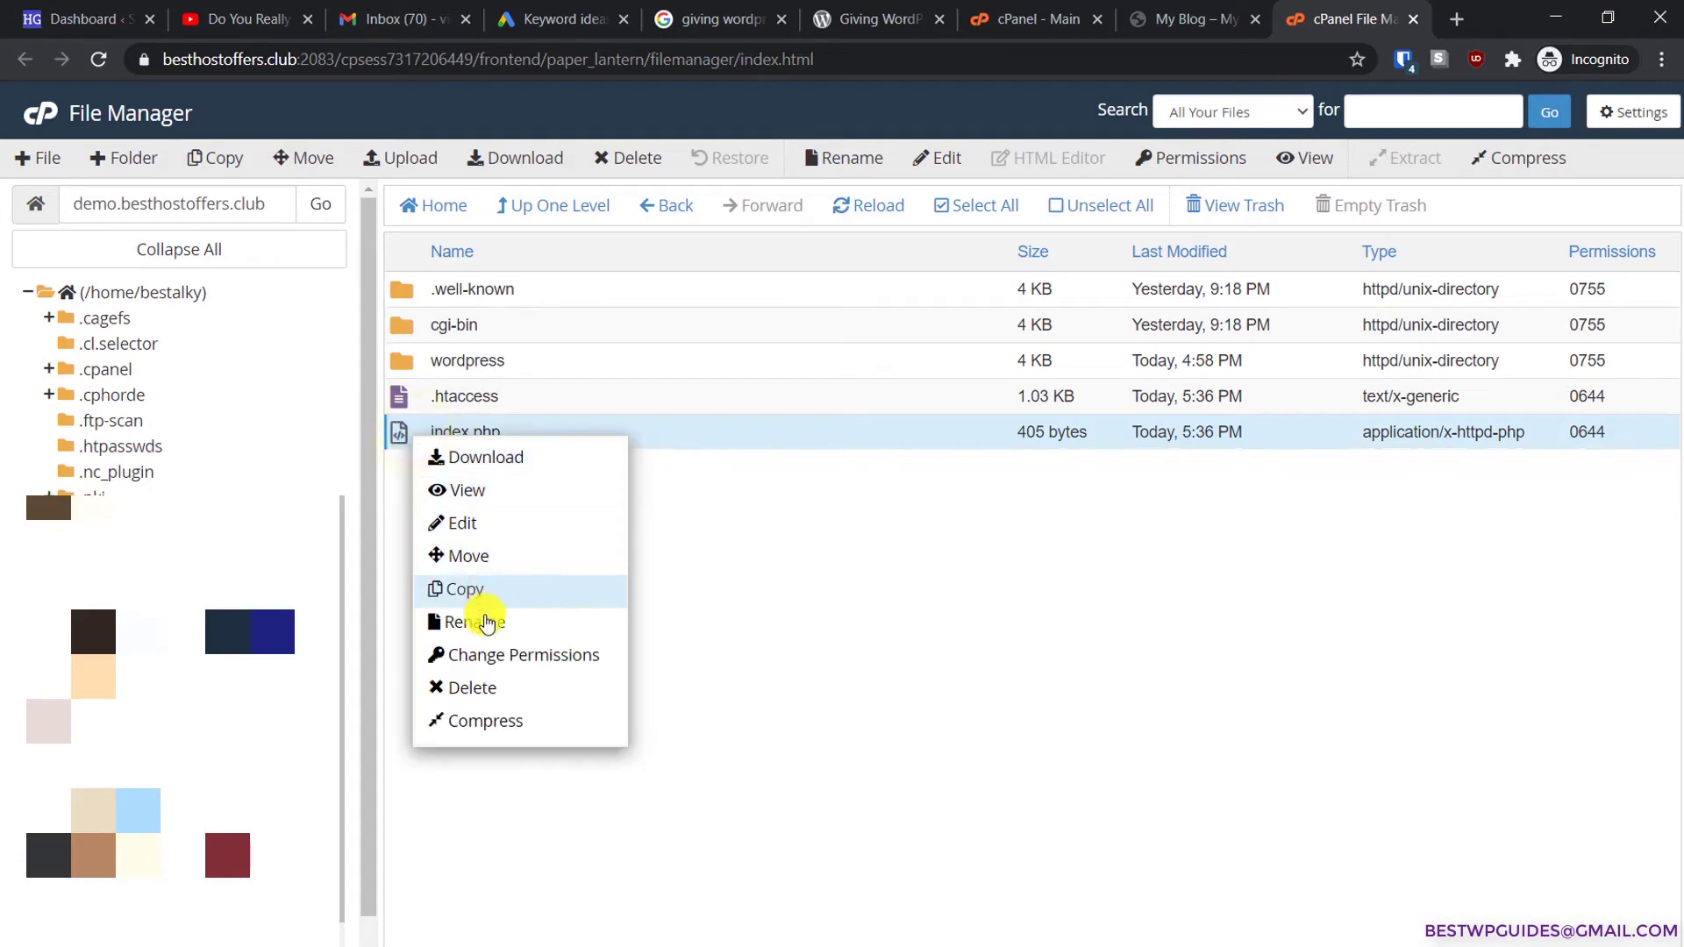
pyautogui.click(466, 523)
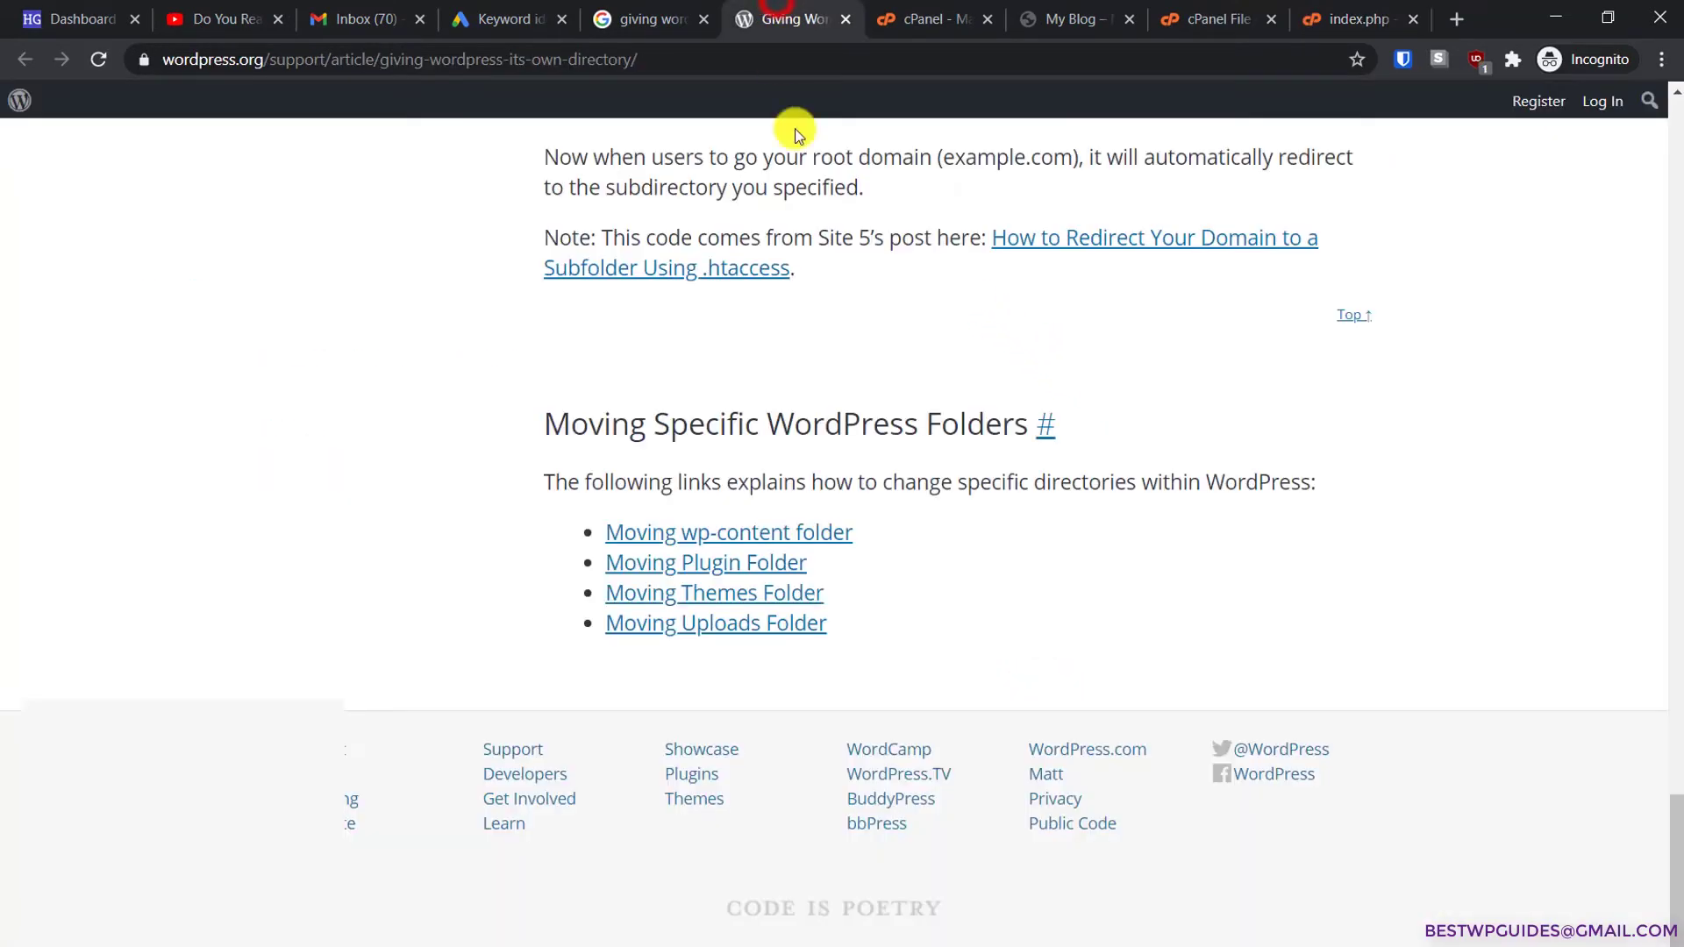
pyautogui.scroll(8, 899, 439)
pyautogui.scroll(6, 899, 443)
pyautogui.scroll(-3, 965, 452)
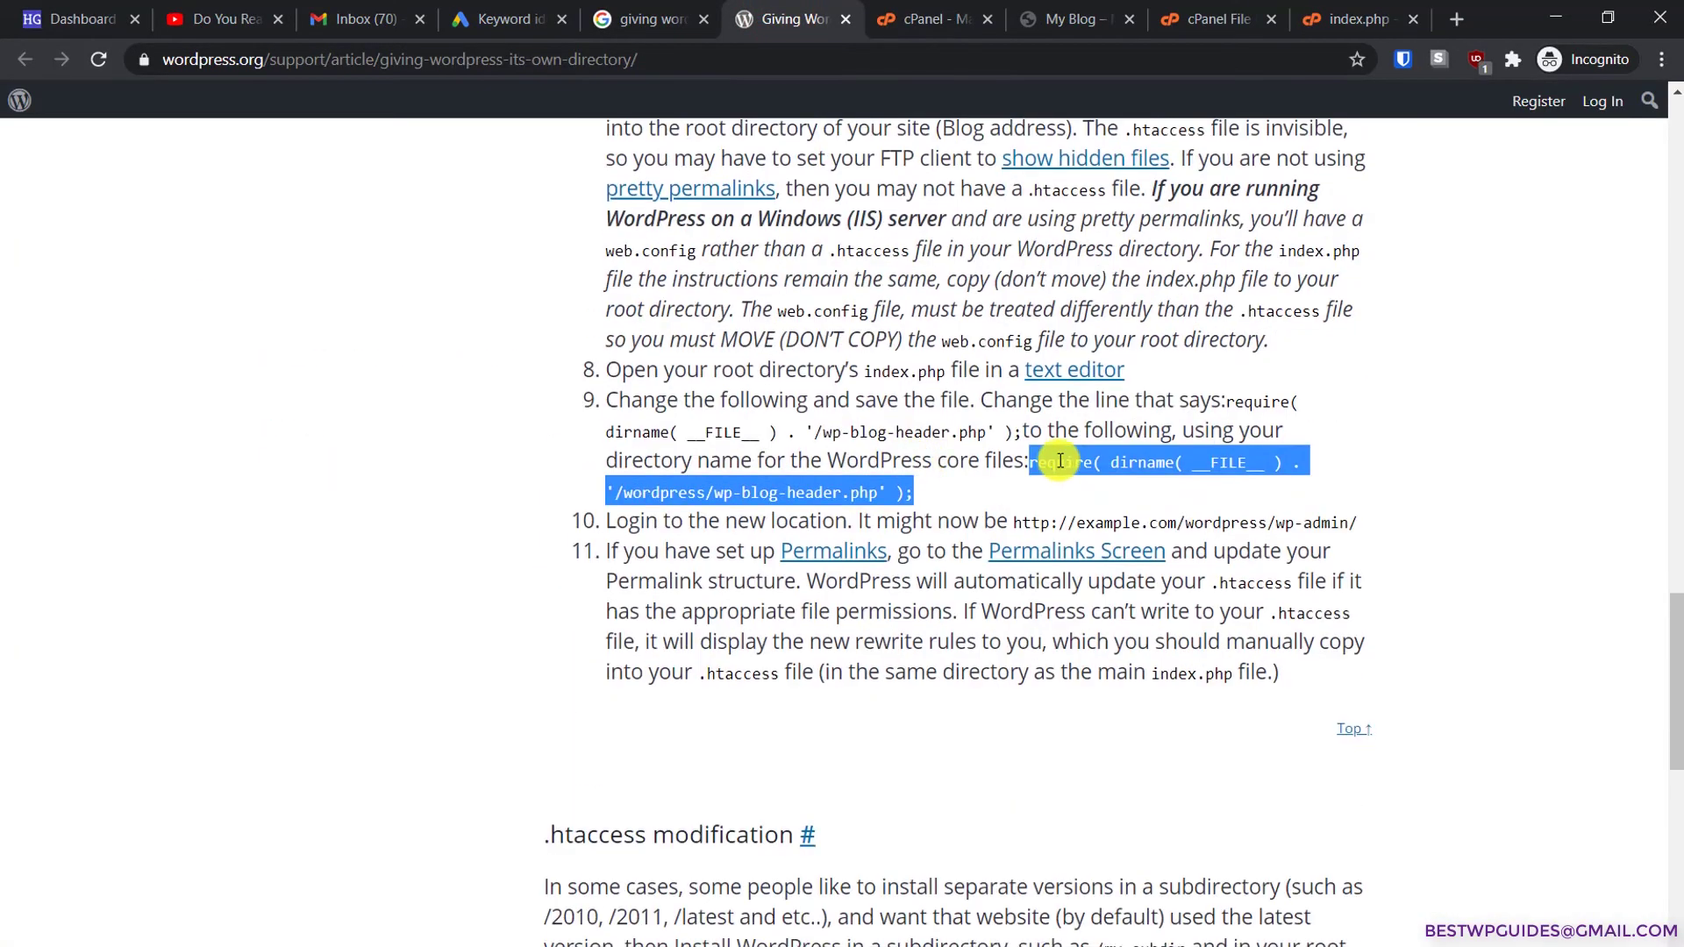
pyautogui.rightClick(1070, 459)
pyautogui.click(1129, 475)
pyautogui.click(1359, 19)
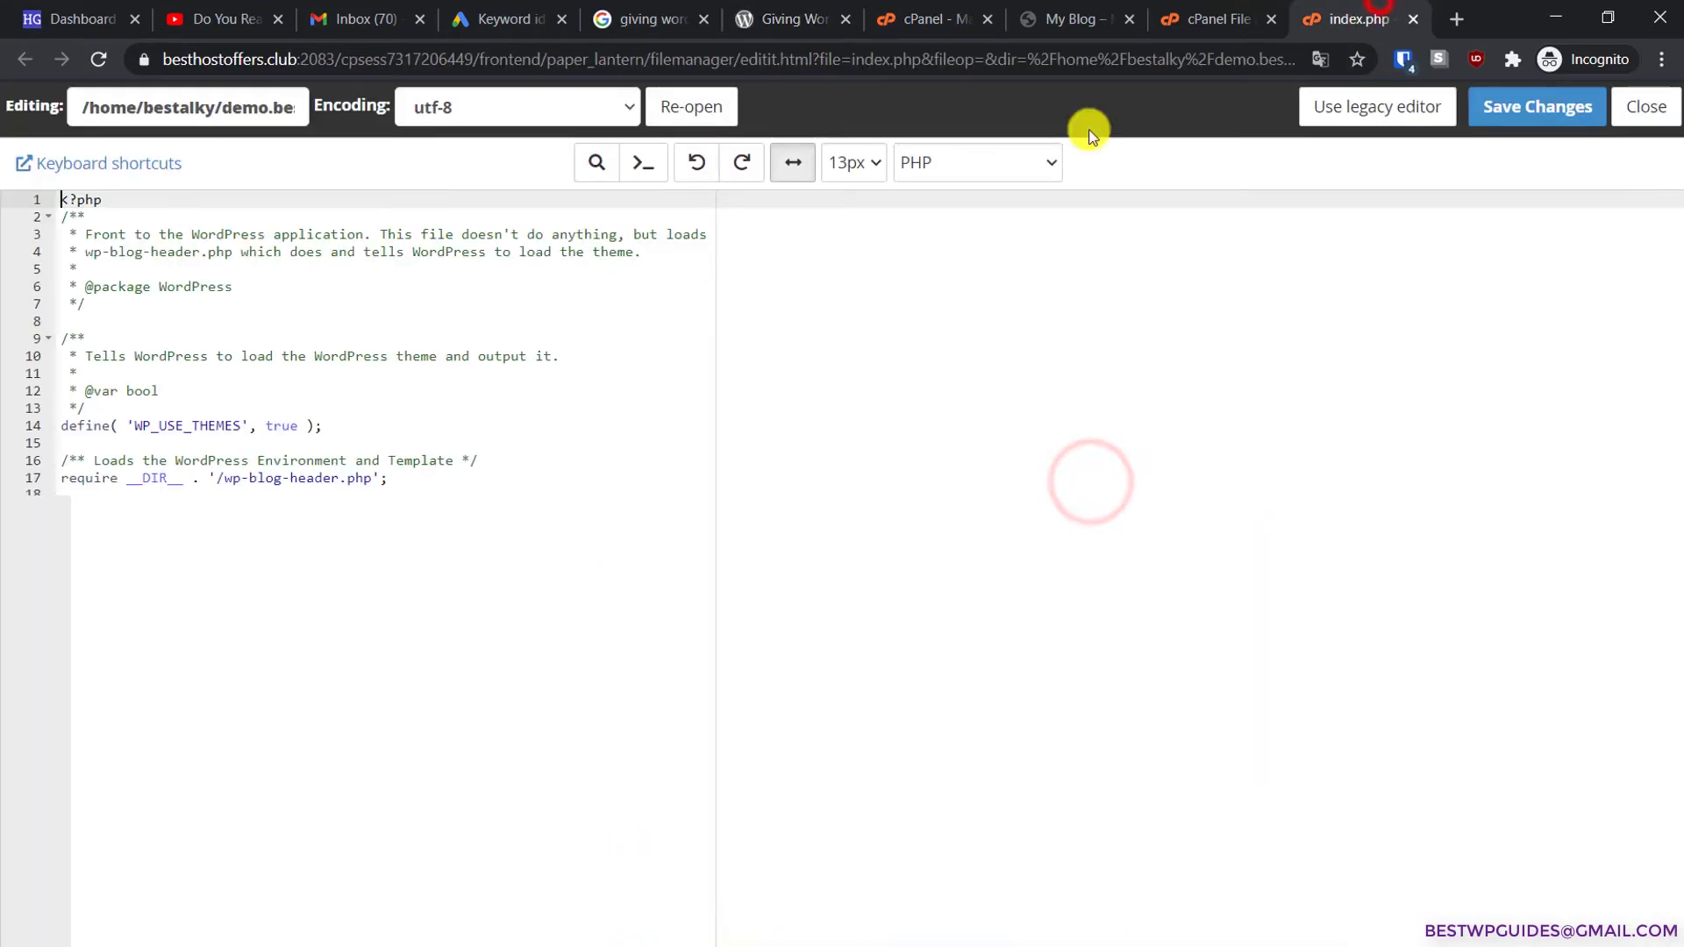
# Step: Comment out line 17 with #, paste the /wordpress/wp-blog-header.php require on line 18, and save
pyautogui.click(474, 513)
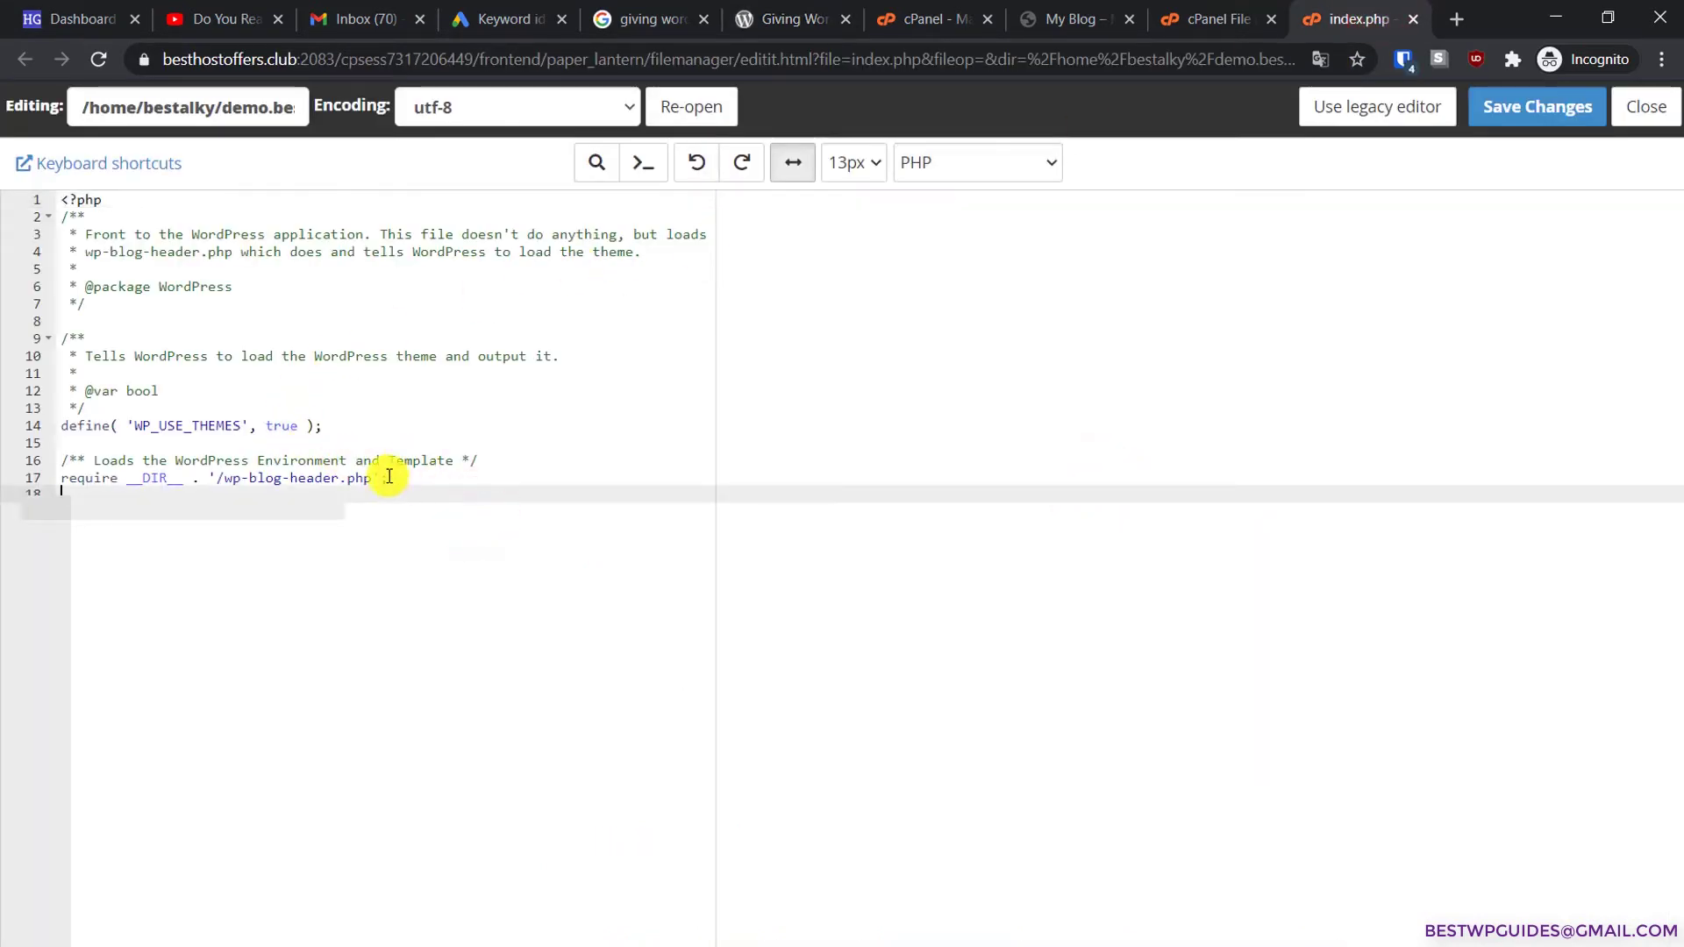
pyautogui.moveTo(415, 480); pyautogui.dragTo(53, 480)
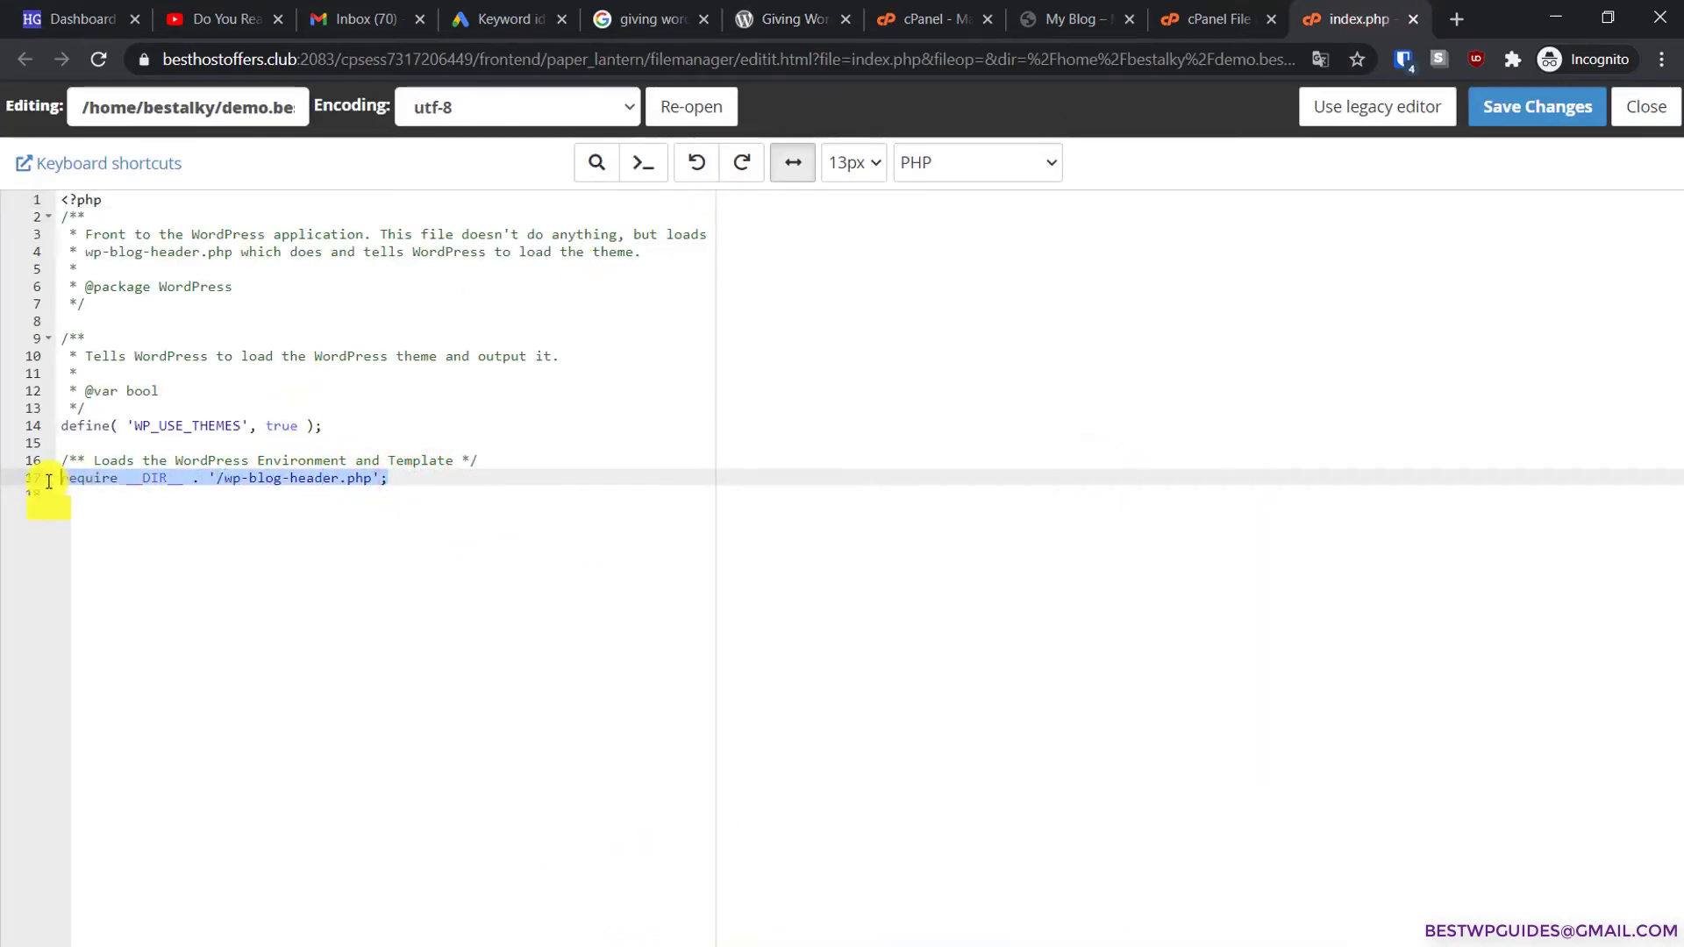
pyautogui.click(131, 495)
pyautogui.click(53, 481)
pyautogui.write('#')
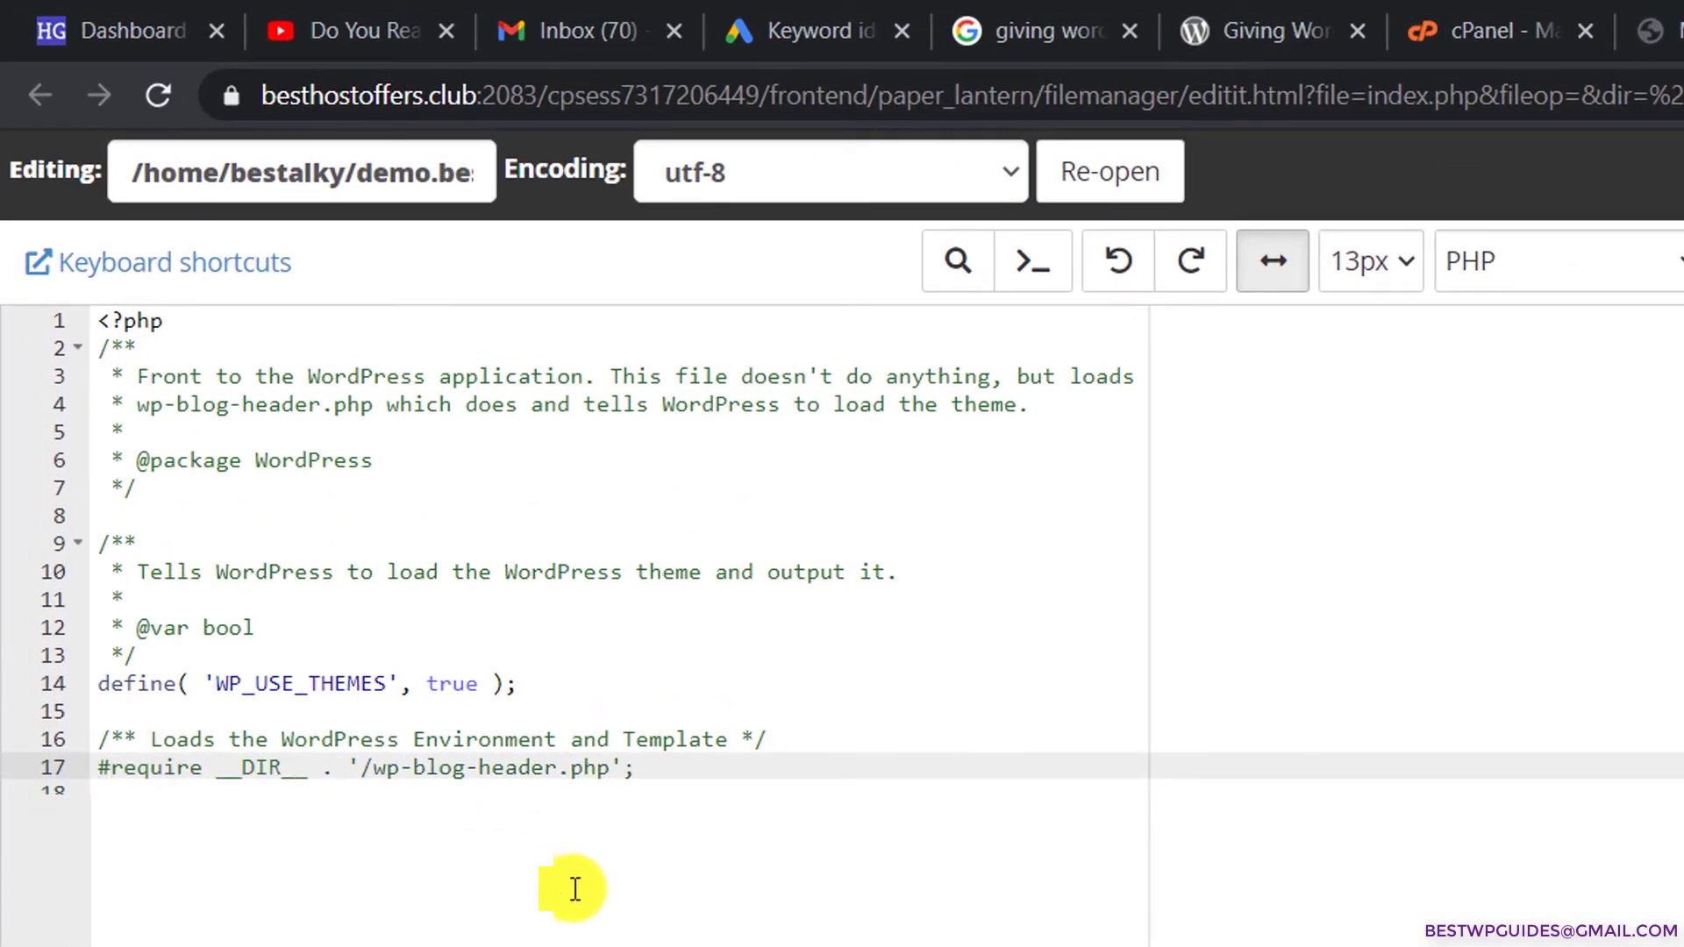
pyautogui.click(670, 781)
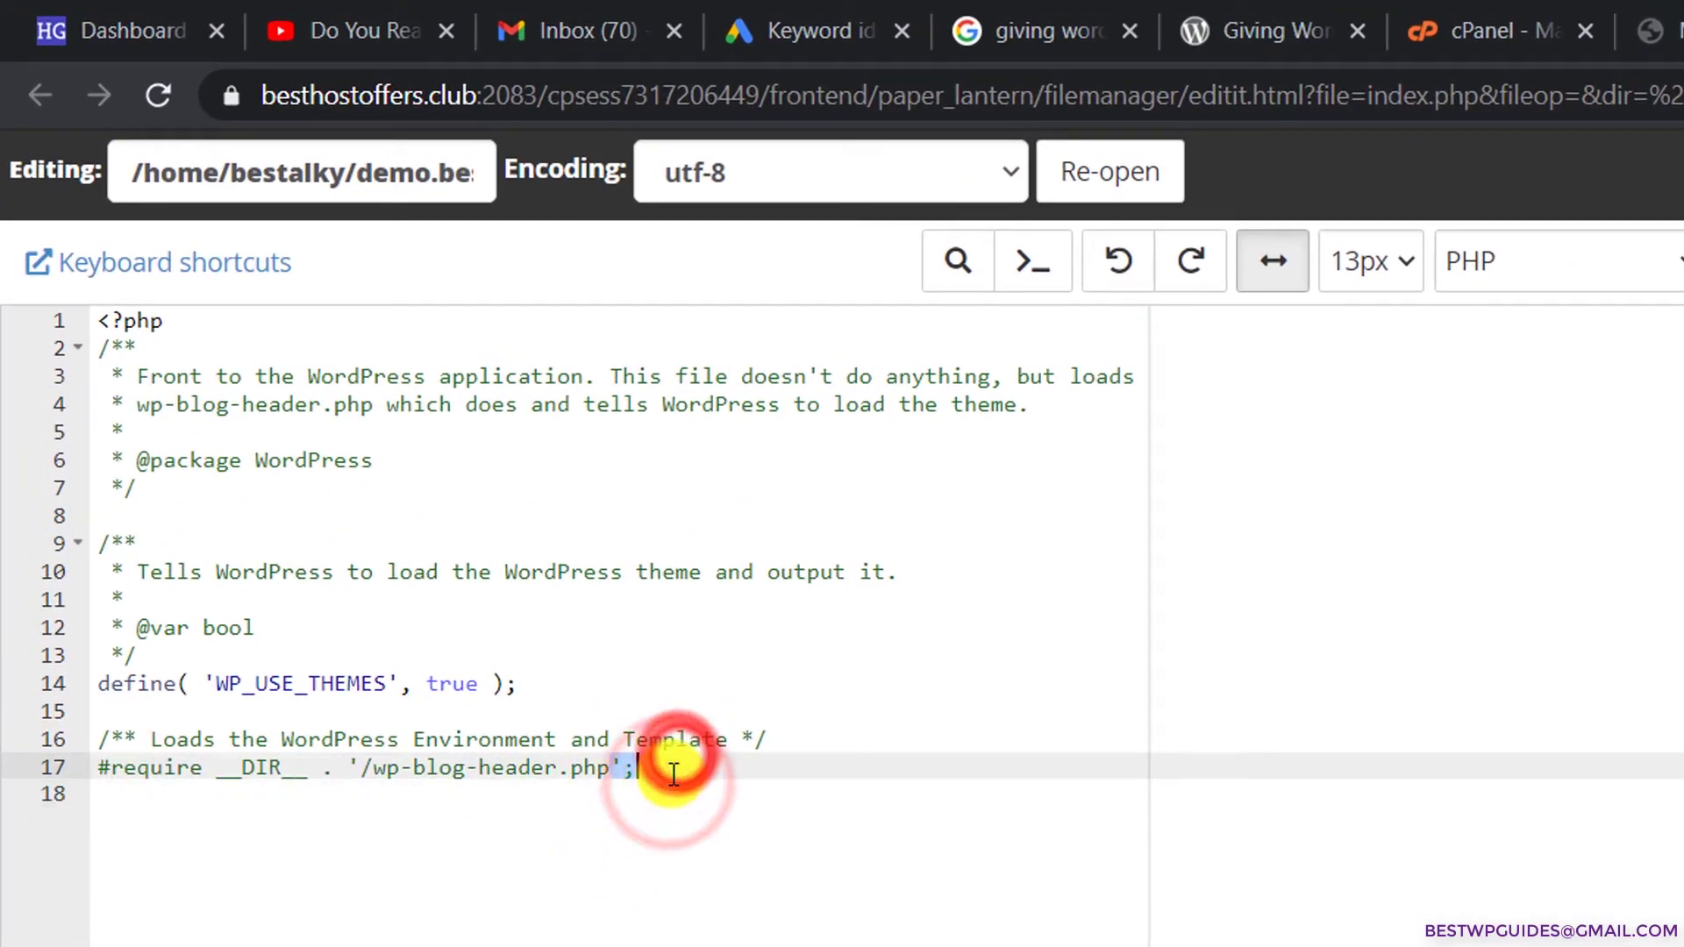
pyautogui.click(684, 775)
pyautogui.press('Return')
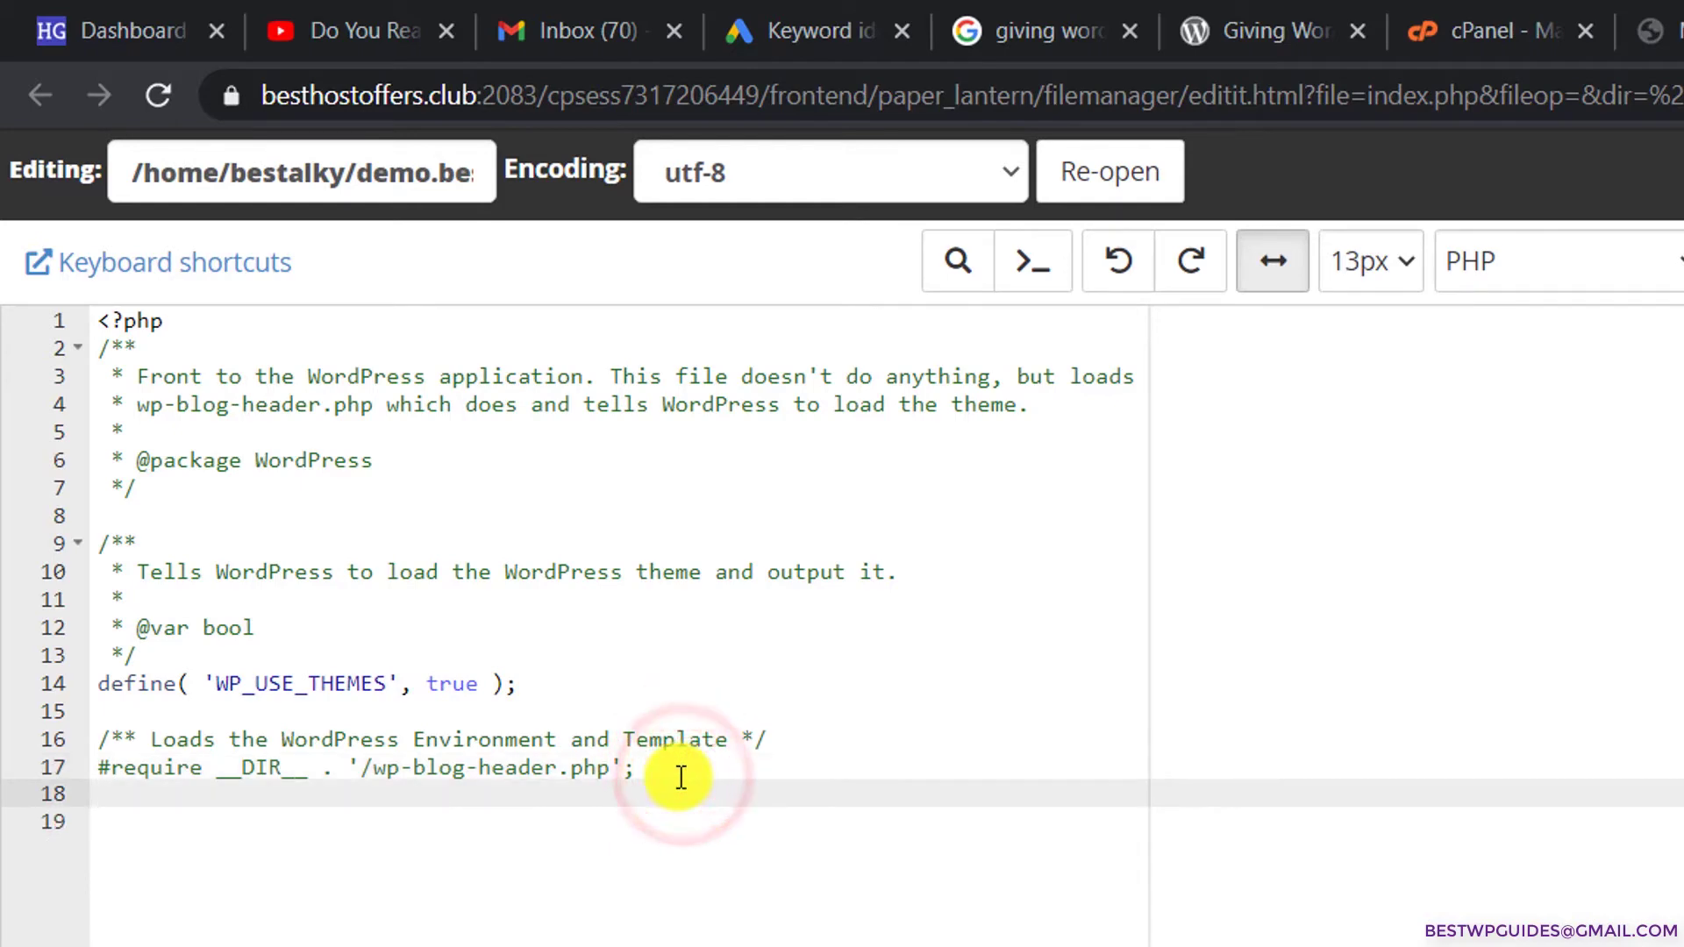
pyautogui.hotkey('ctrl', 'v')
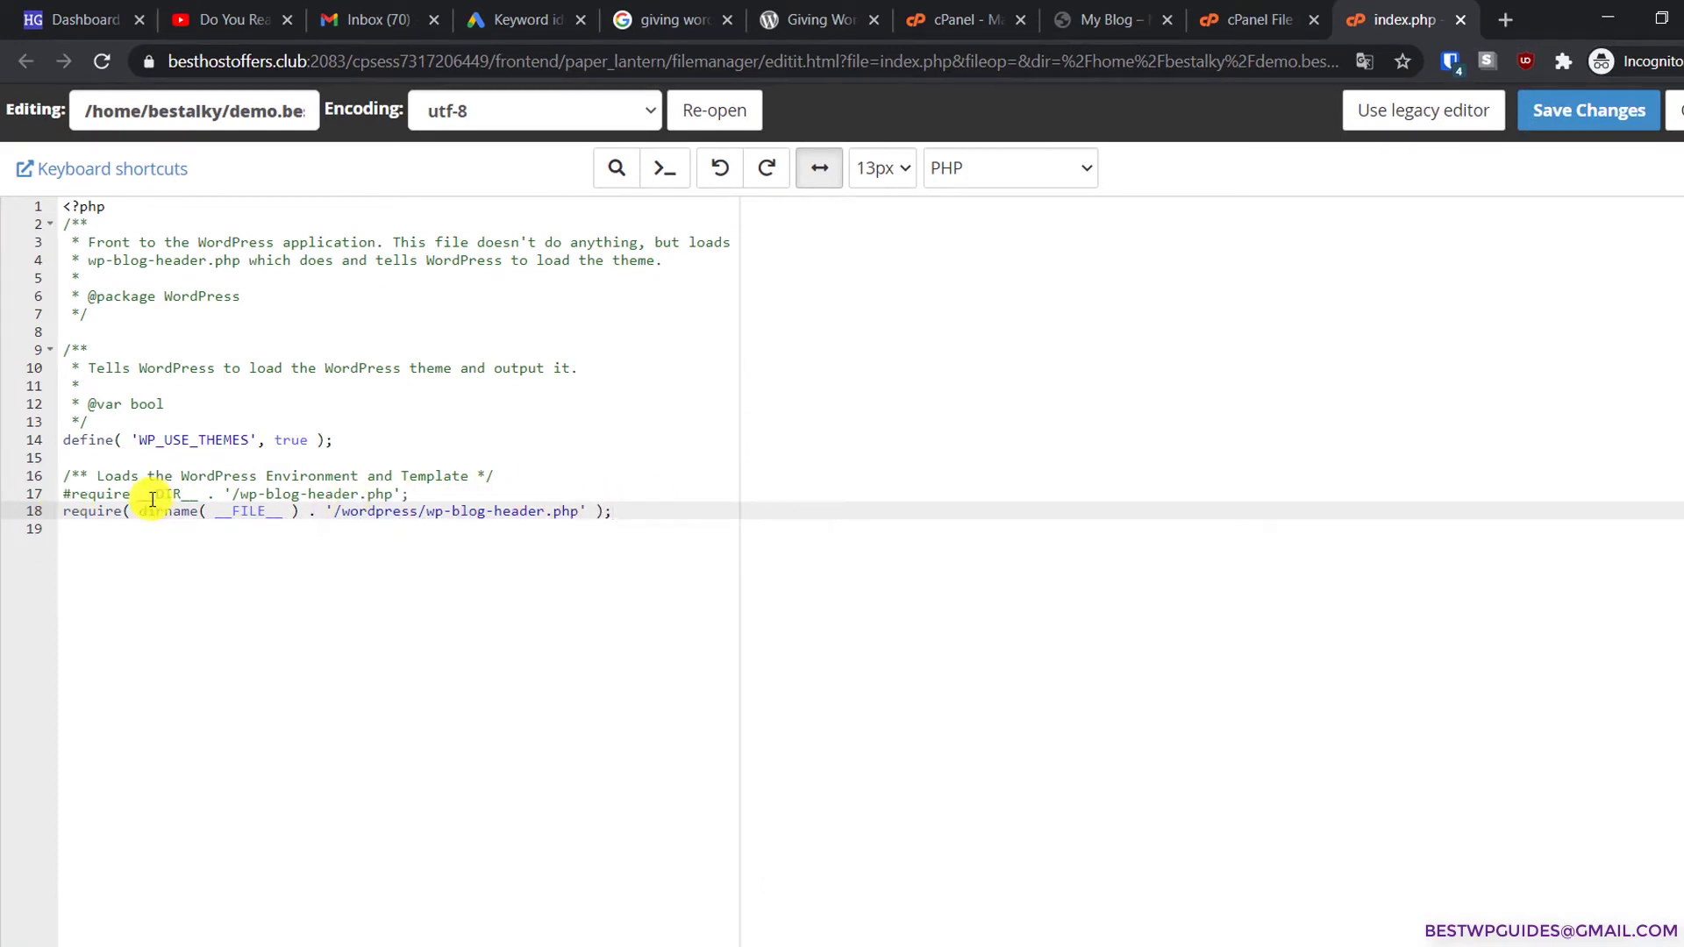
pyautogui.click(1624, 121)
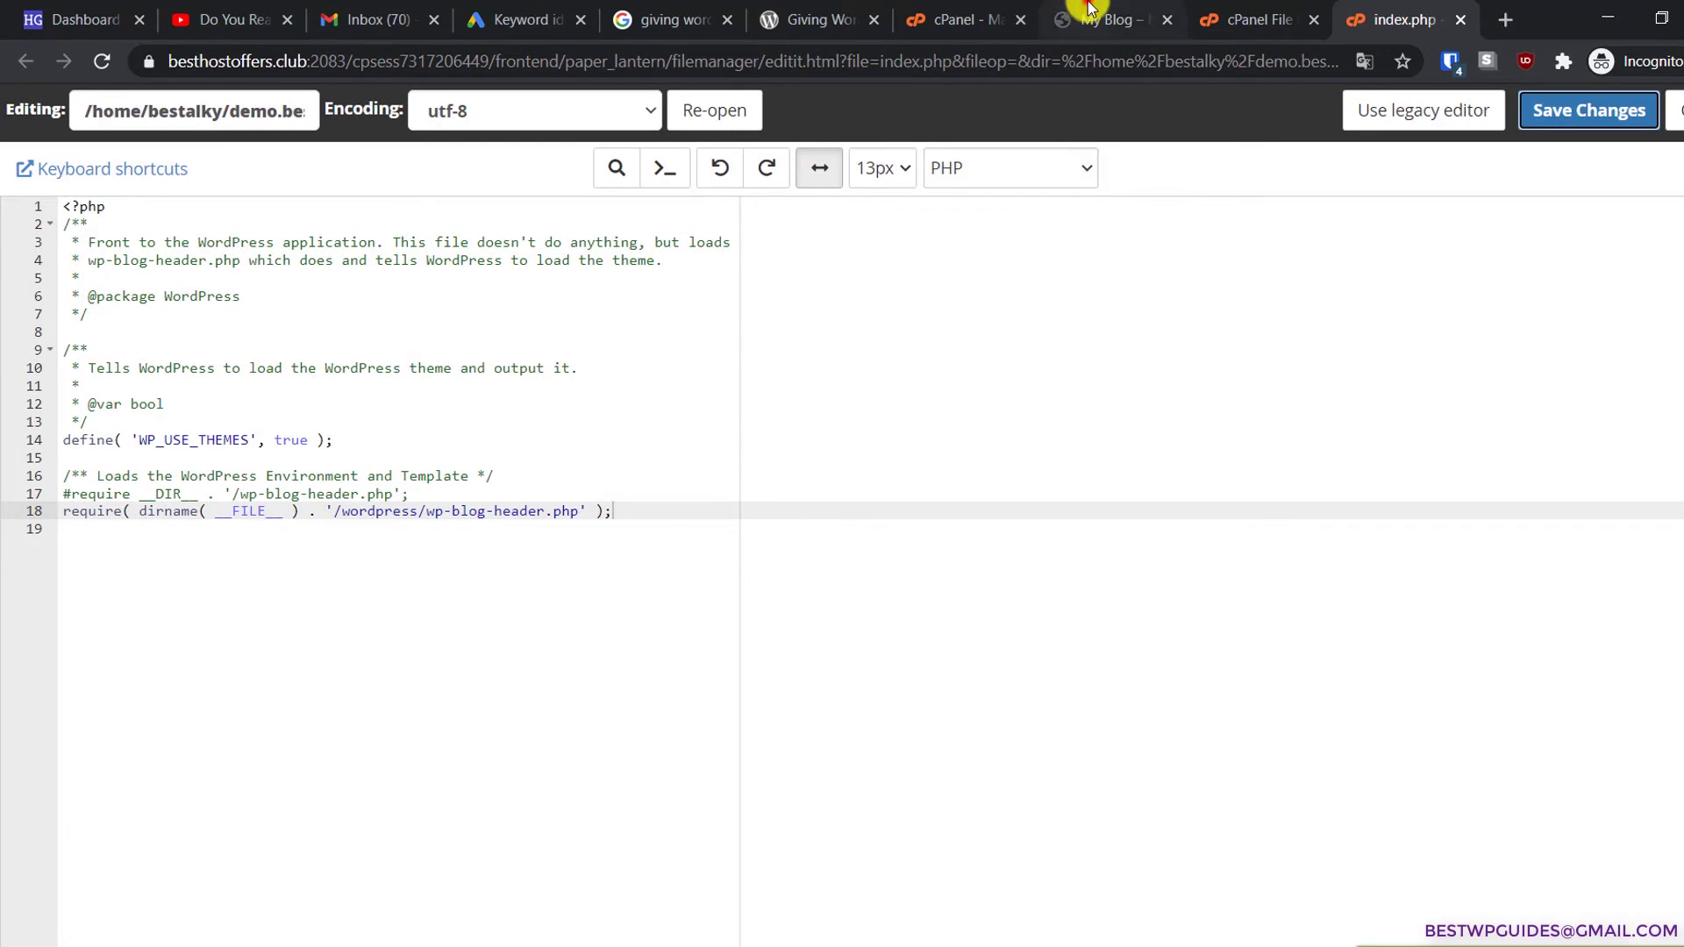
# Step: Remove /wordpress/ from the blog's address to load it at demo.besthostoffers.club
pyautogui.click(1095, 15)
pyautogui.click(365, 61)
pyautogui.moveTo(406, 61); pyautogui.dragTo(614, 71)
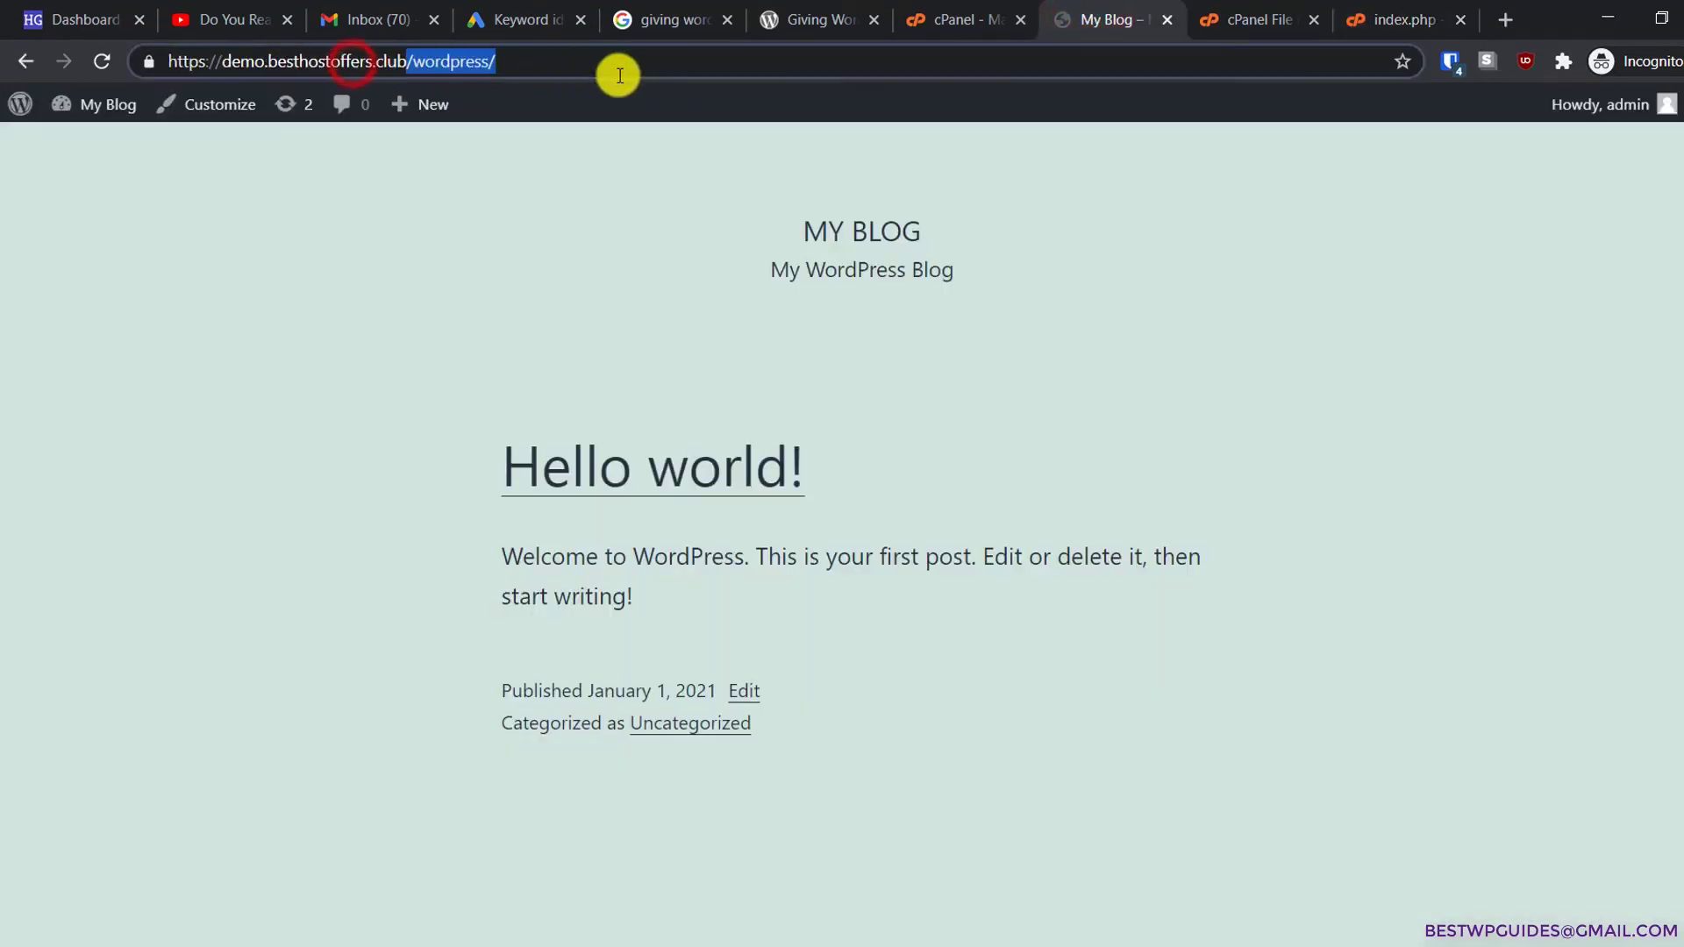
pyautogui.press('BackSpace')
pyautogui.press('Return')
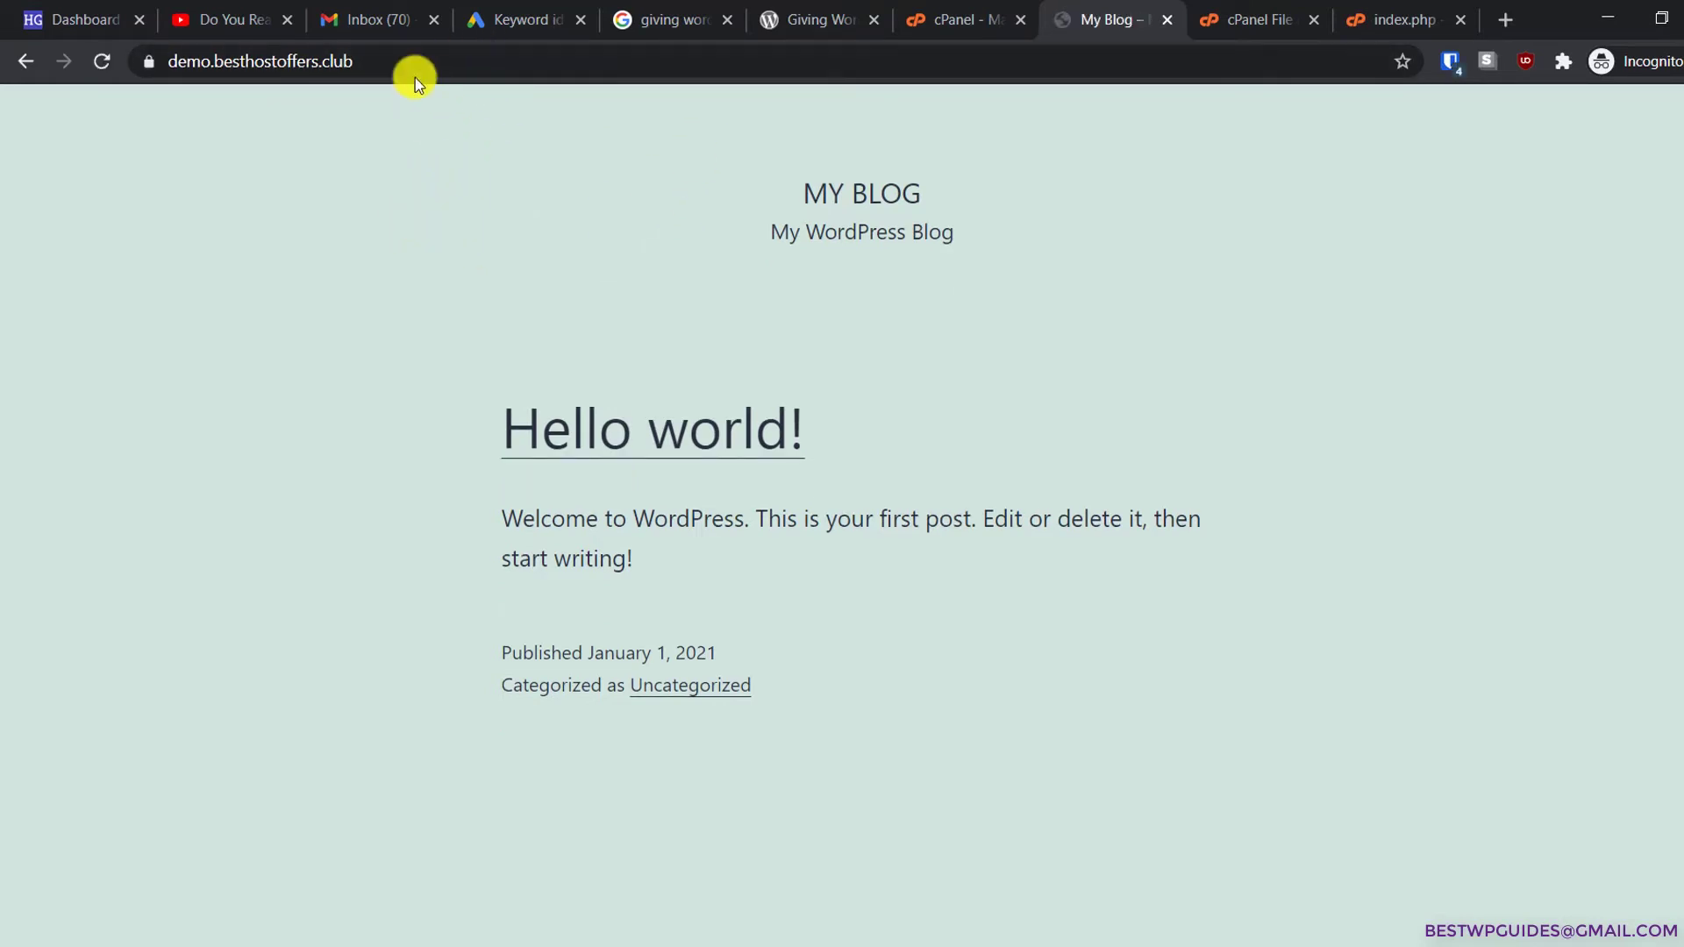
pyautogui.click(488, 62)
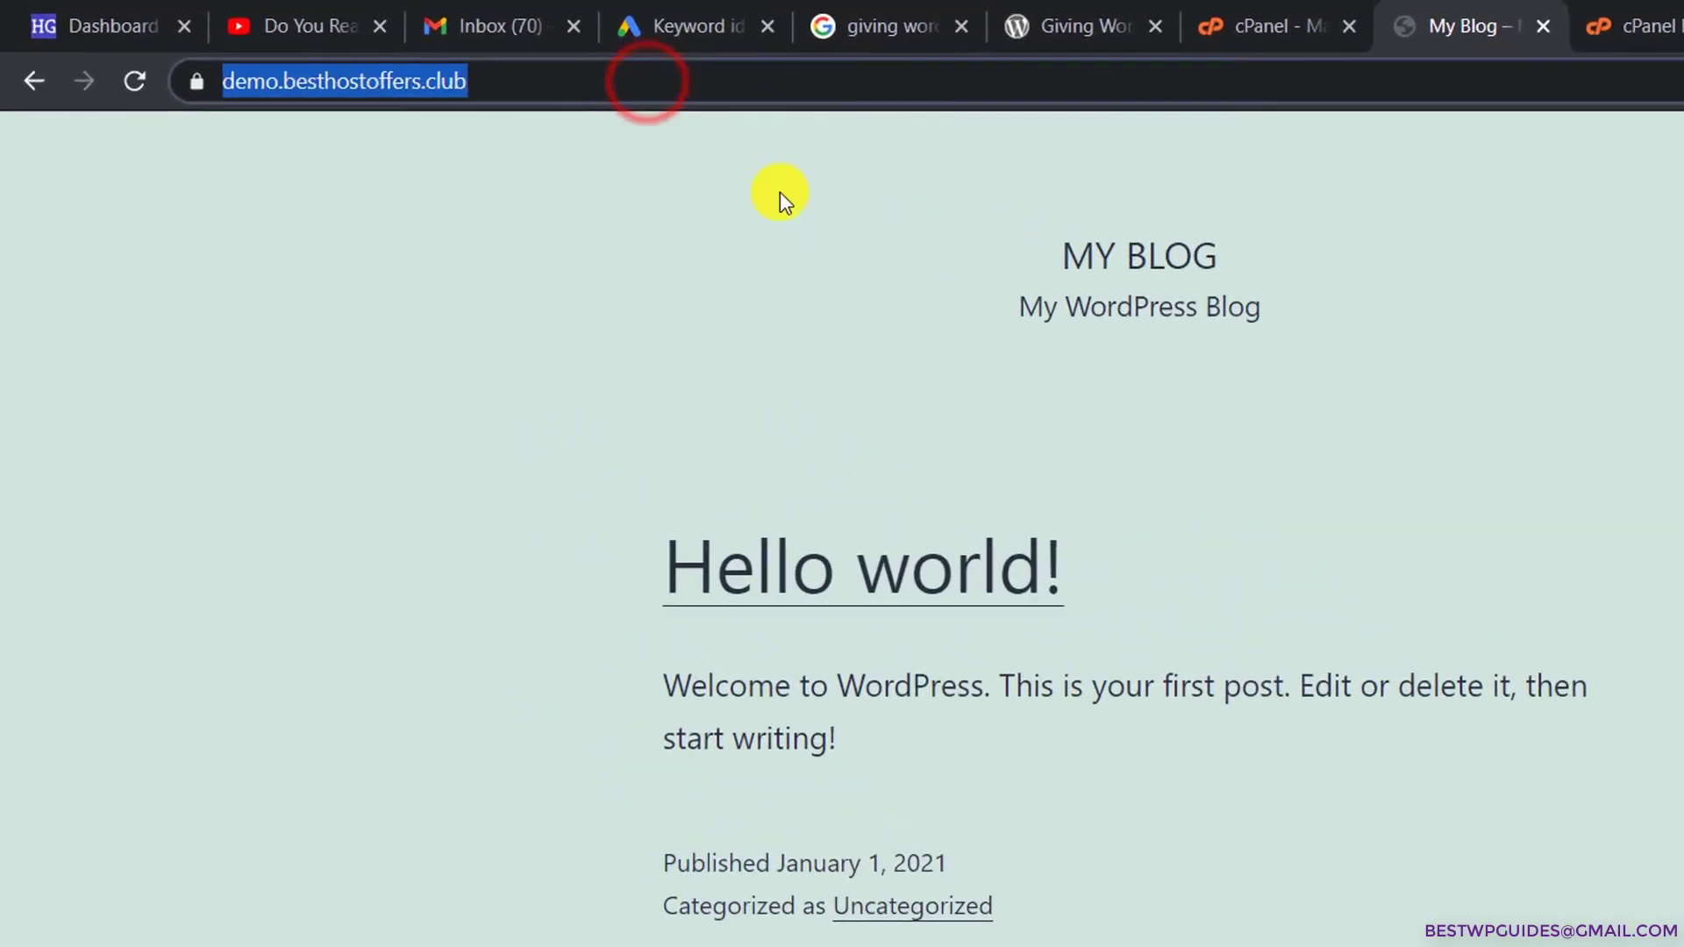
# Step: Open the Hello world! post and reload it to check its address
pyautogui.click(877, 571)
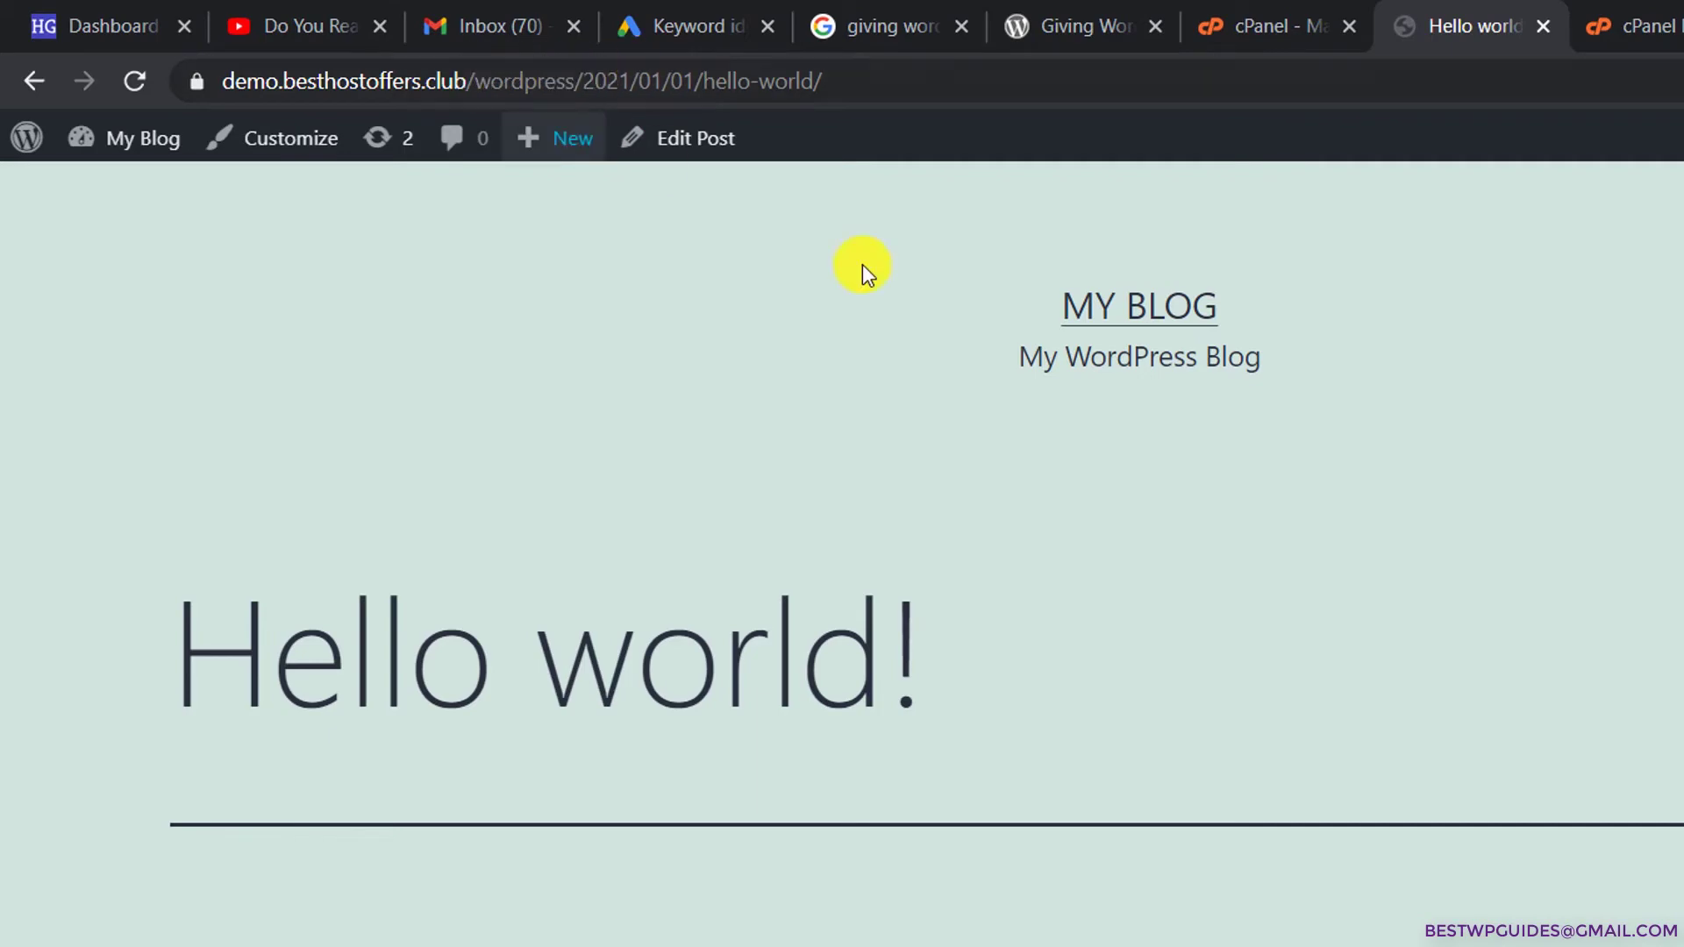
pyautogui.scroll(-3, 985, 937)
pyautogui.press('F5')
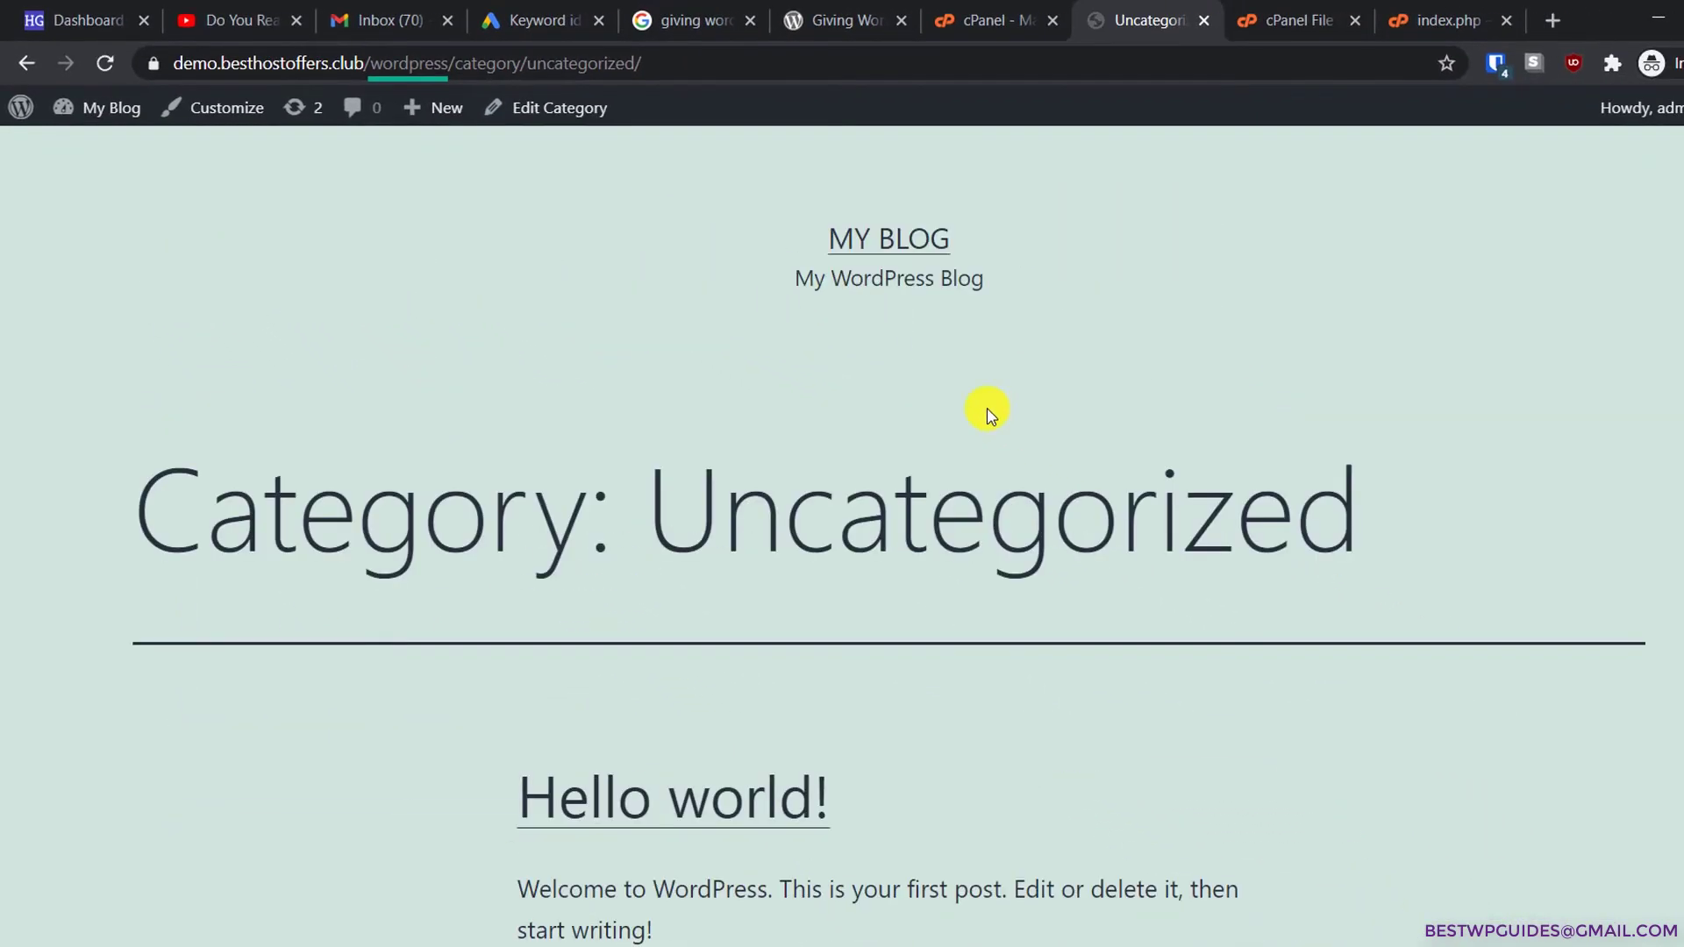
pyautogui.scroll(-8, 765, 531)
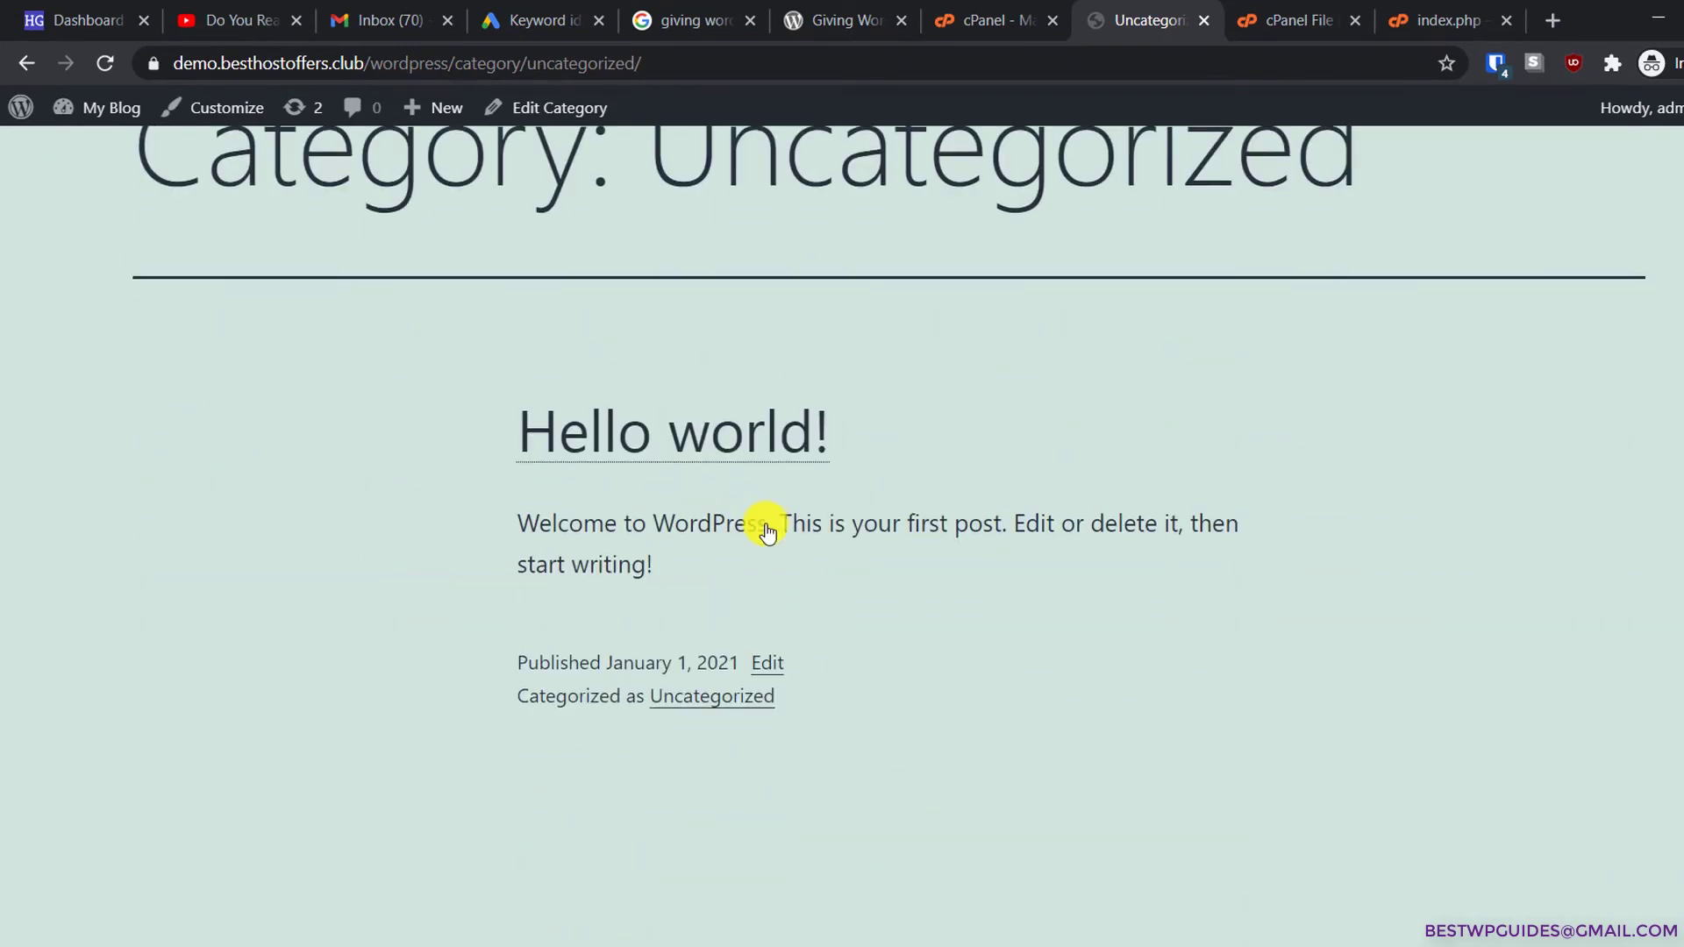
pyautogui.scroll(10, 768, 526)
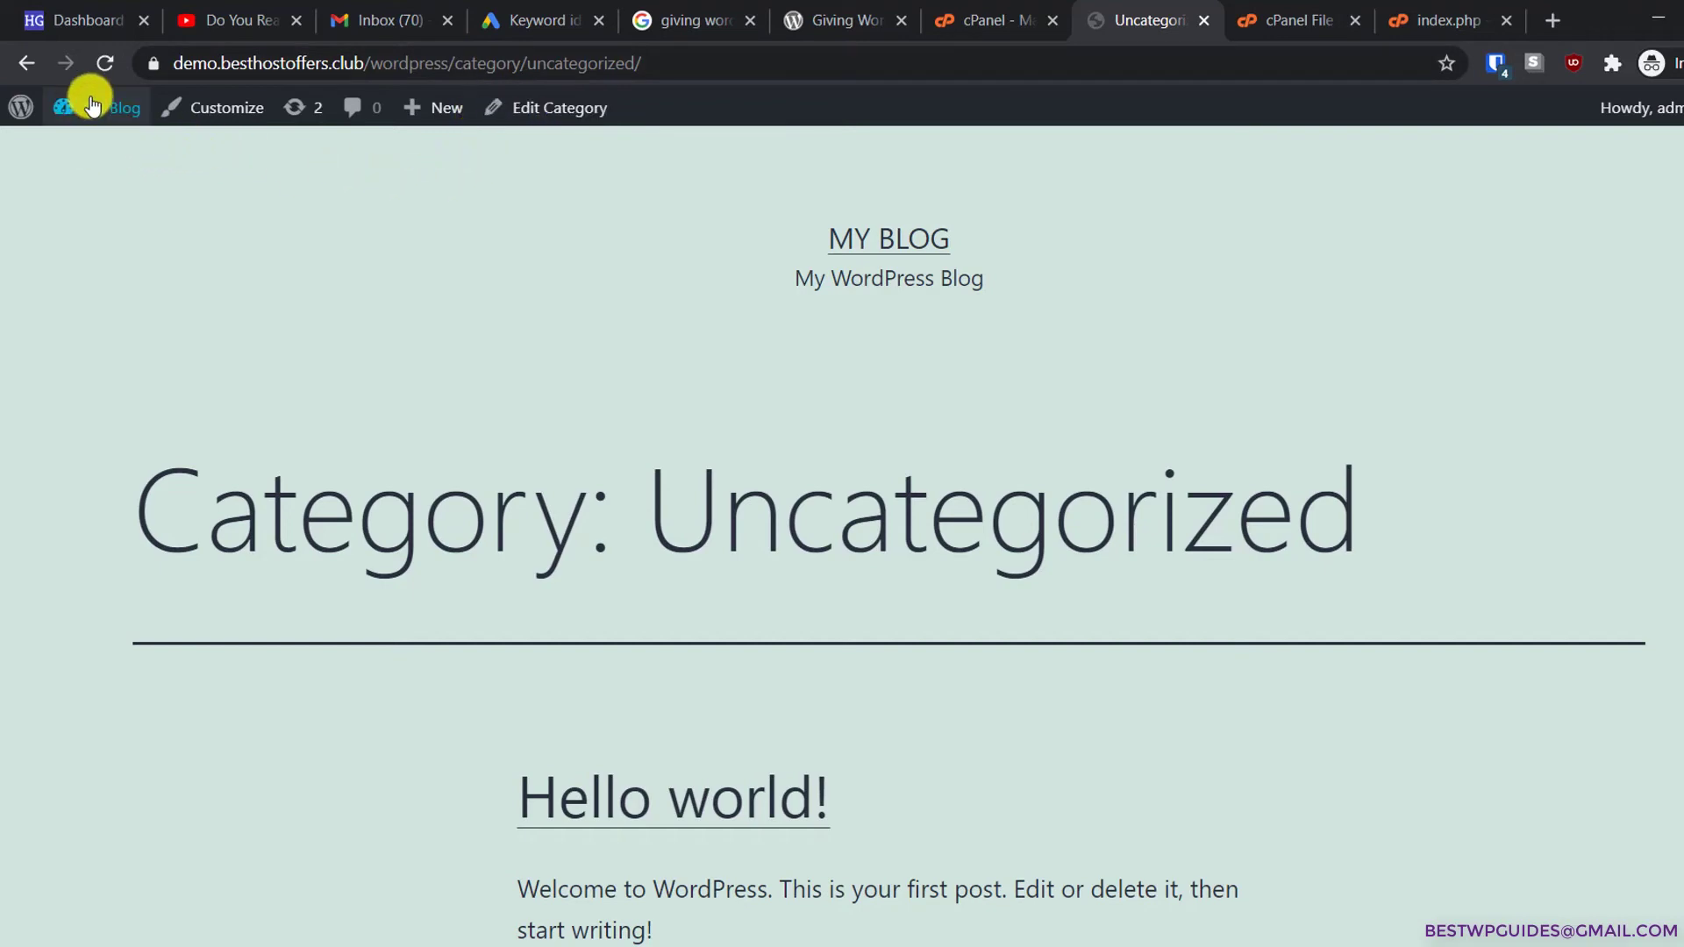
pyautogui.moveTo(91, 105)
pyautogui.click(94, 145)
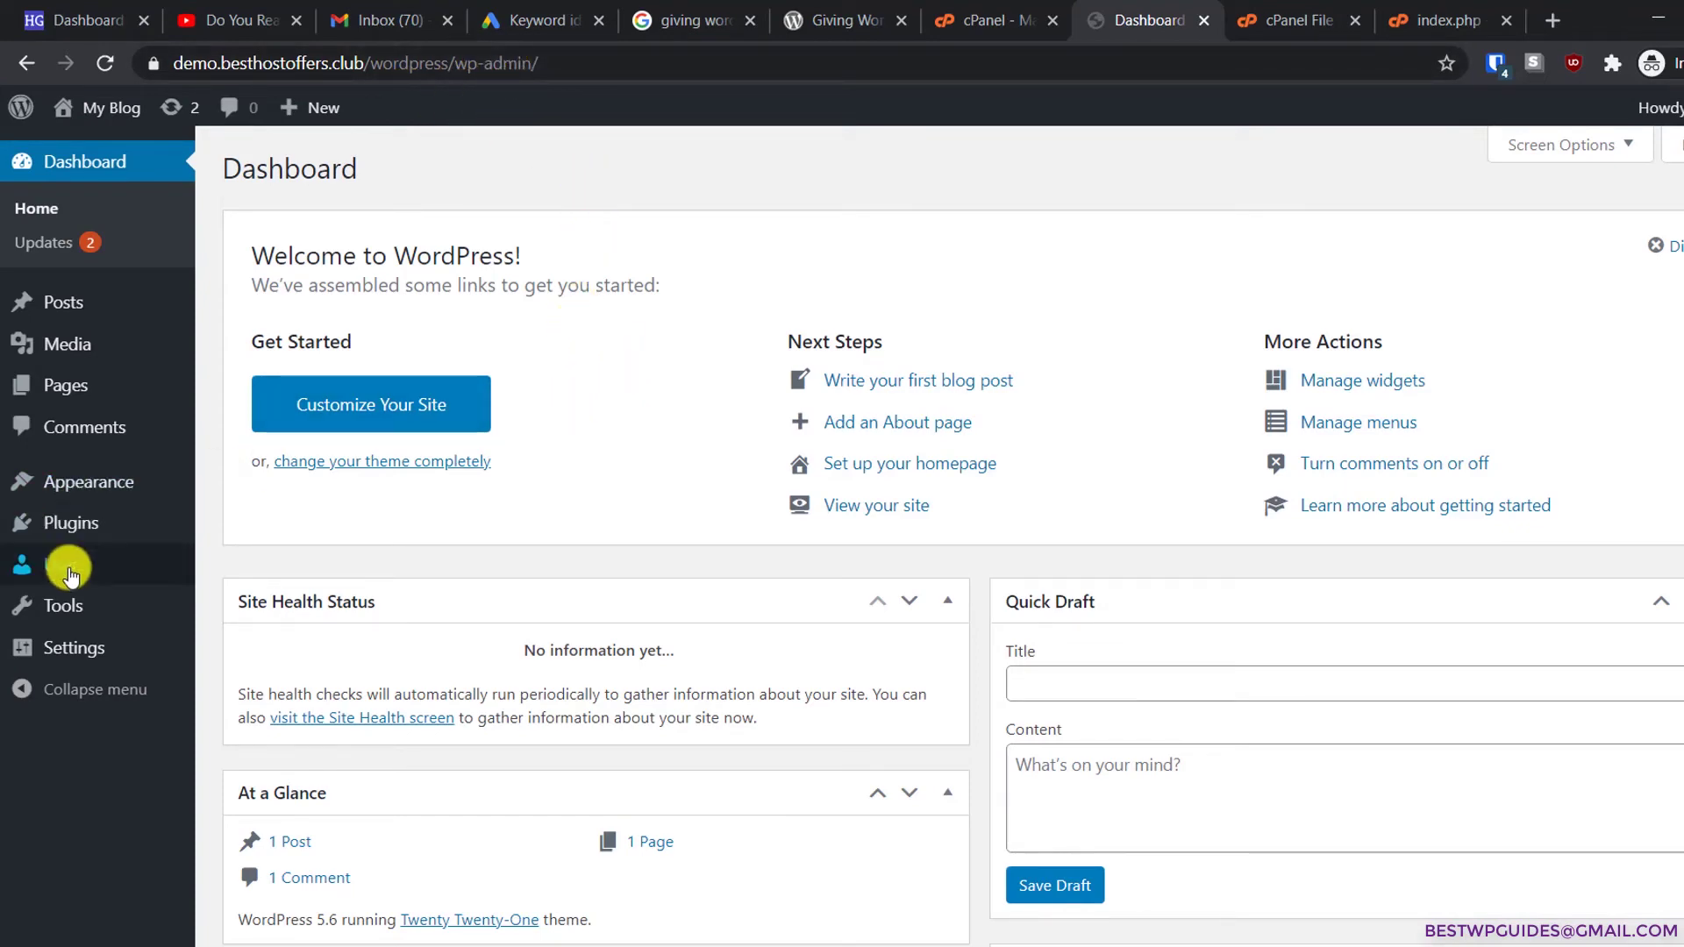
pyautogui.moveTo(83, 647)
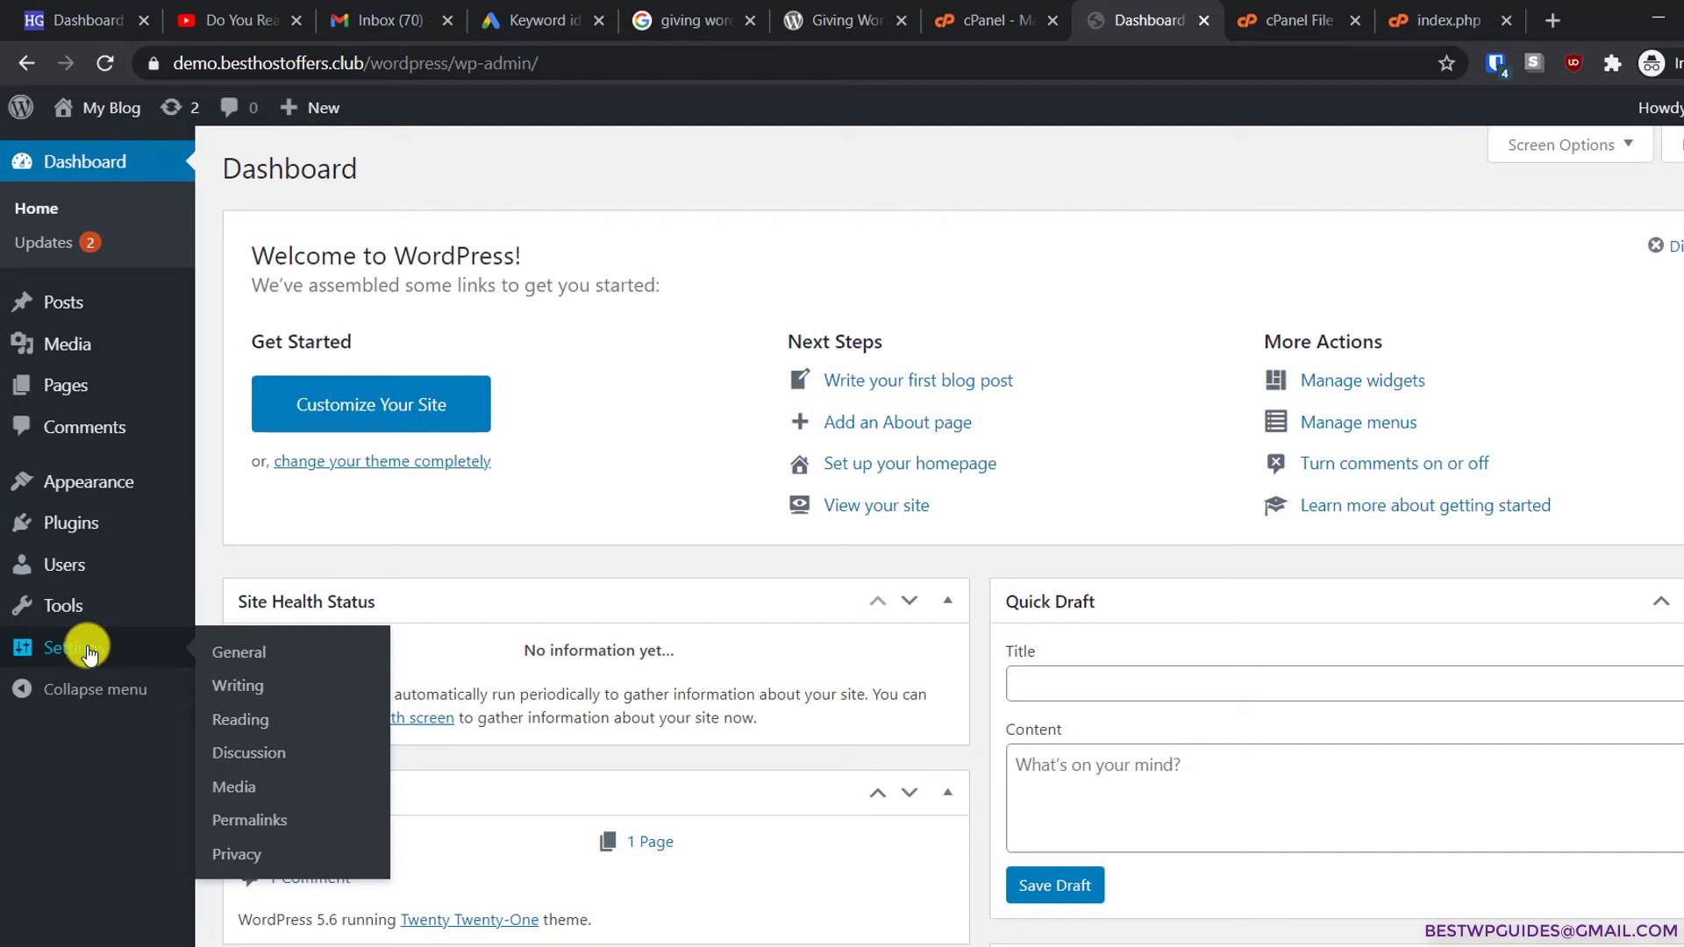
pyautogui.click(233, 657)
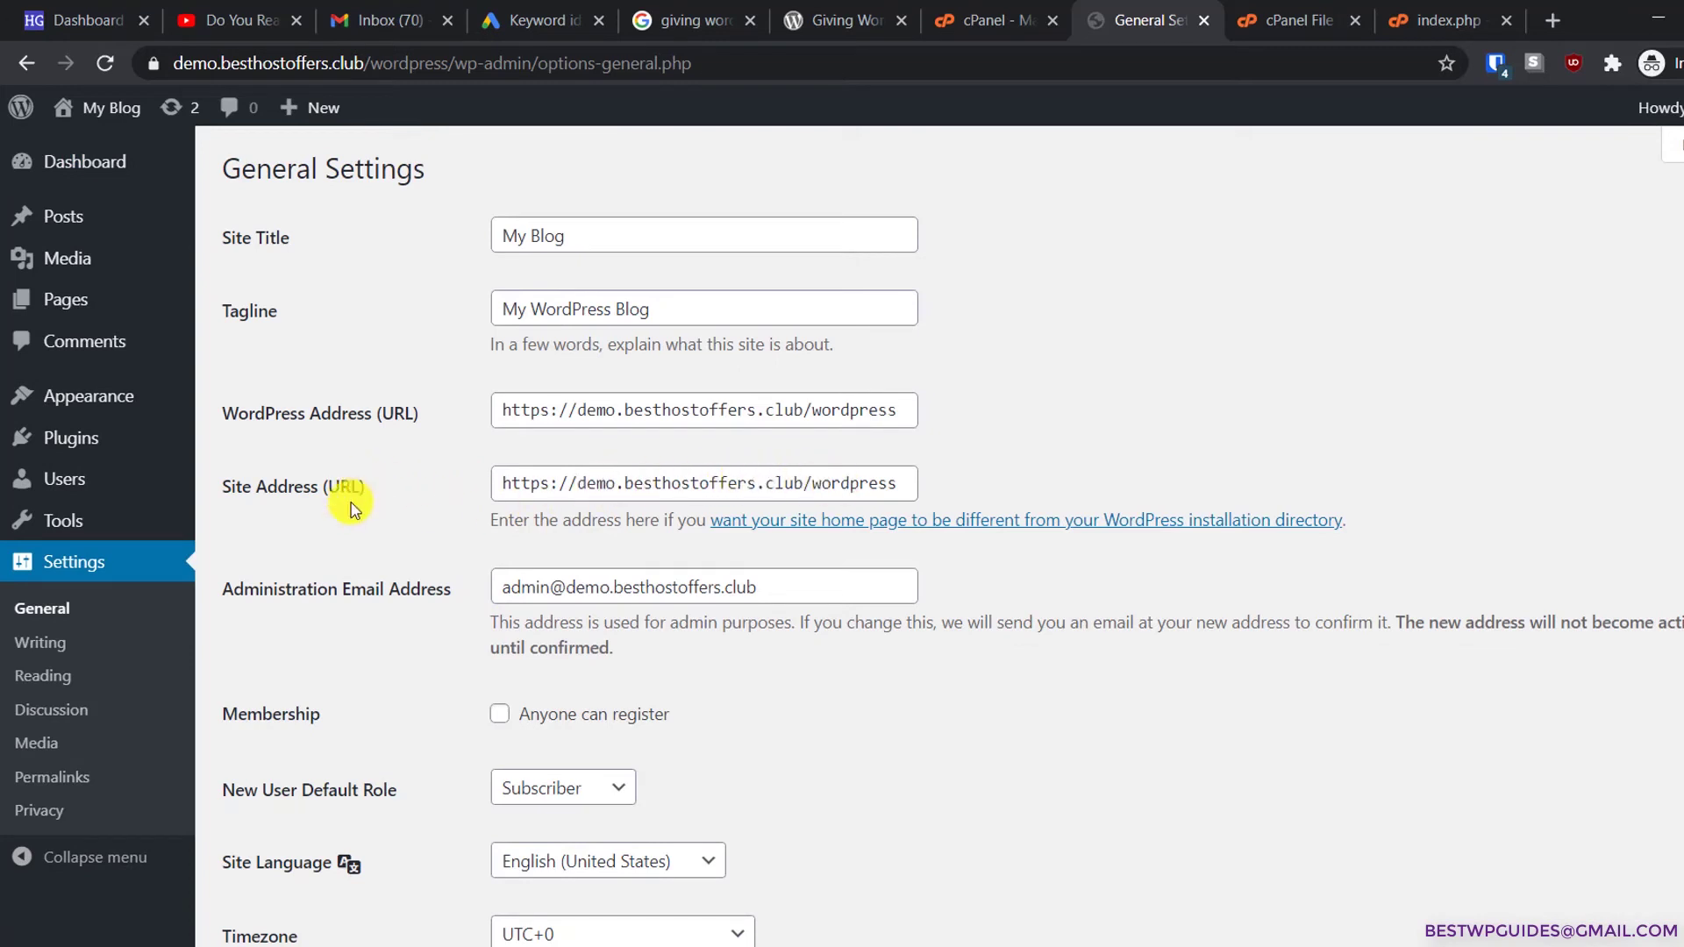
pyautogui.moveTo(810, 483); pyautogui.dragTo(970, 490)
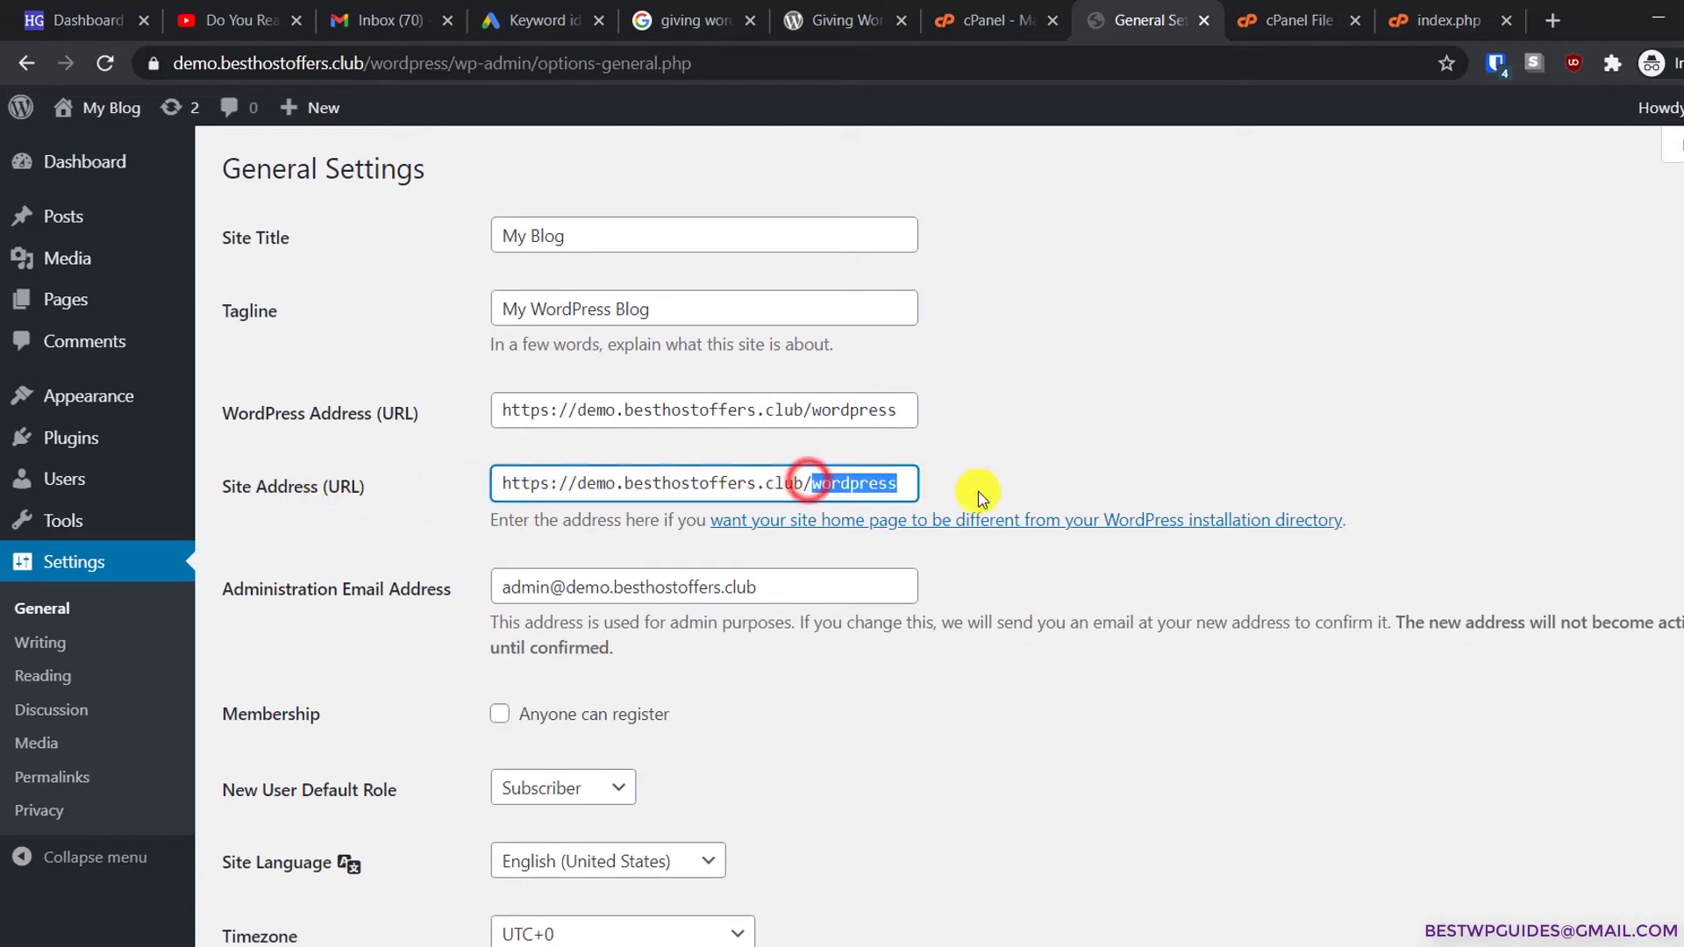
pyautogui.press('BackSpace')
pyautogui.press('BackSpace')
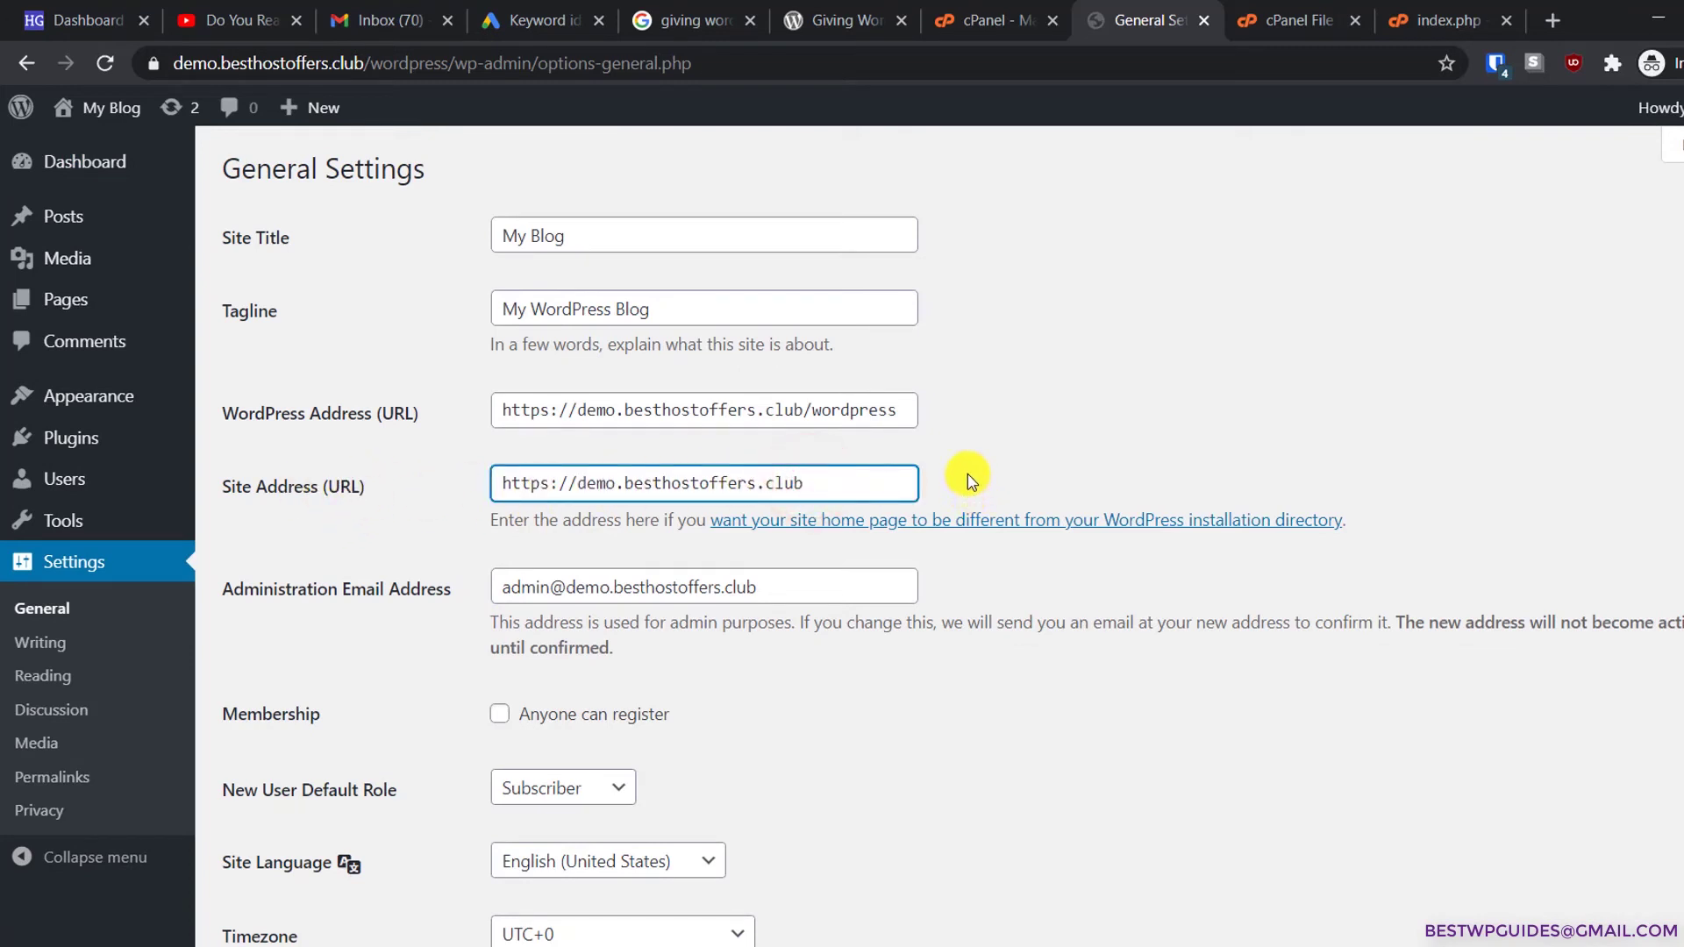
pyautogui.scroll(-9, 903, 652)
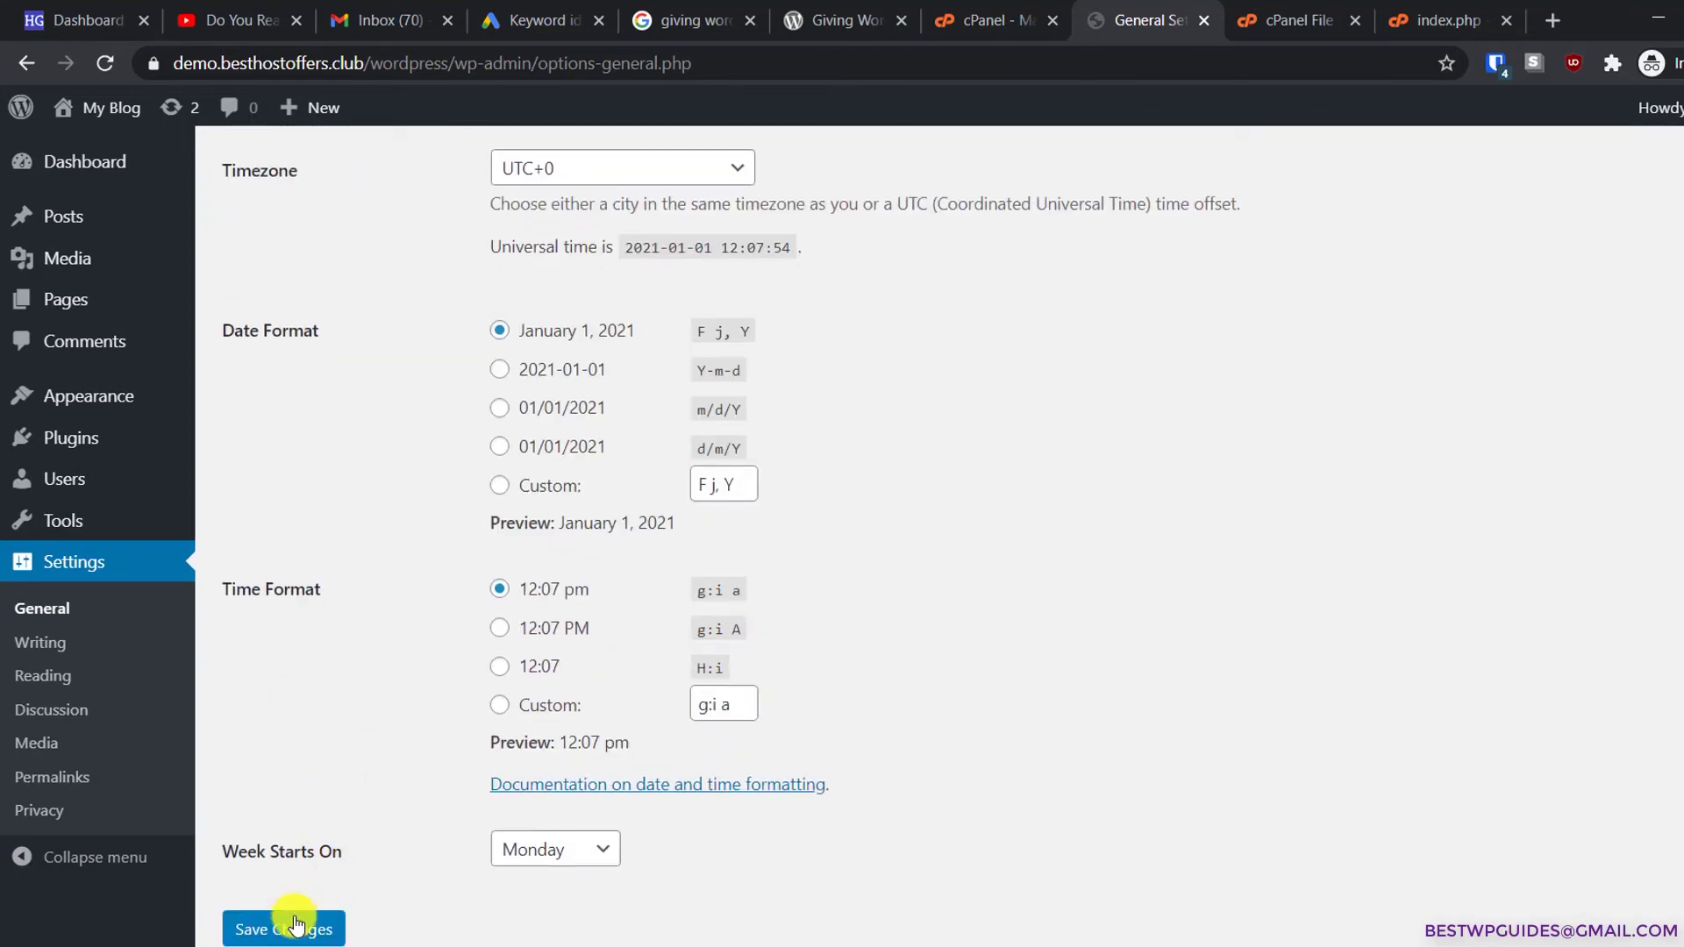
pyautogui.click(284, 928)
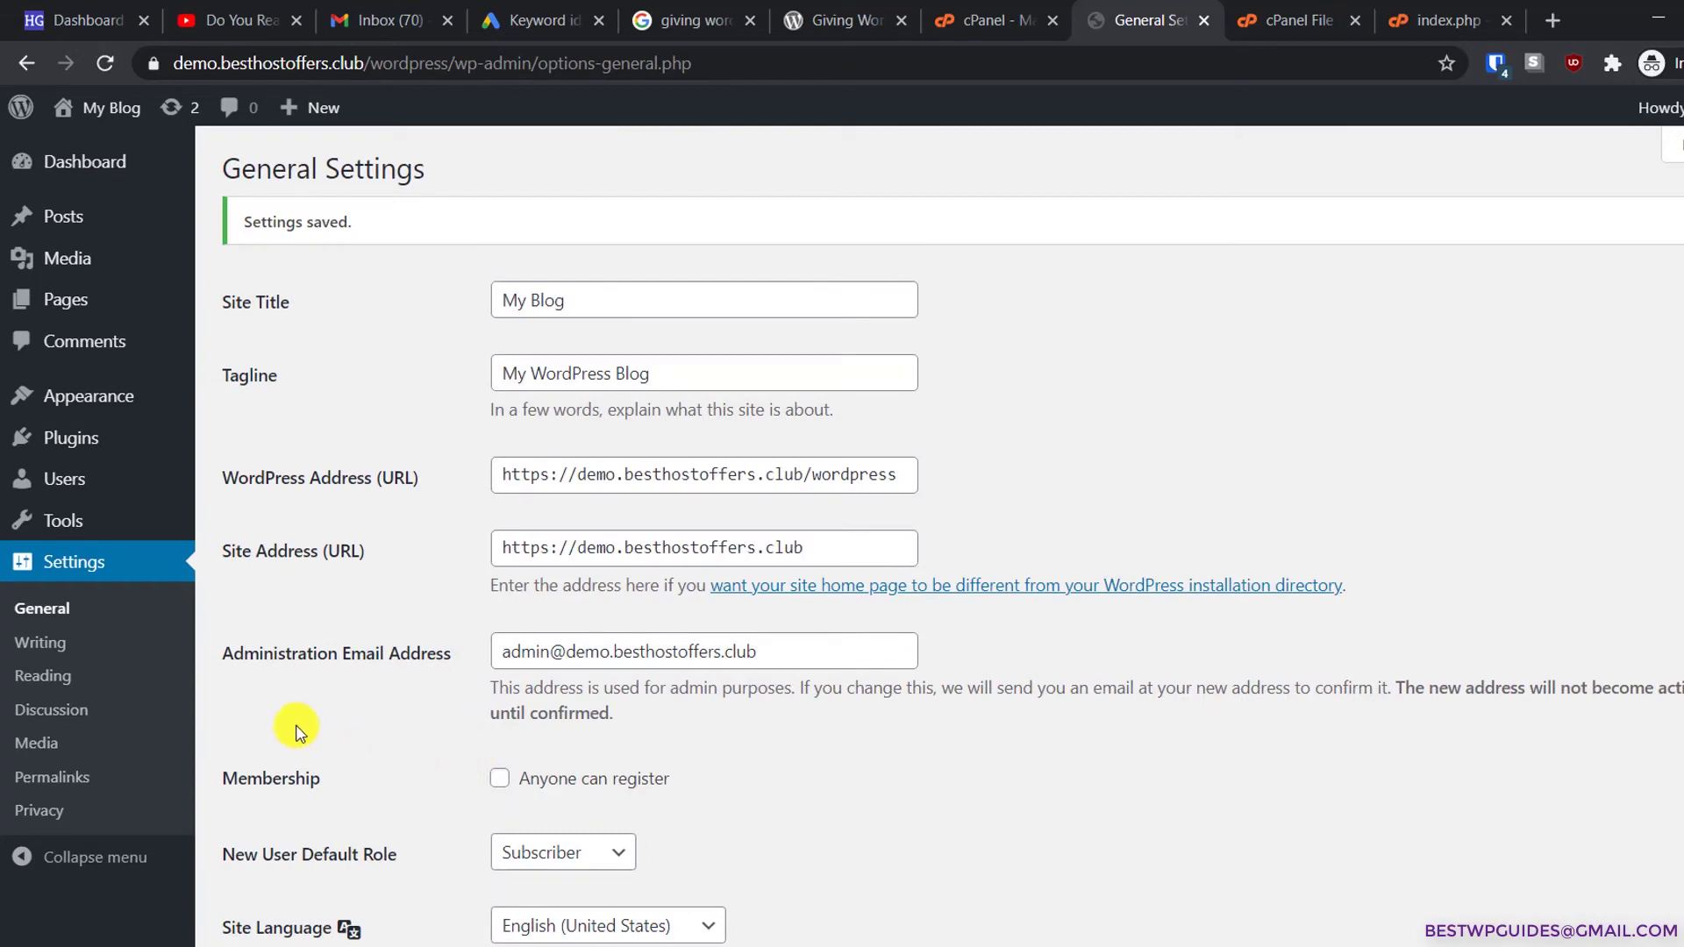
# Step: Switch the permalink structure to Post name and save the permalink settings
pyautogui.click(46, 778)
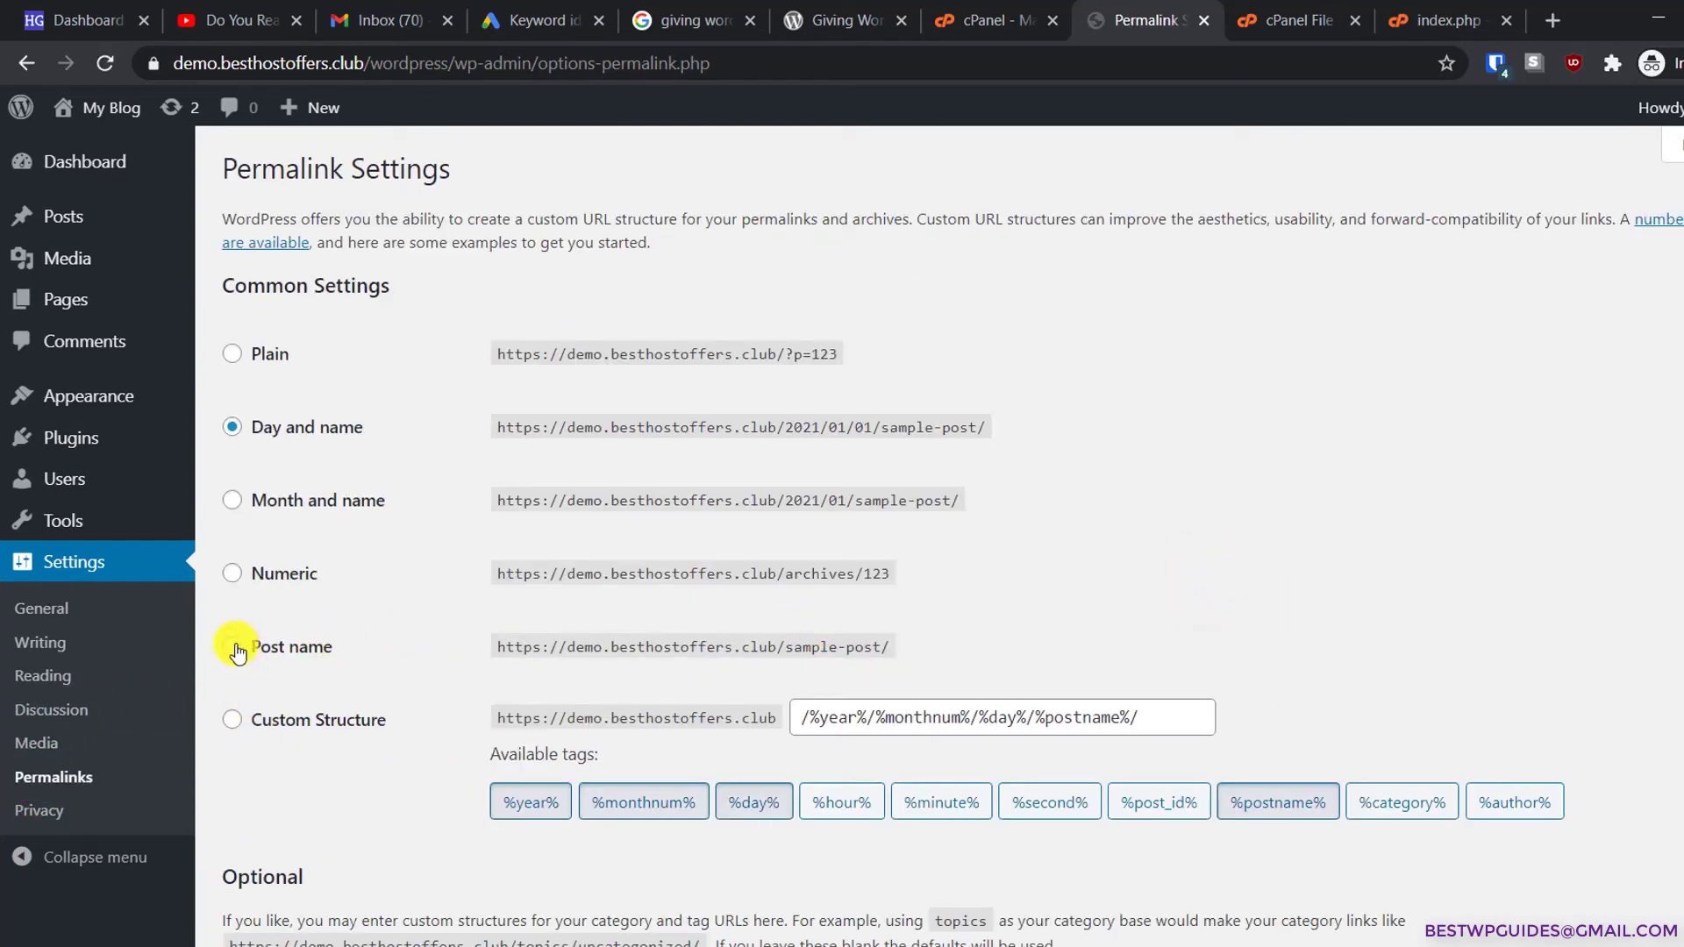
pyautogui.click(235, 647)
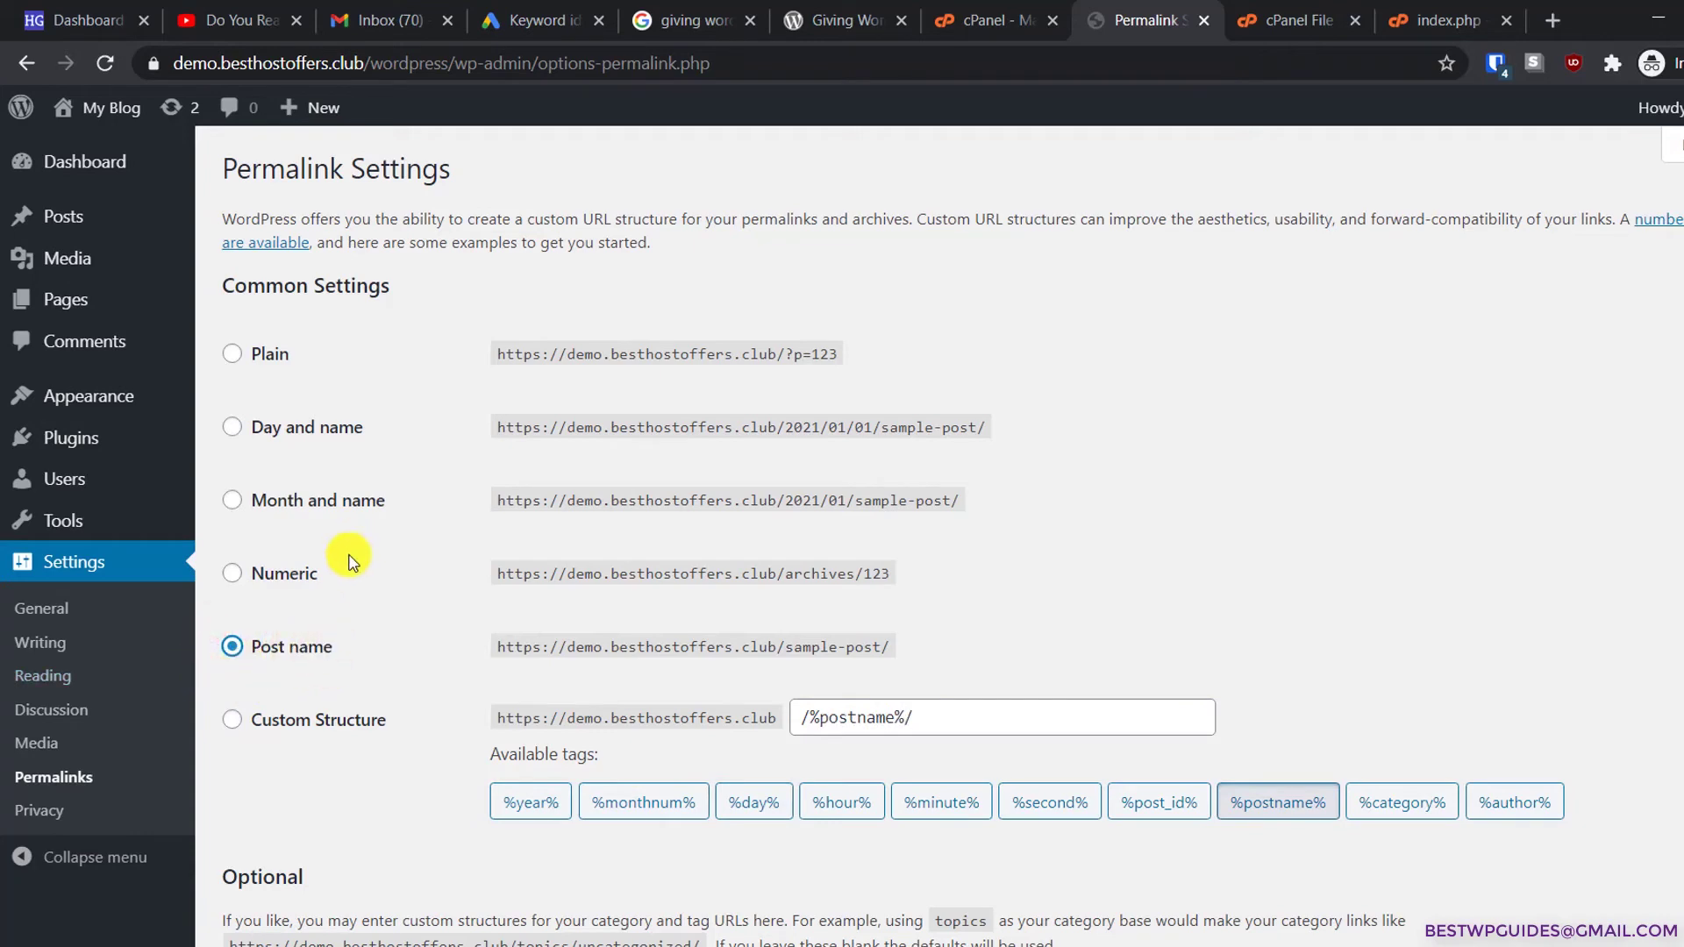
pyautogui.scroll(-2, 350, 583)
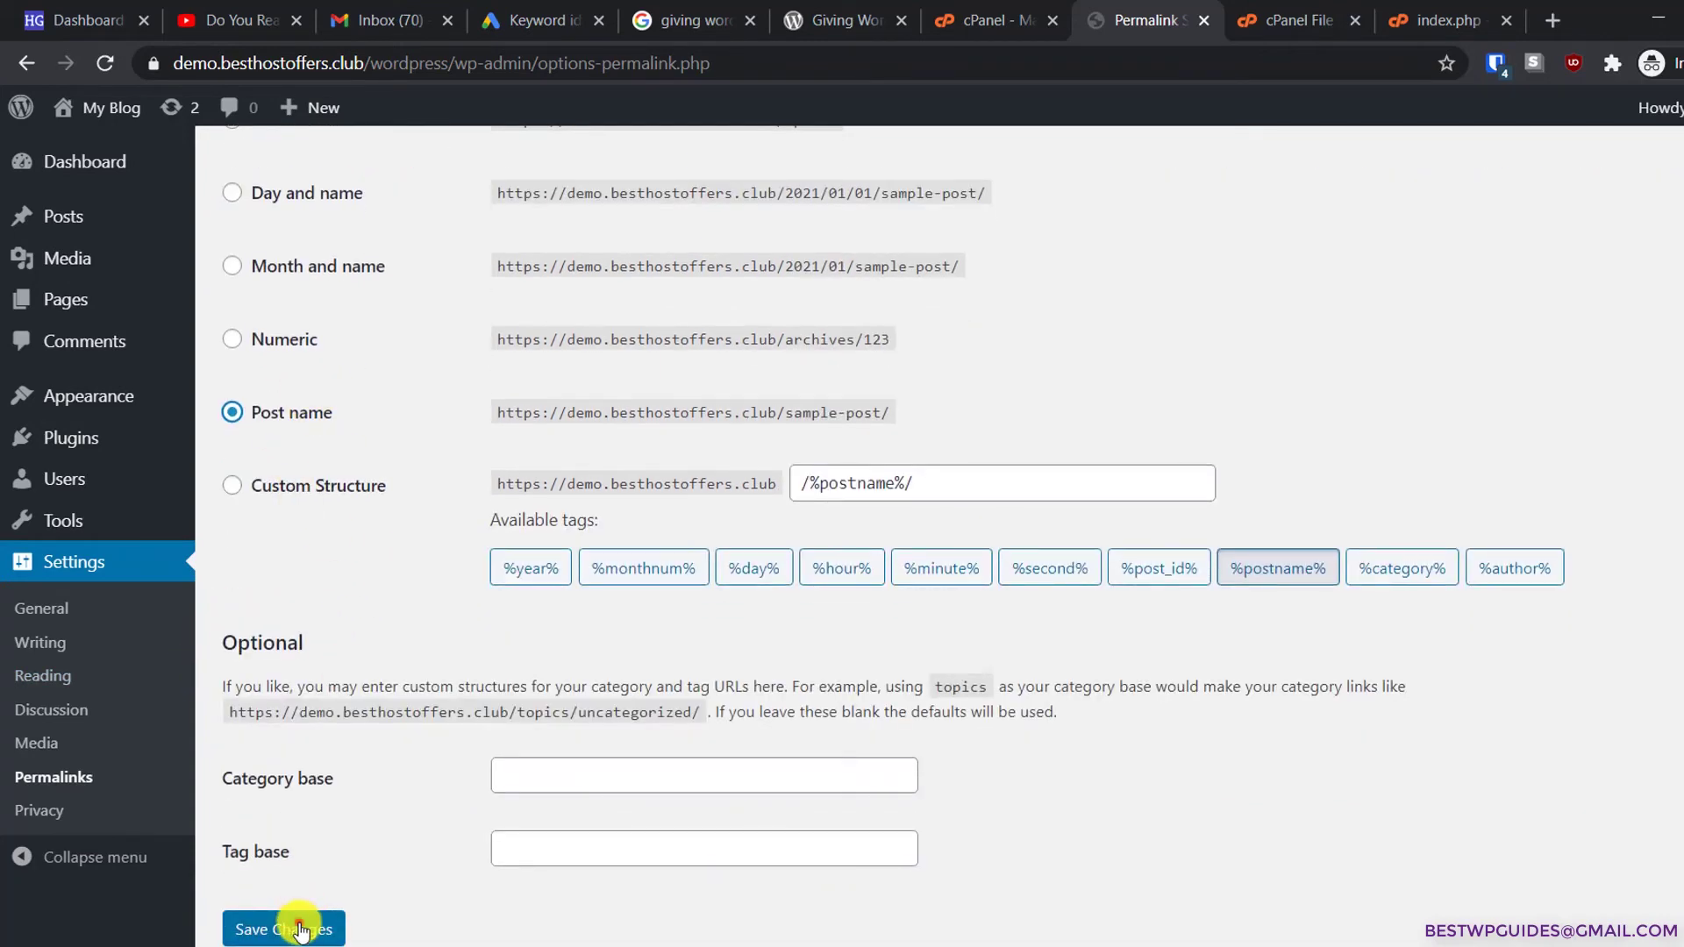
pyautogui.click(294, 928)
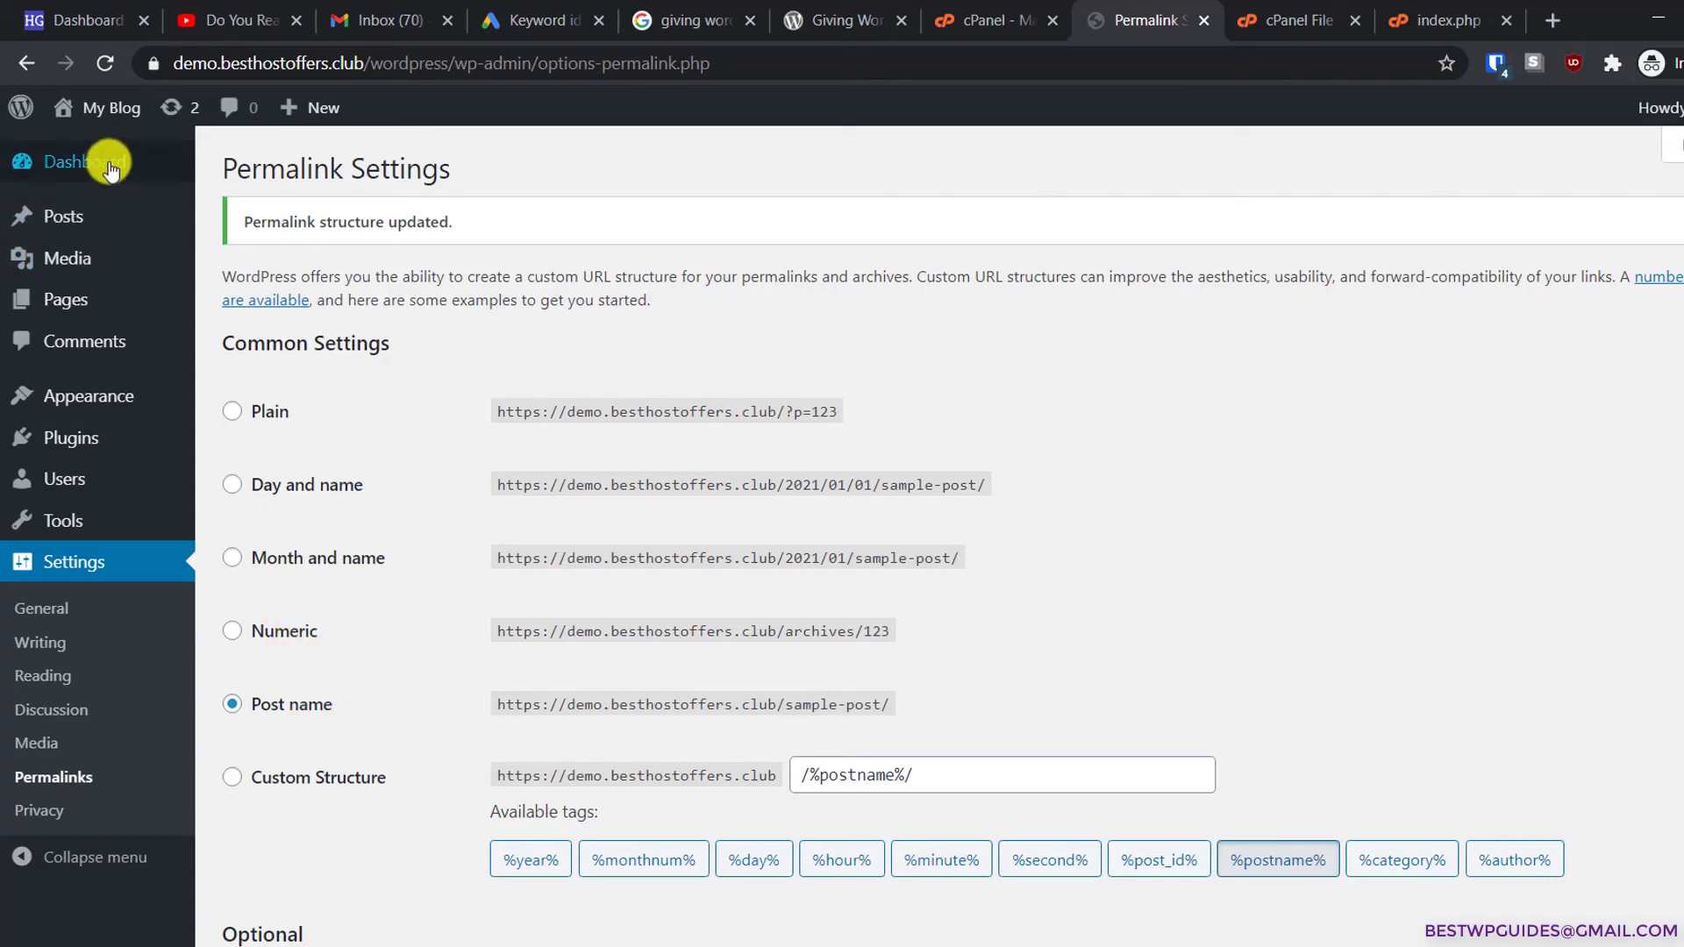
# Step: Open the live site from the admin bar's Visit Site link in a new tab
pyautogui.moveTo(101, 106)
pyautogui.rightClick(88, 149)
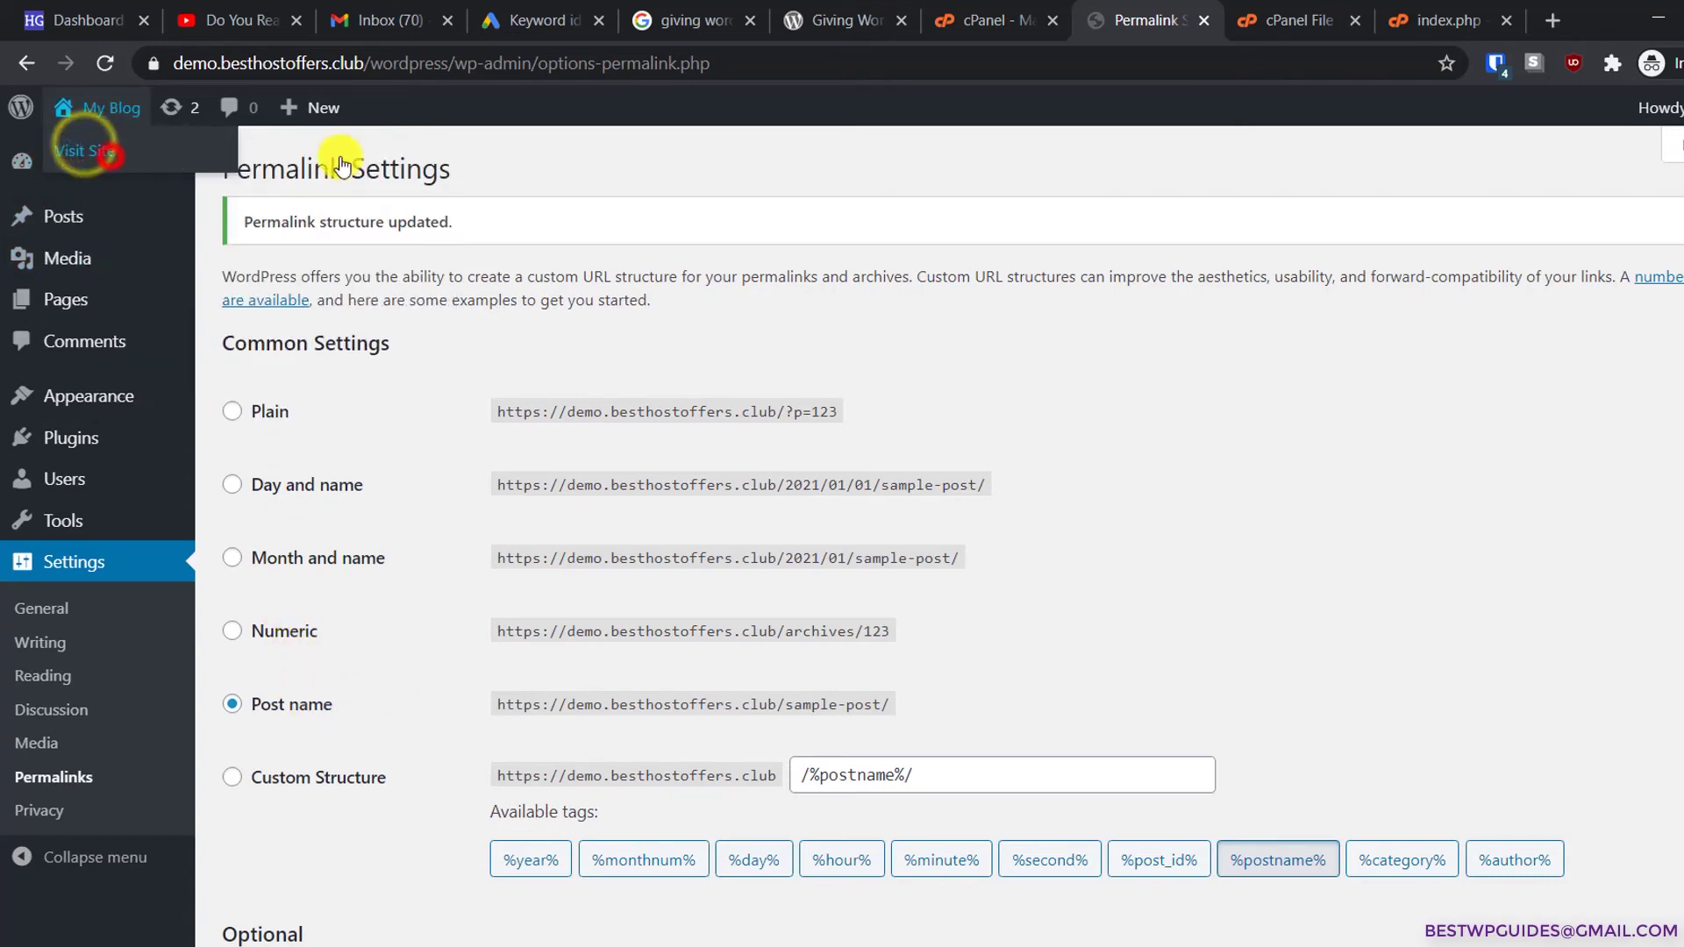
pyautogui.click(140, 162)
pyautogui.click(1149, 21)
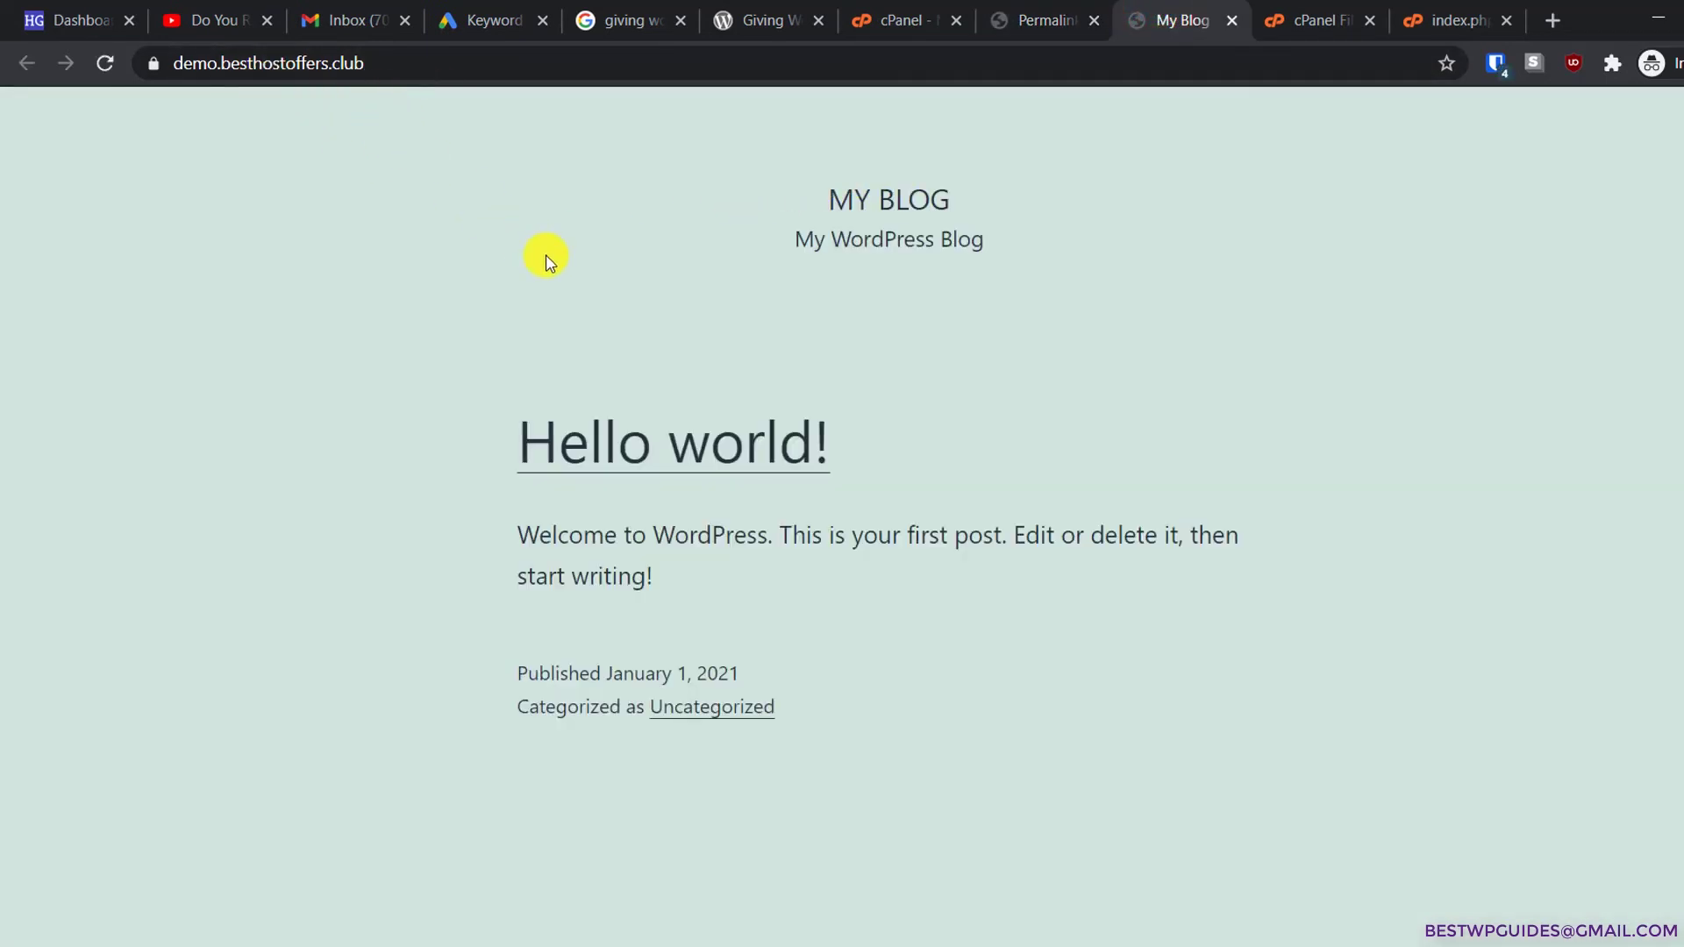
# Step: Open the Hello world! post, then the Uncategorized category, checking no /wordpress appears
pyautogui.click(670, 459)
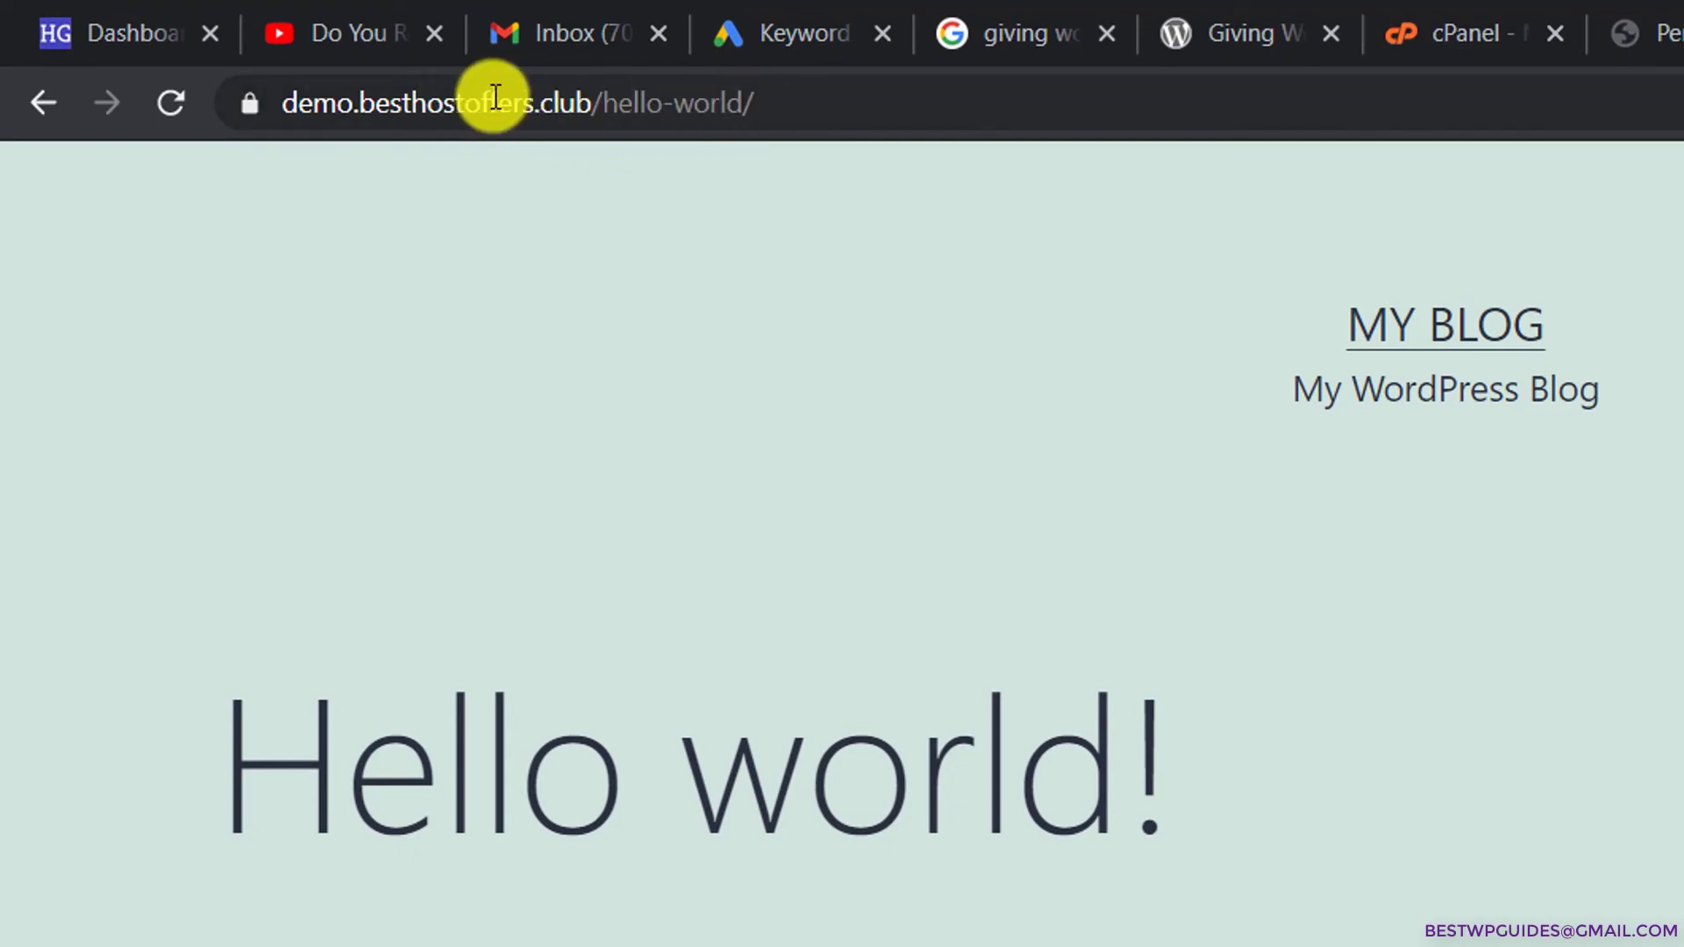
pyautogui.scroll(-8, 921, 497)
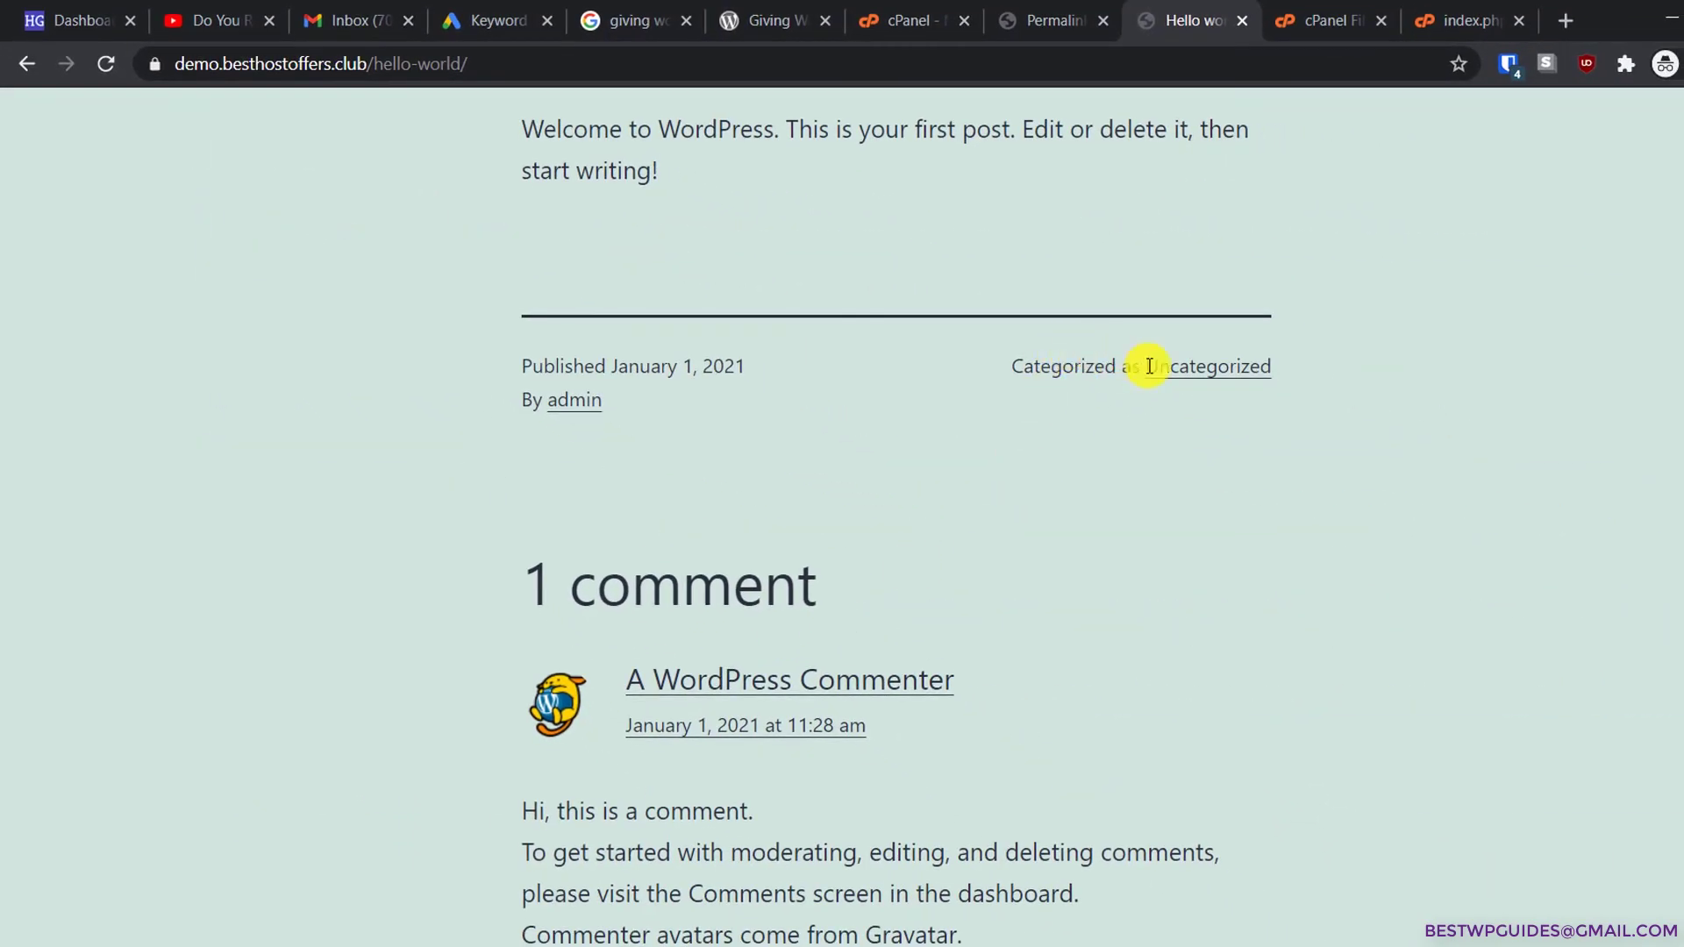
pyautogui.click(1203, 365)
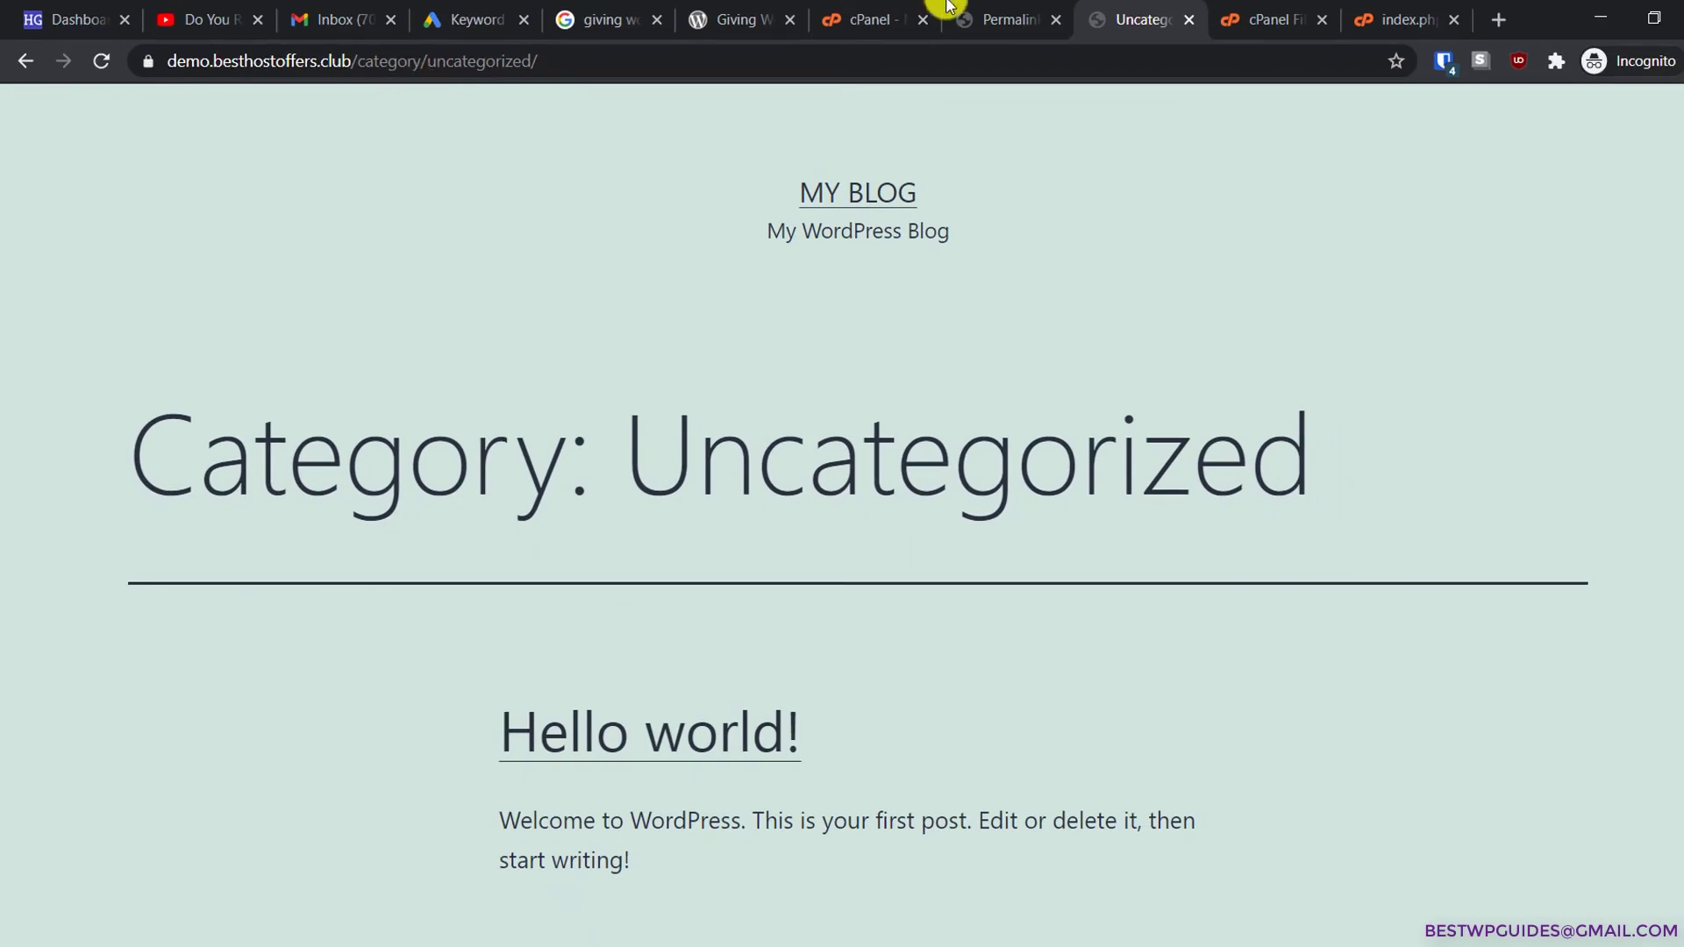
# Step: Verify in File Manager that the WordPress files still sit in /wordpress, then return to Permalink Settings
pyautogui.click(1276, 17)
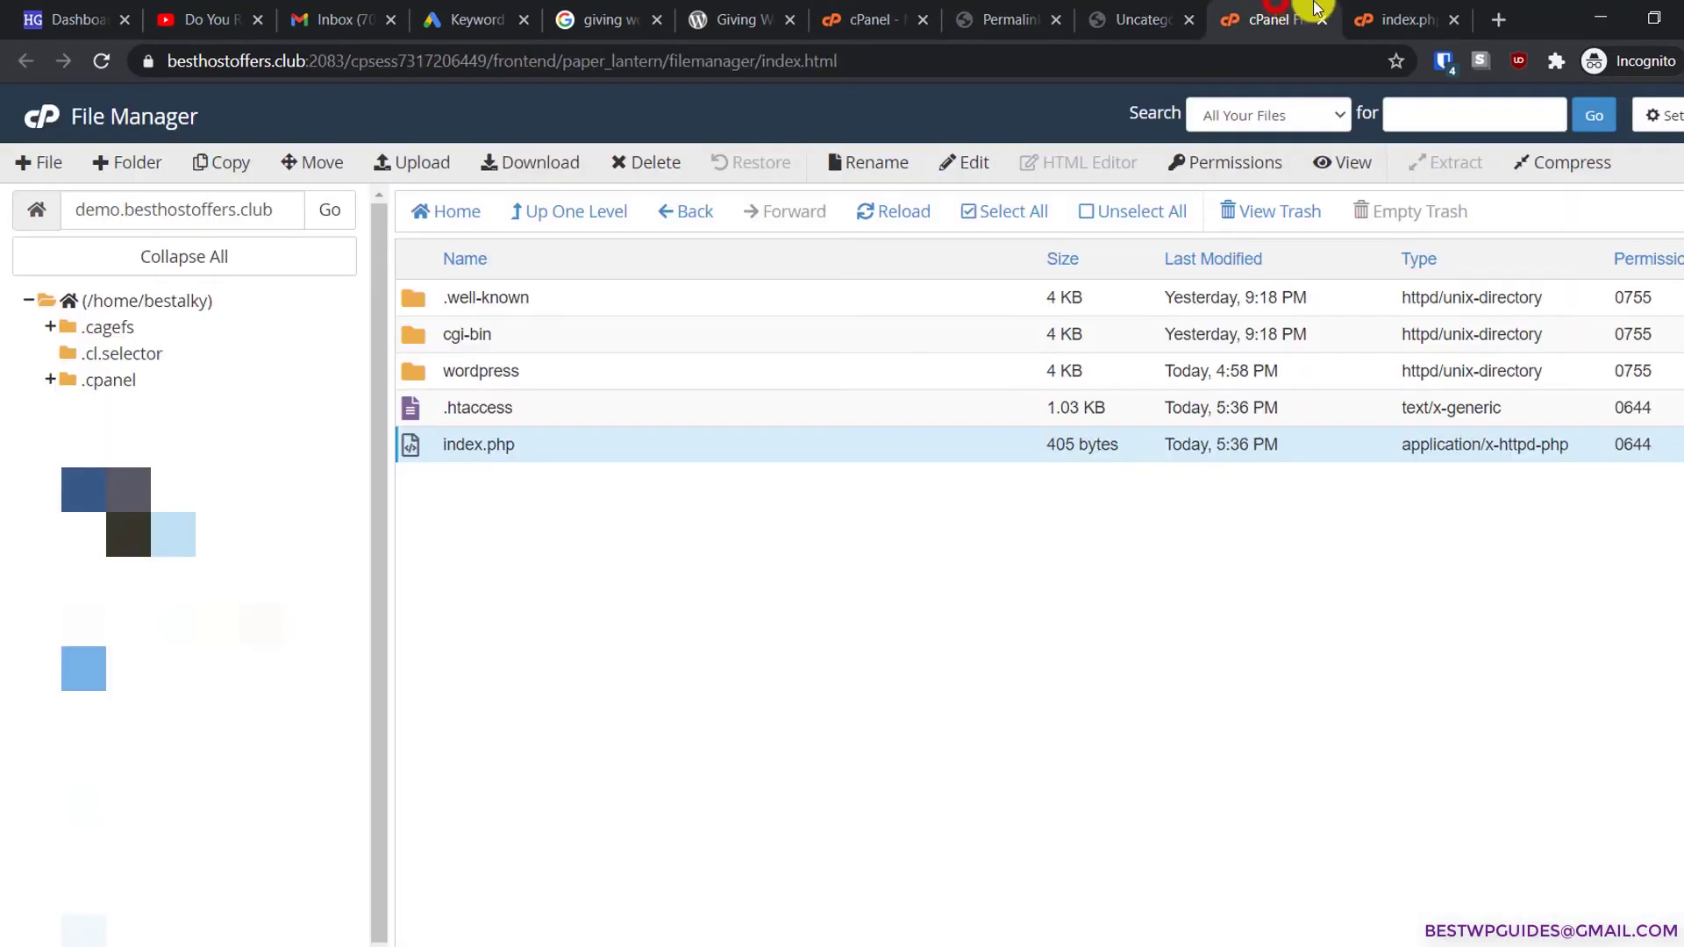
pyautogui.click(1041, 538)
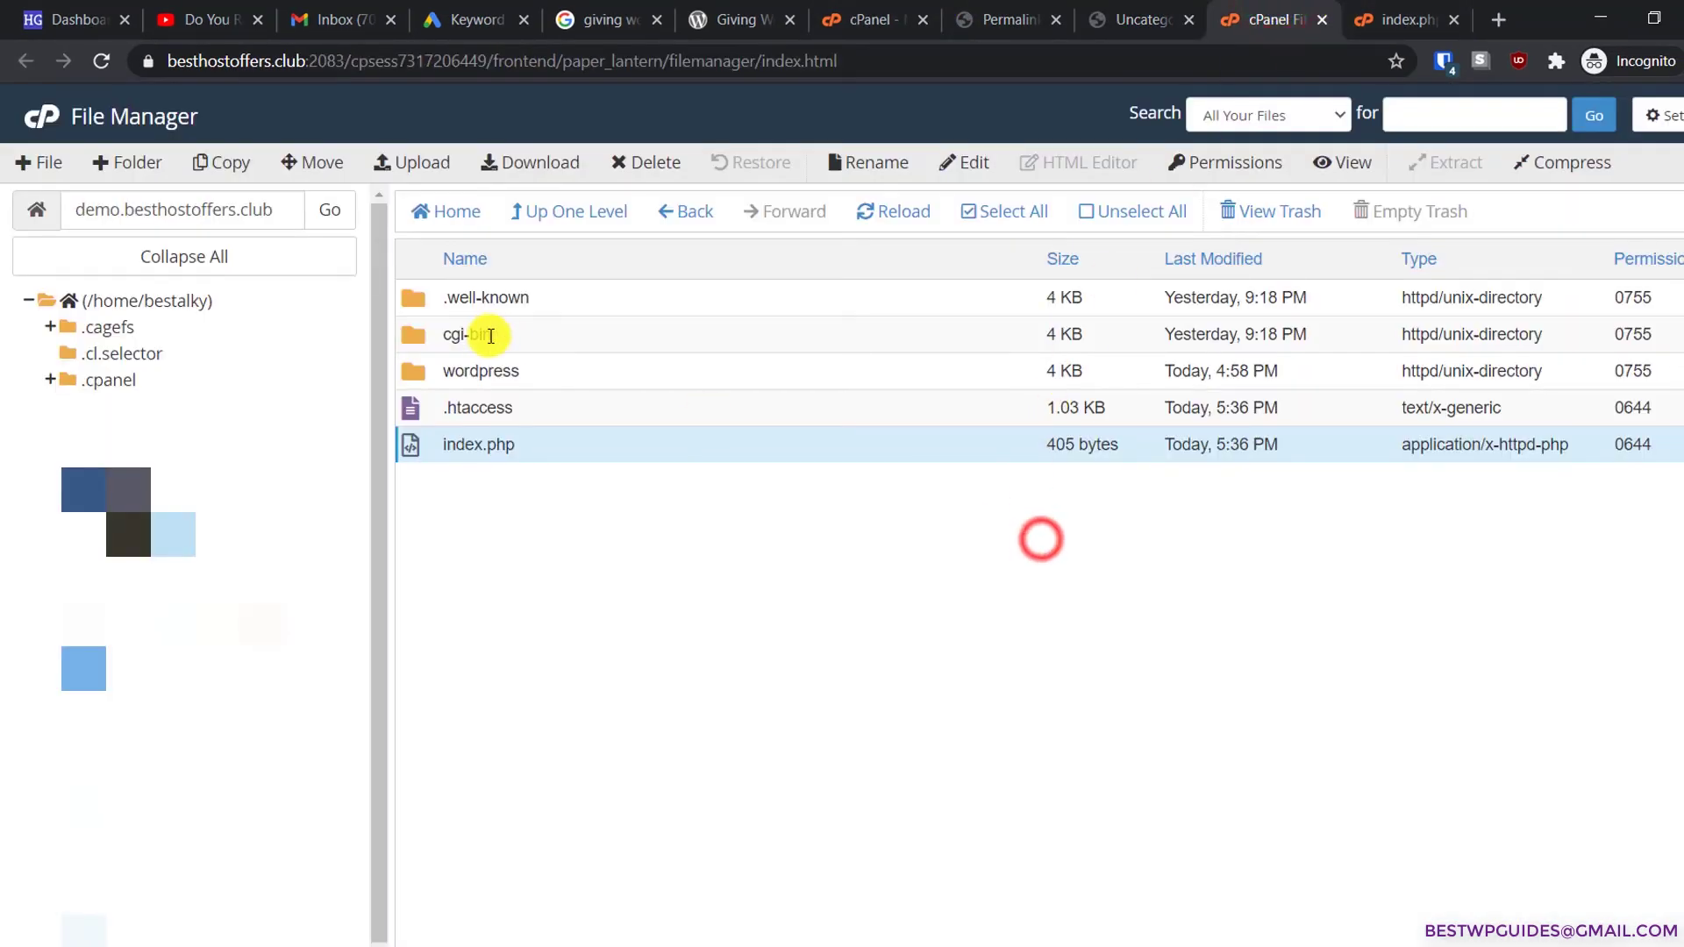
pyautogui.doubleClick(414, 374)
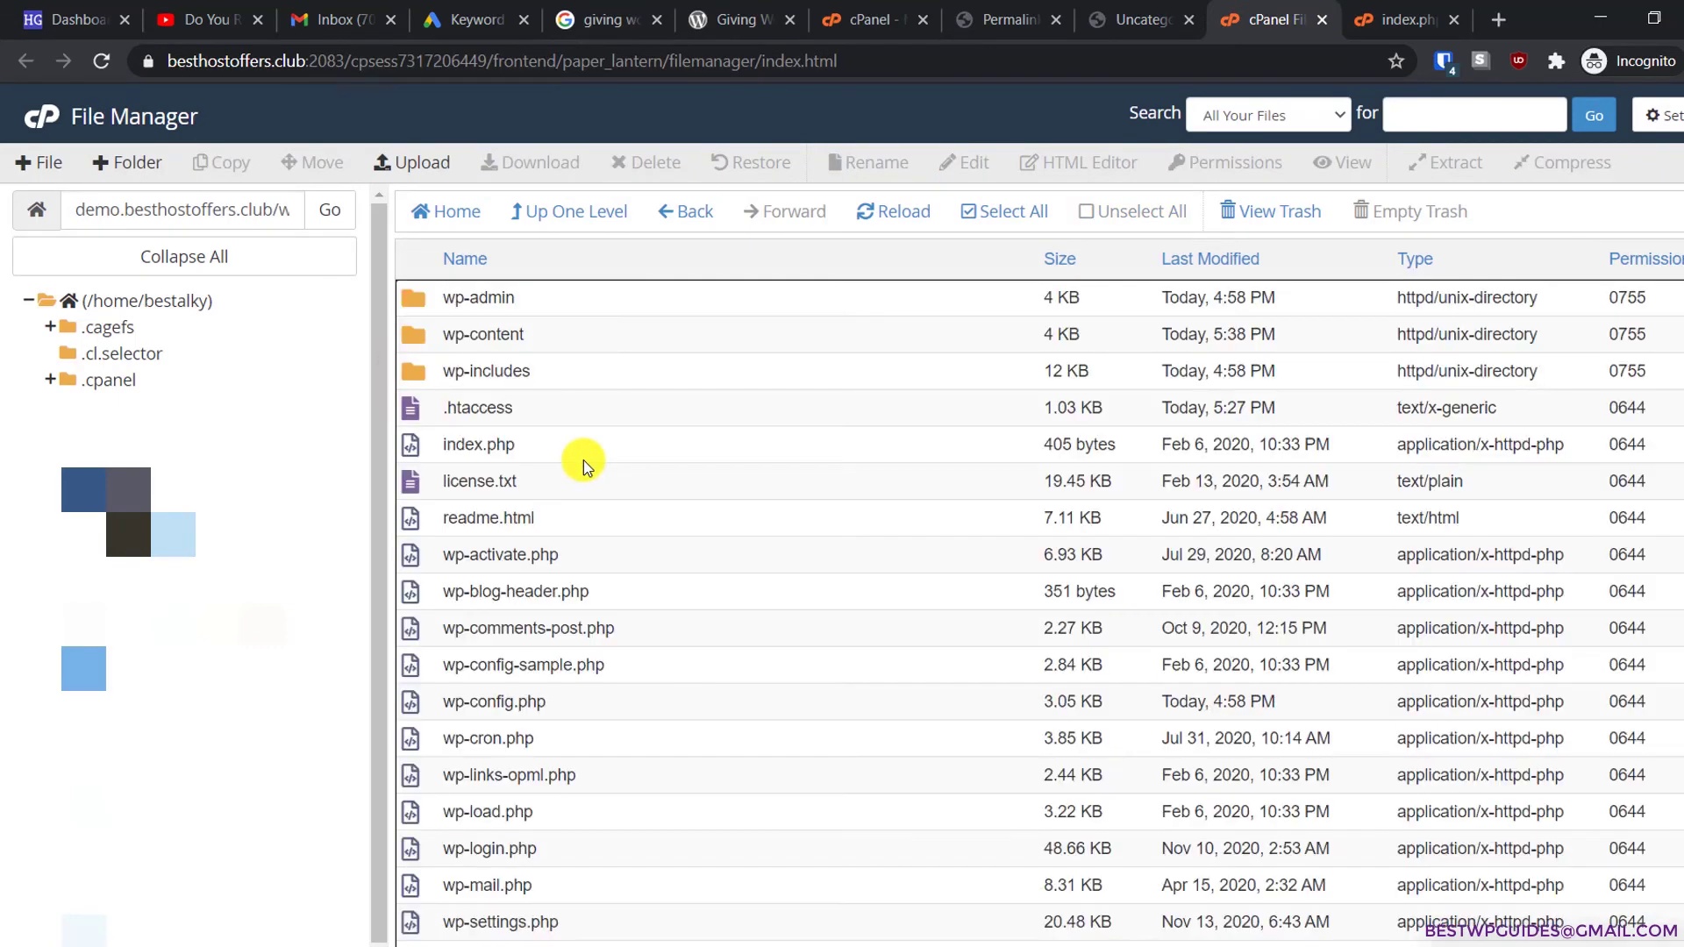
pyautogui.click(610, 211)
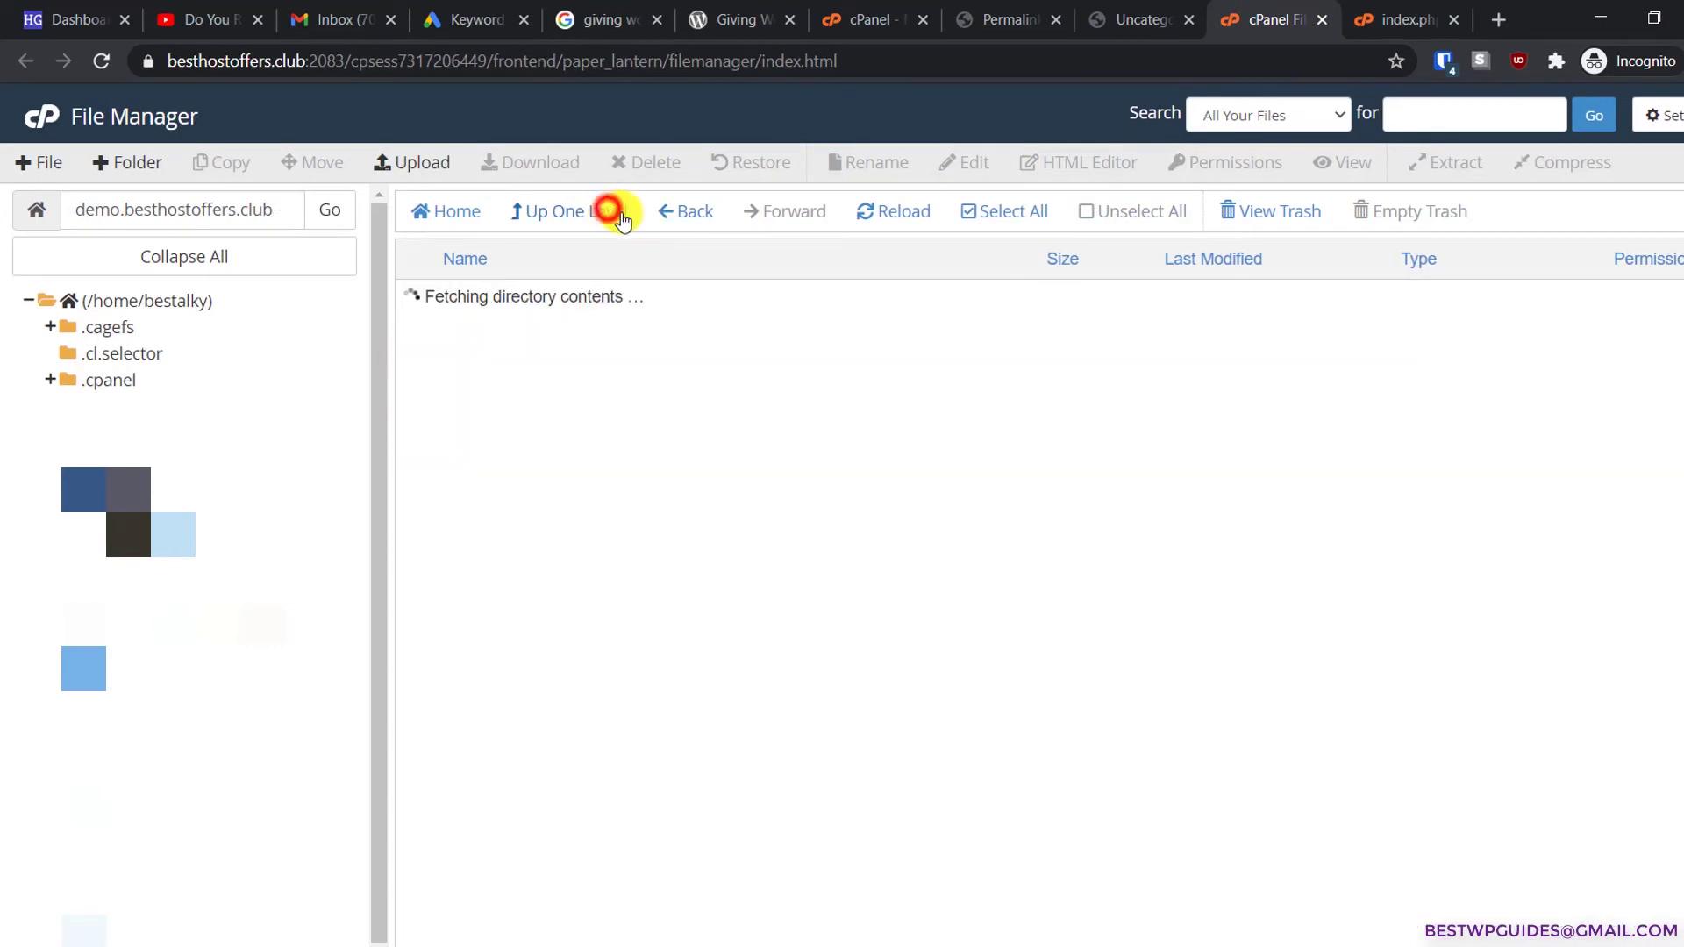
pyautogui.click(1112, 18)
pyautogui.click(1039, 17)
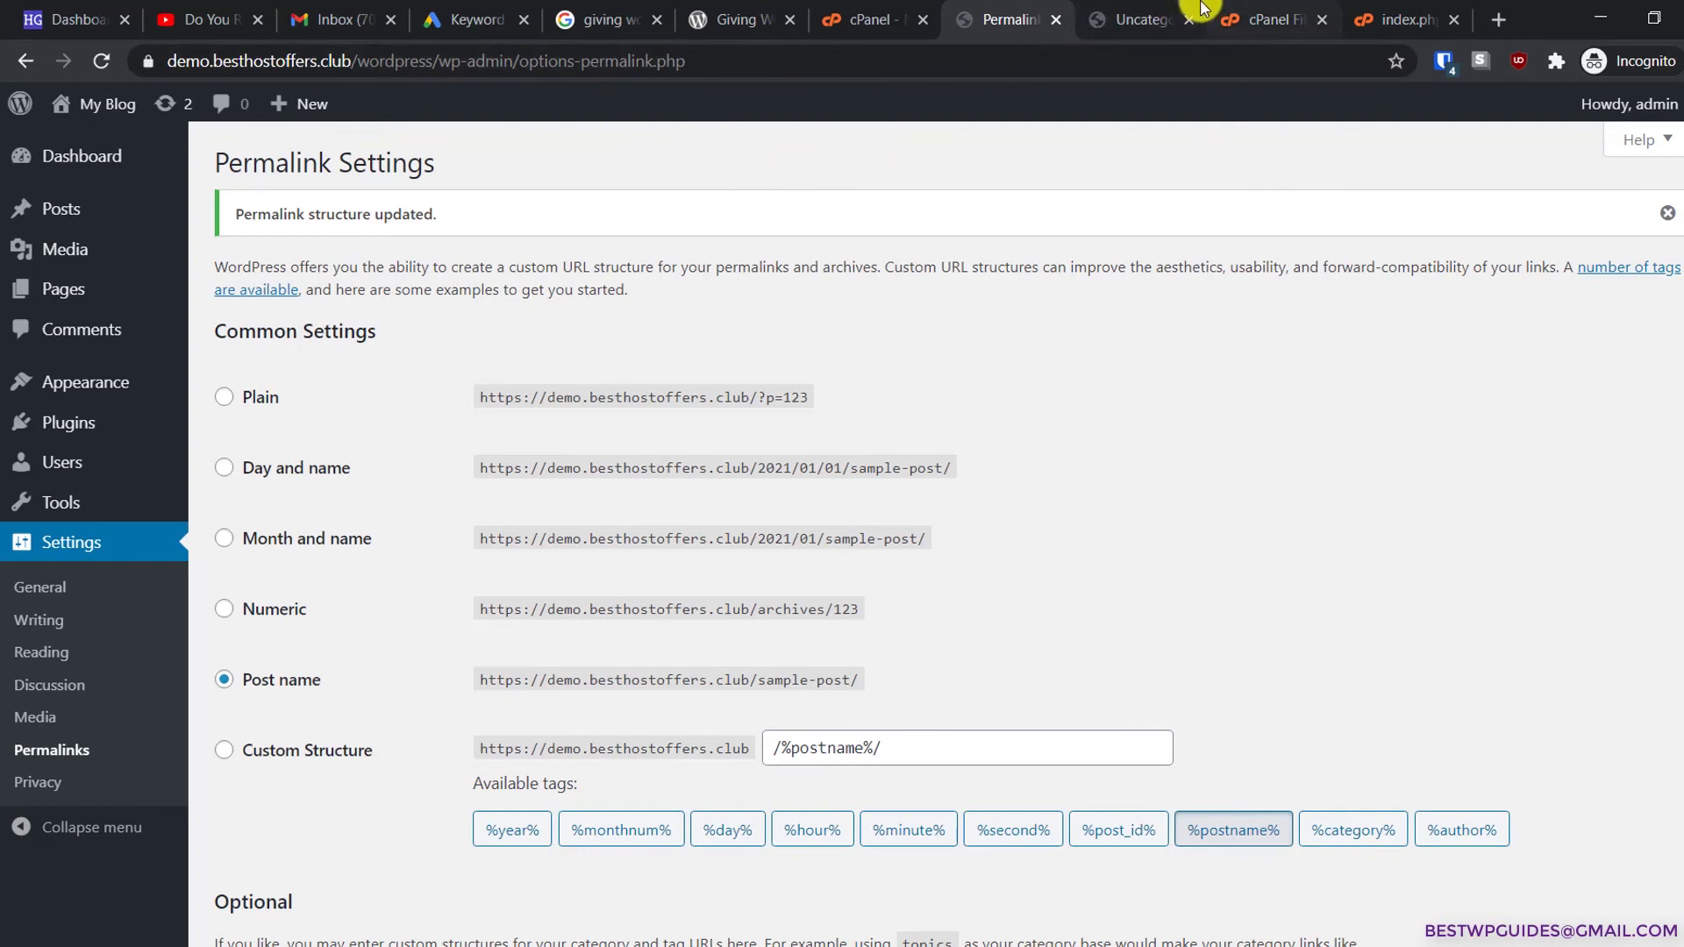
pyautogui.click(1175, 13)
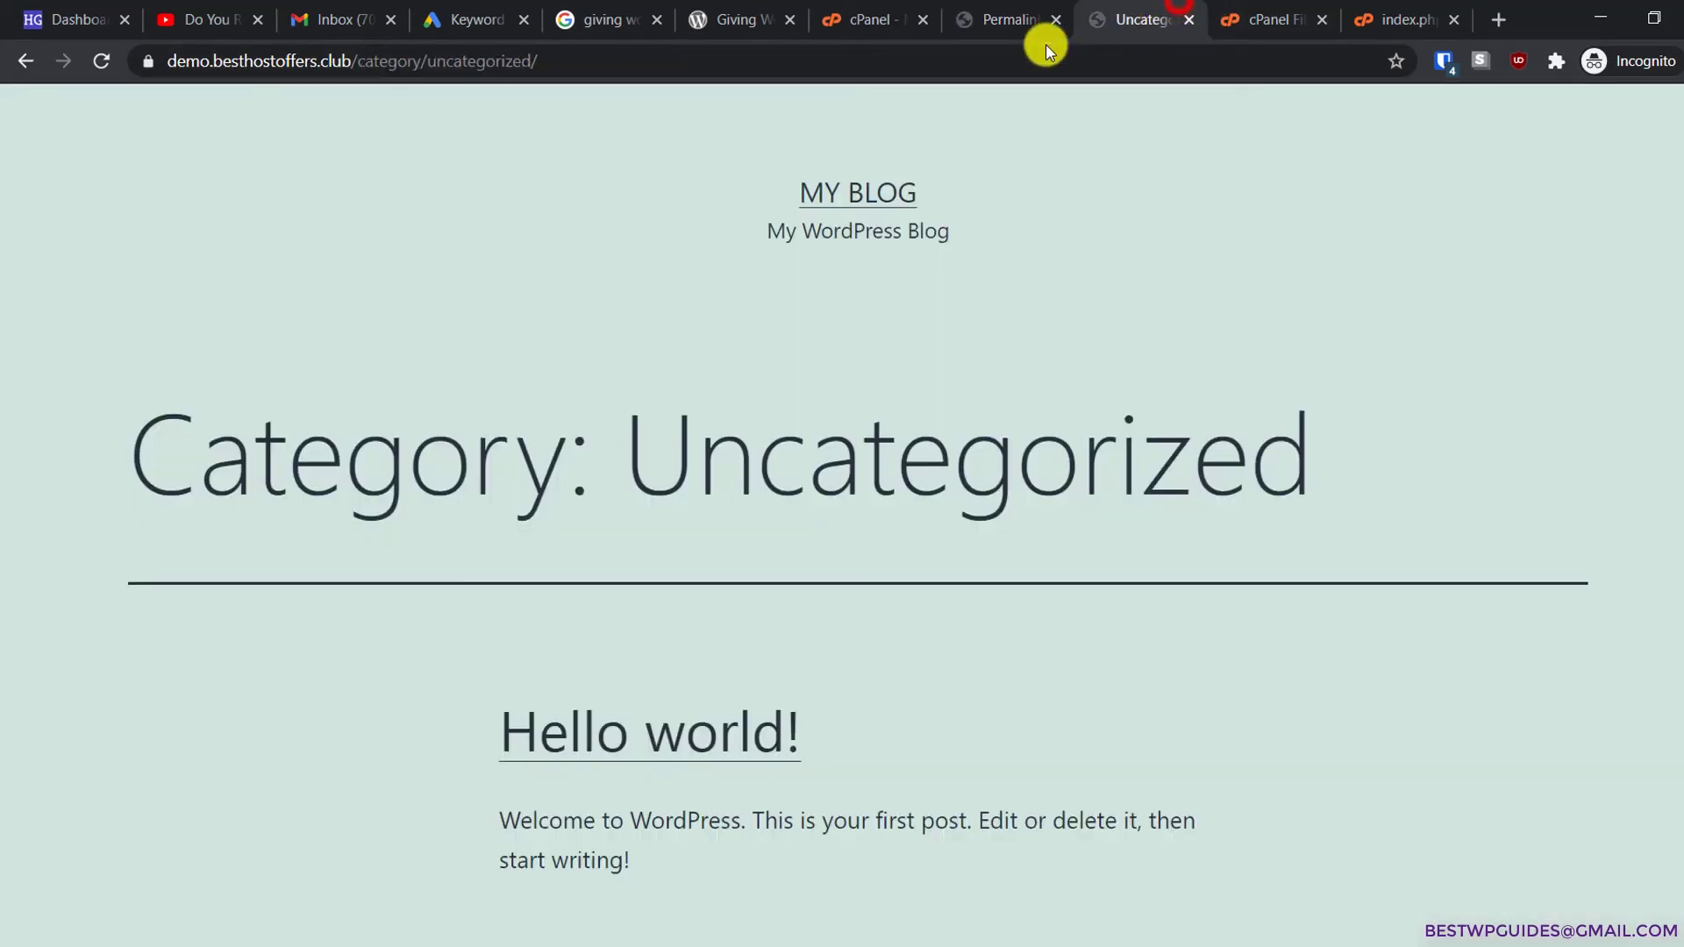
pyautogui.click(872, 193)
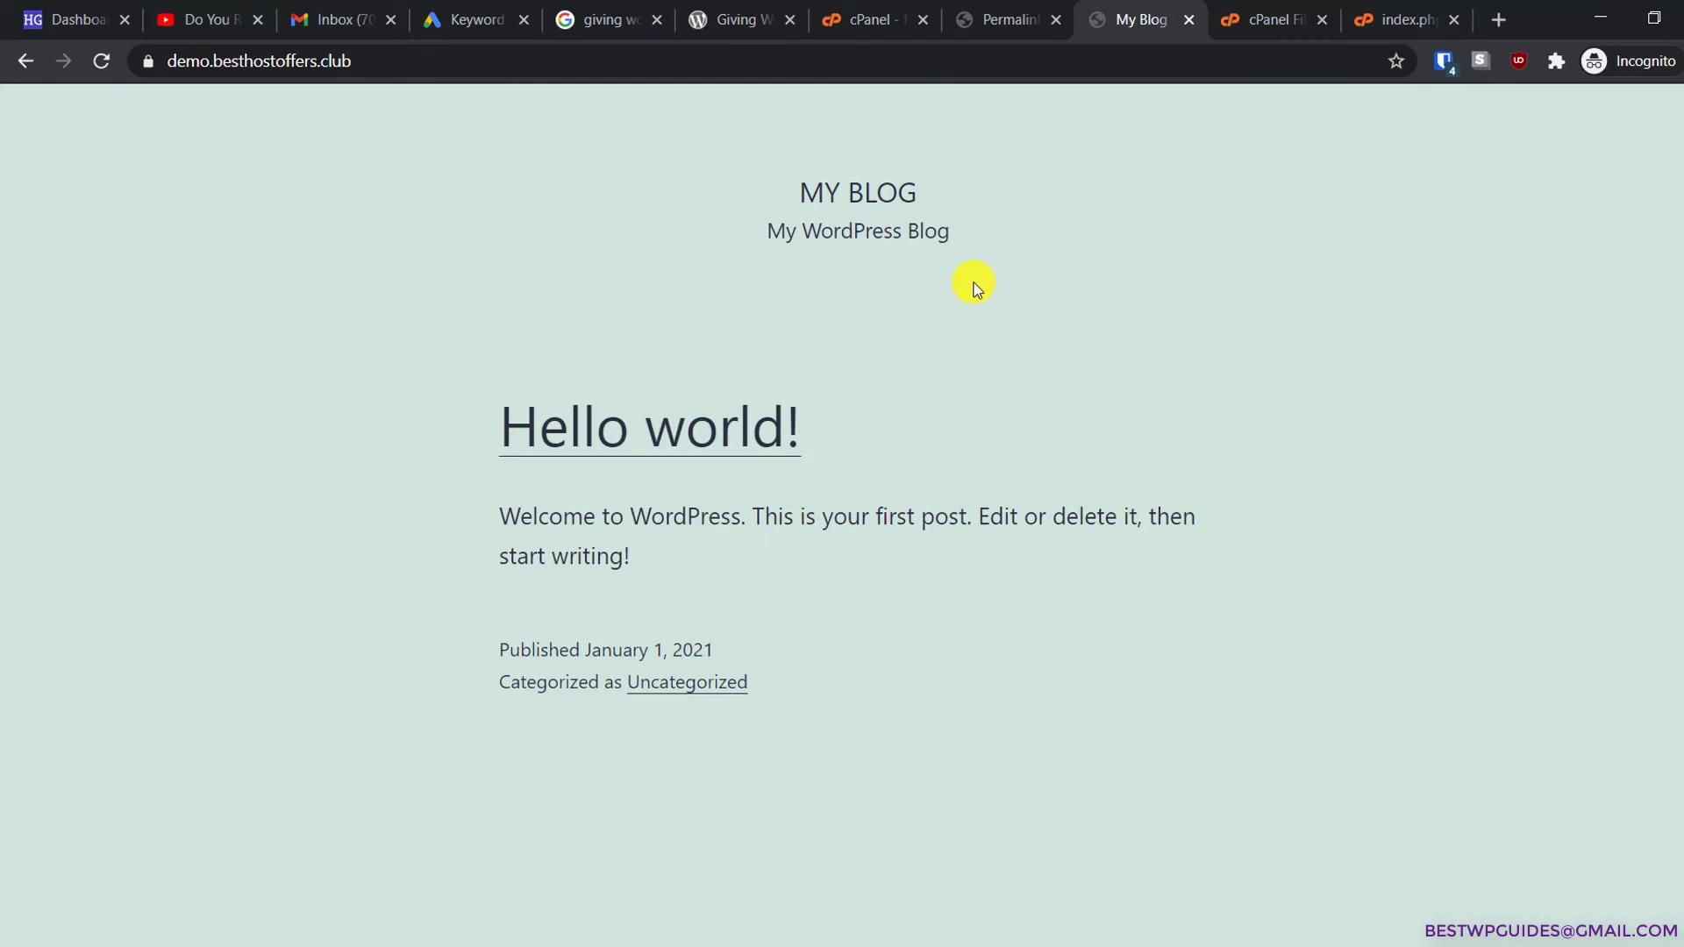
pyautogui.click(403, 58)
pyautogui.click(986, 16)
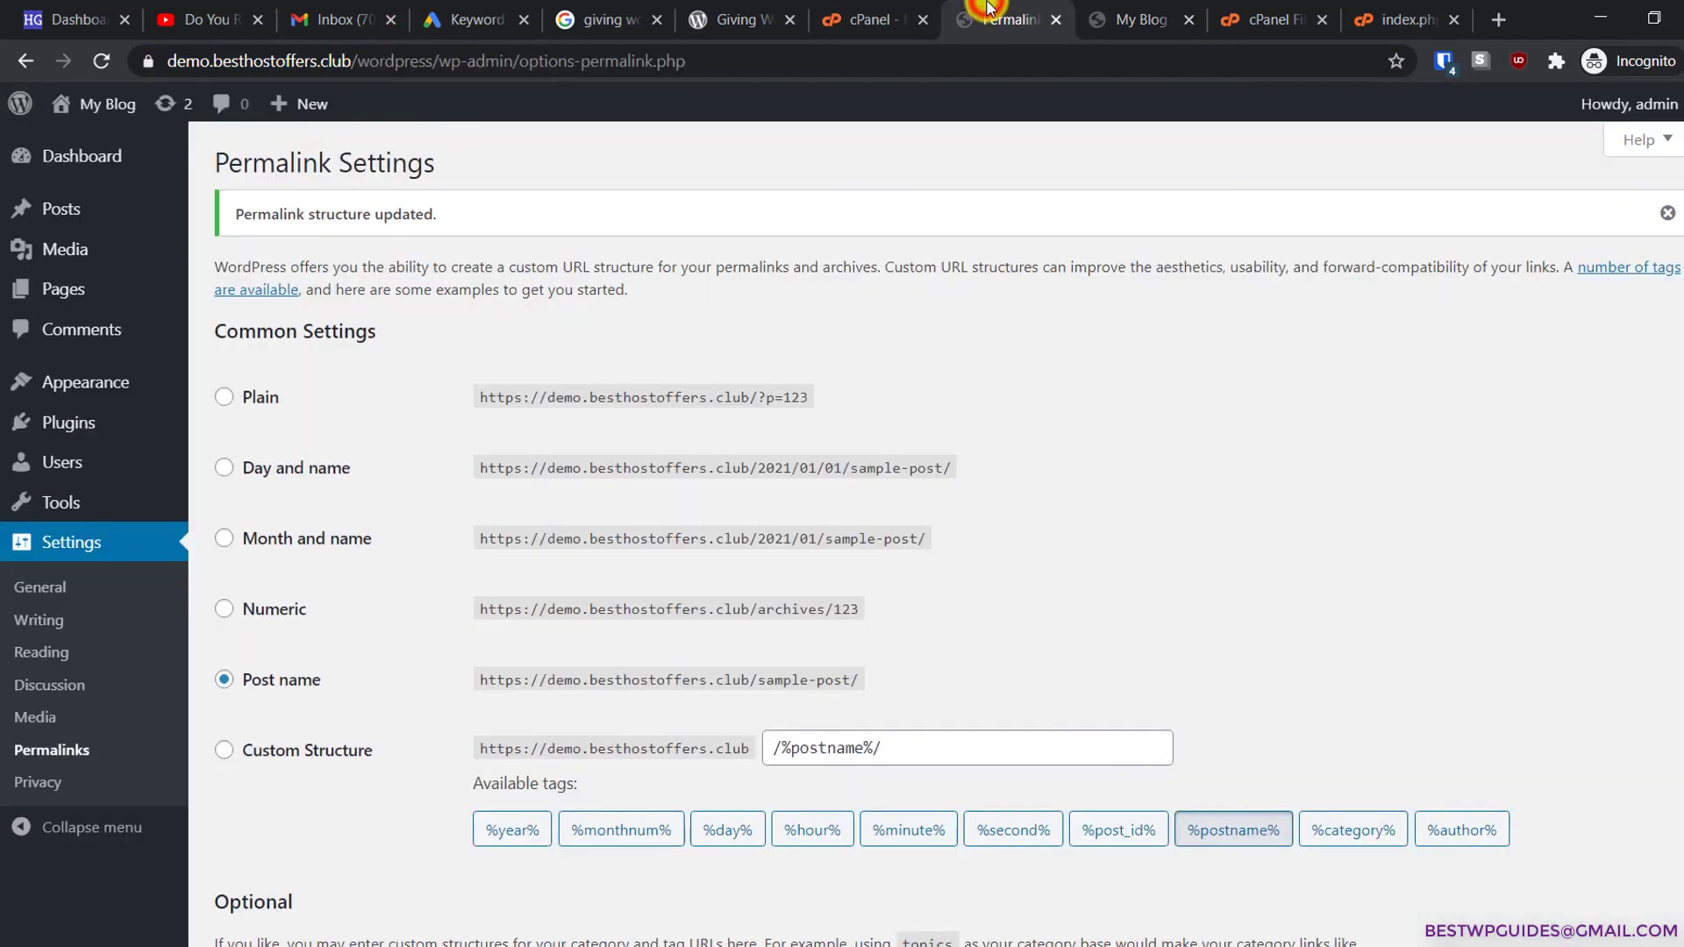